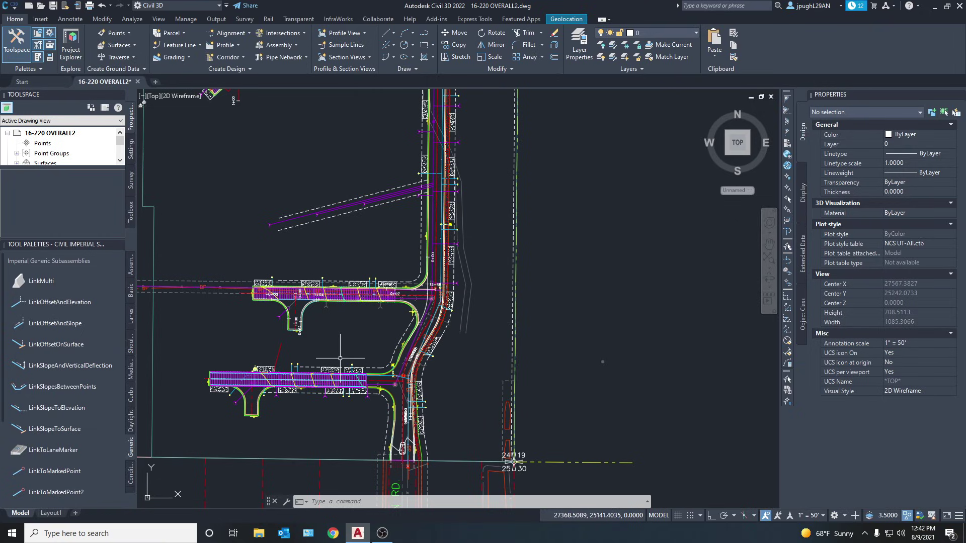
Step: Examine the road layout where the two side streets meet the main road near the site's southeast corner
mouse_move(340, 358)
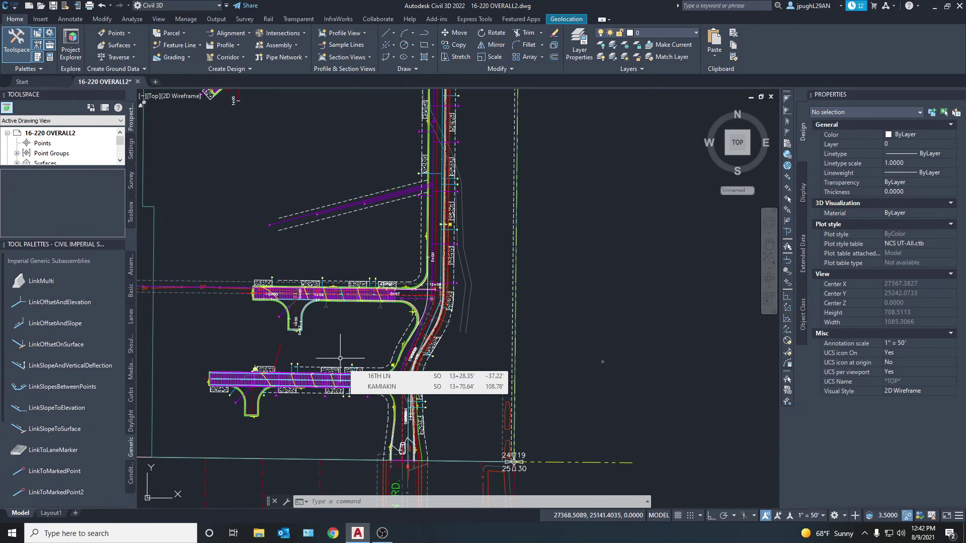
middle_drag(340, 359, 345, 344)
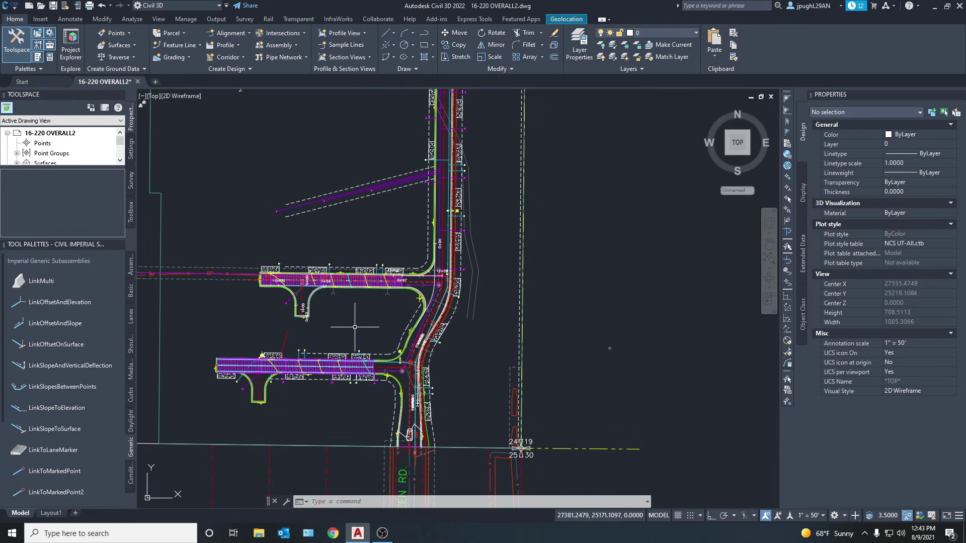
mouse_move(393, 289)
middle_down()
mouse_move(338, 338)
mouse_move(356, 351)
middle_up()
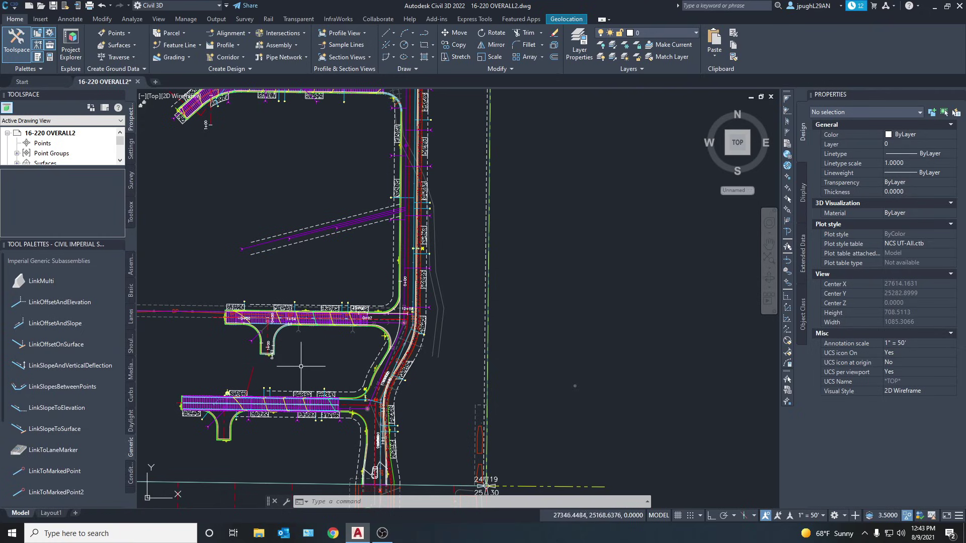
mouse_move(301, 367)
middle_down()
mouse_move(252, 371)
mouse_move(334, 374)
mouse_move(349, 261)
mouse_move(338, 295)
mouse_move(351, 495)
mouse_move(334, 322)
middle_up()
scroll(334, 329, down, 5)
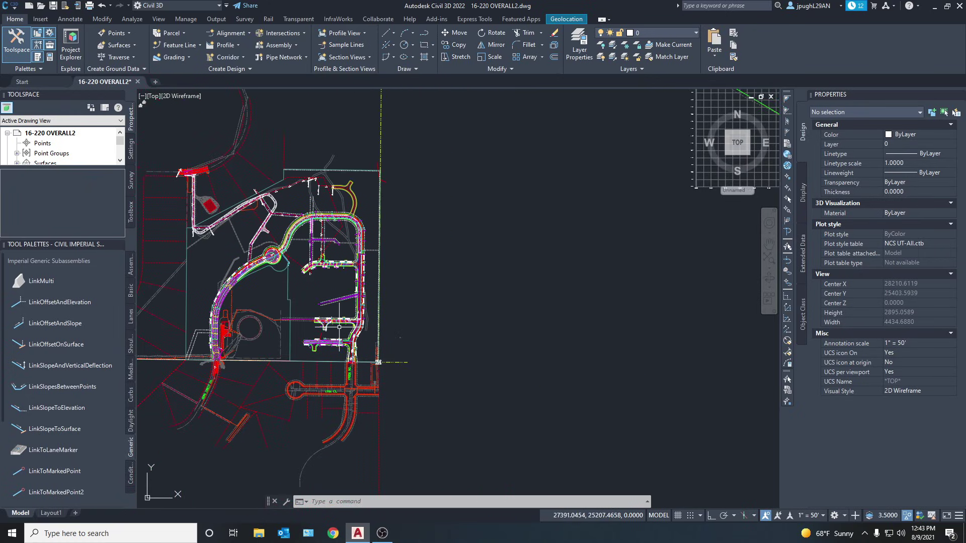
scroll(339, 327, up, 1)
scroll(352, 302, up, 2)
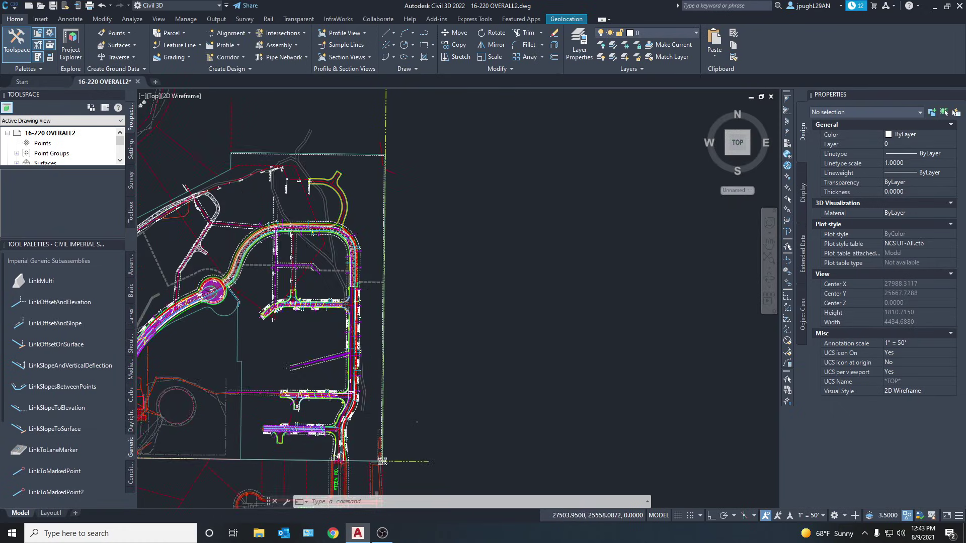
scroll(342, 301, up, 3)
scroll(337, 282, up, 1)
mouse_move(335, 110)
middle_down()
mouse_move(333, 238)
mouse_move(332, 169)
middle_up()
scroll(322, 251, down, 2)
scroll(300, 322, up, 2)
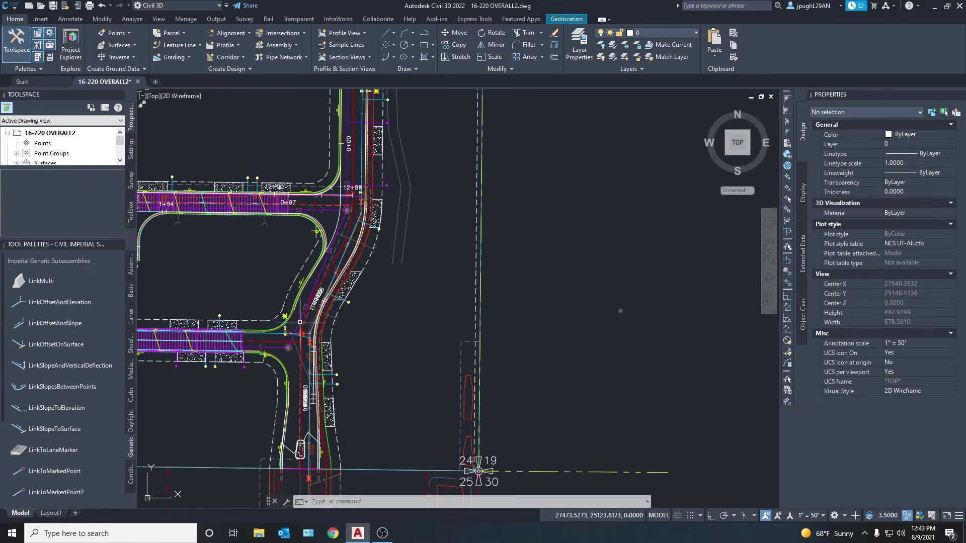
mouse_move(226, 348)
middle_down()
mouse_move(257, 363)
mouse_move(305, 435)
middle_up()
mouse_move(324, 282)
middle_down()
mouse_move(283, 463)
mouse_move(284, 272)
middle_up()
scroll(284, 256, up, 2)
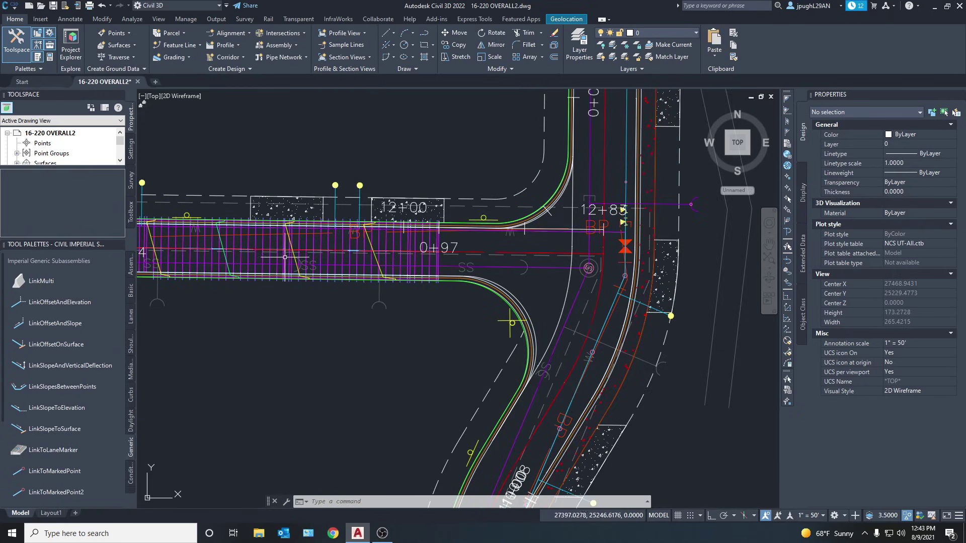
Step: Inspect the surface KAMIAKIN Surface - (7) on the upper side street in 3D with the Object Viewer
click(294, 258)
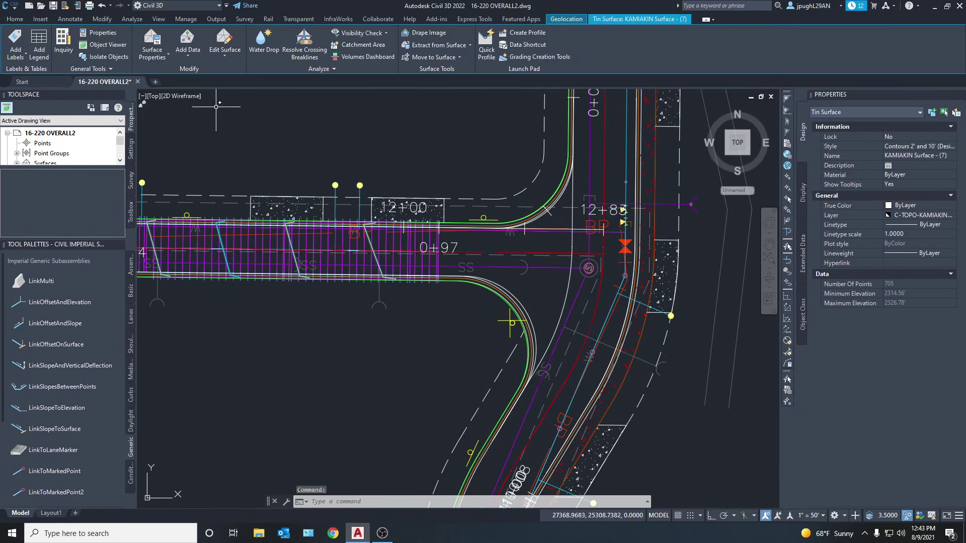
click(106, 47)
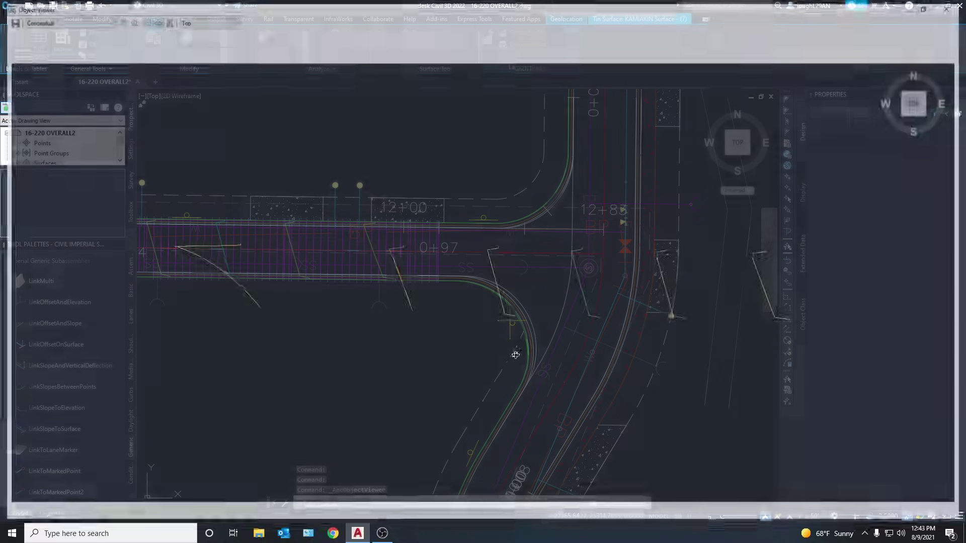
drag(575, 416, 603, 281)
click(961, 4)
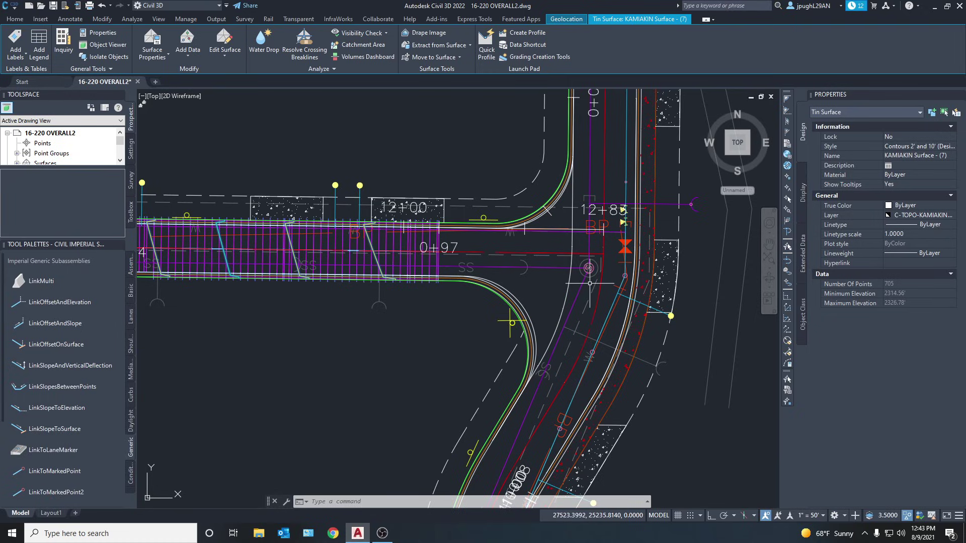
Step: Find the road assemblies inside the circle north of the site and examine the two-lane one with daylight slopes on both sides
scroll(594, 256, down, 5)
scroll(427, 443, down, 6)
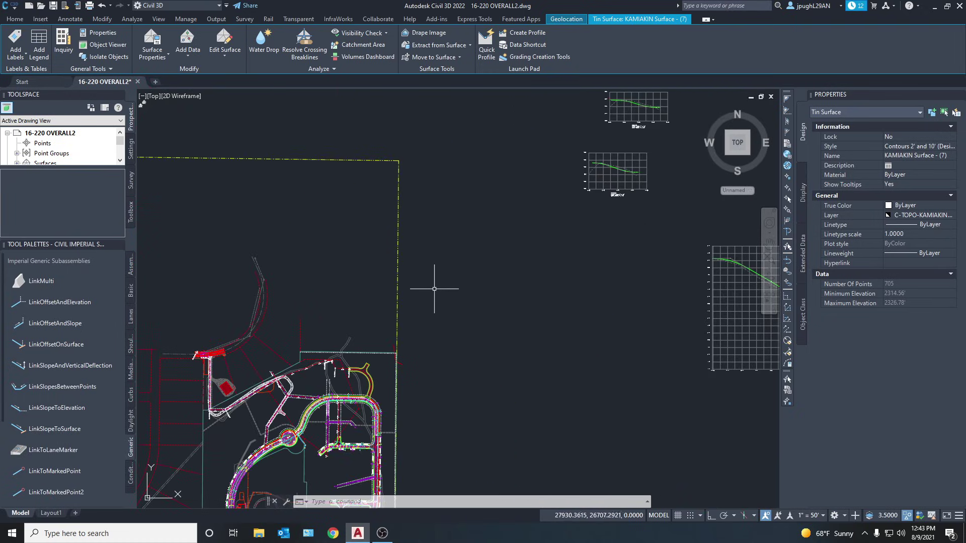
scroll(367, 273, up, 8)
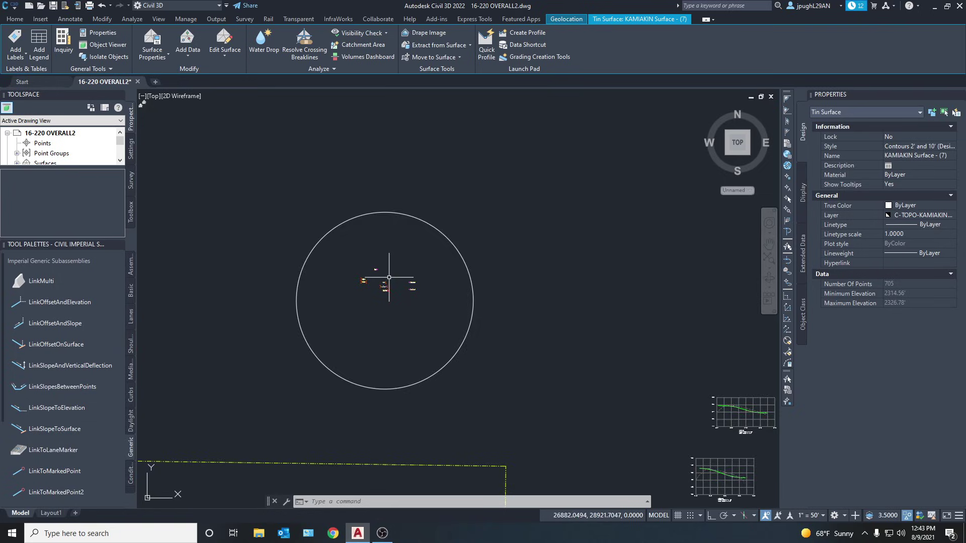
middle_drag(382, 339, 476, 516)
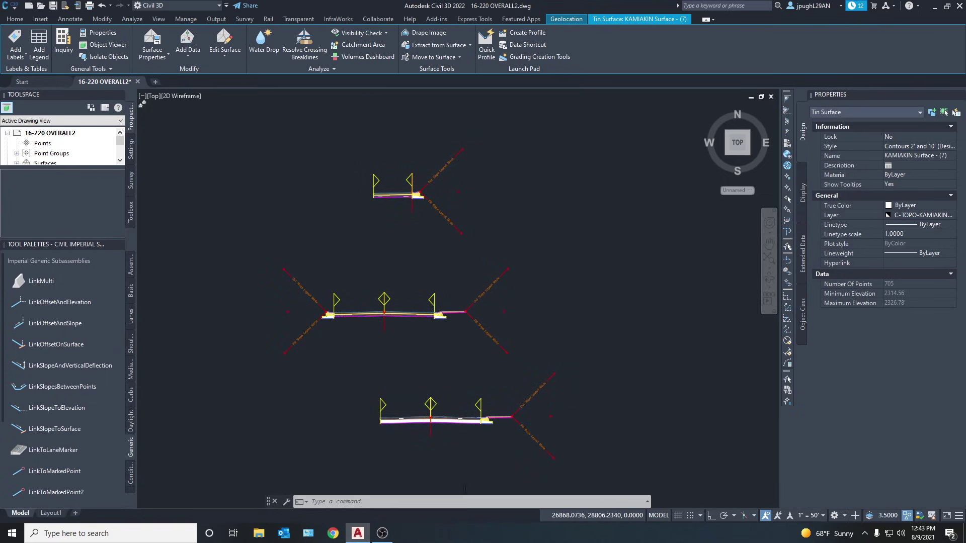
mouse_move(579, 129)
mouse_down()
mouse_move(517, 172)
mouse_move(385, 345)
mouse_up()
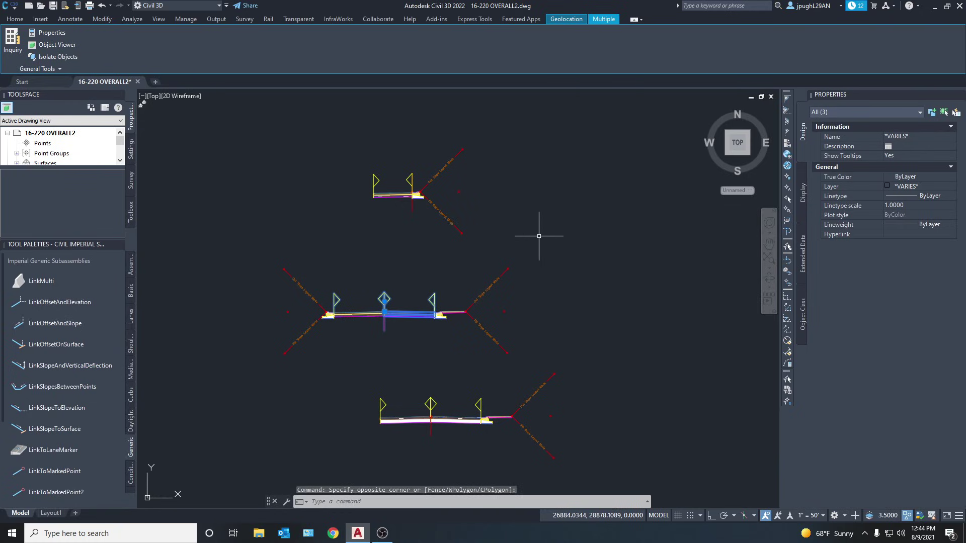
key(Escape)
mouse_move(575, 244)
middle_down()
mouse_move(521, 200)
mouse_move(526, 323)
mouse_move(495, 274)
mouse_move(407, 292)
mouse_move(453, 257)
middle_up()
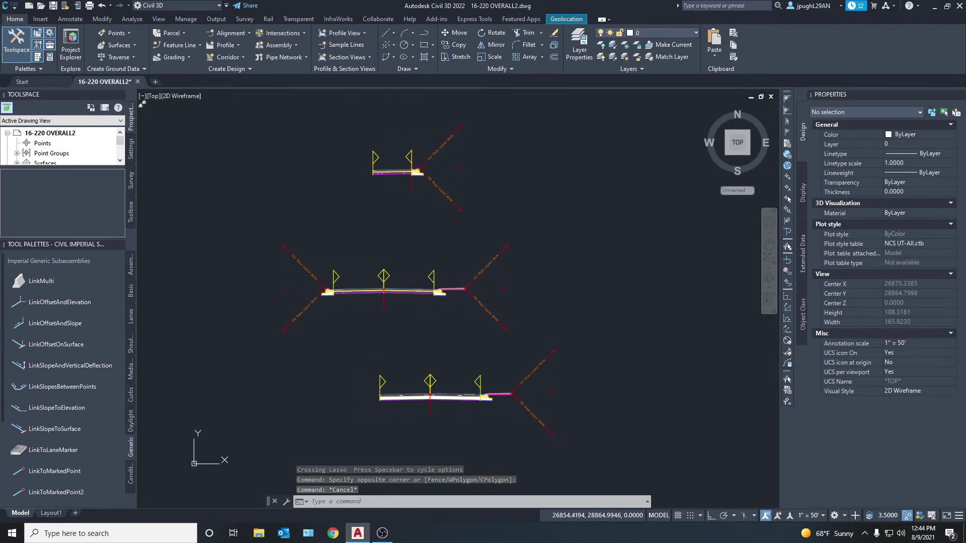
scroll(362, 293, up, 2)
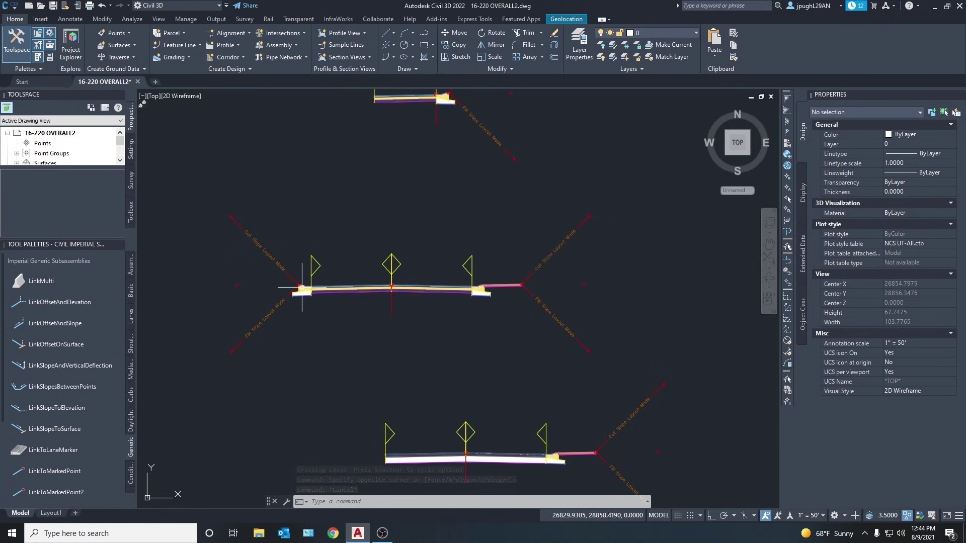
scroll(306, 287, up, 2)
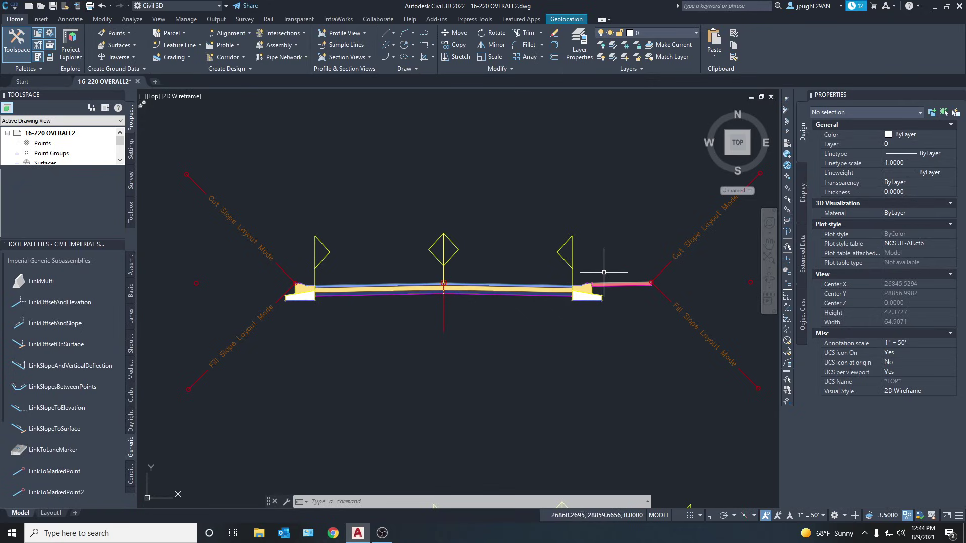
scroll(512, 266, down, 3)
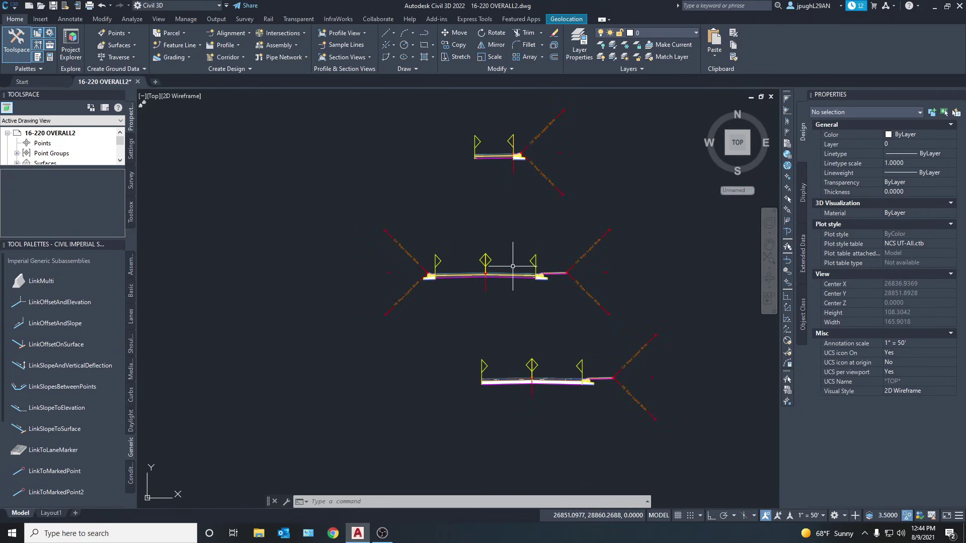
Step: Examine the two-lane assembly that has curb, sidewalk and daylight slopes on only one side
middle_drag(531, 324, 460, 324)
scroll(461, 325, up, 5)
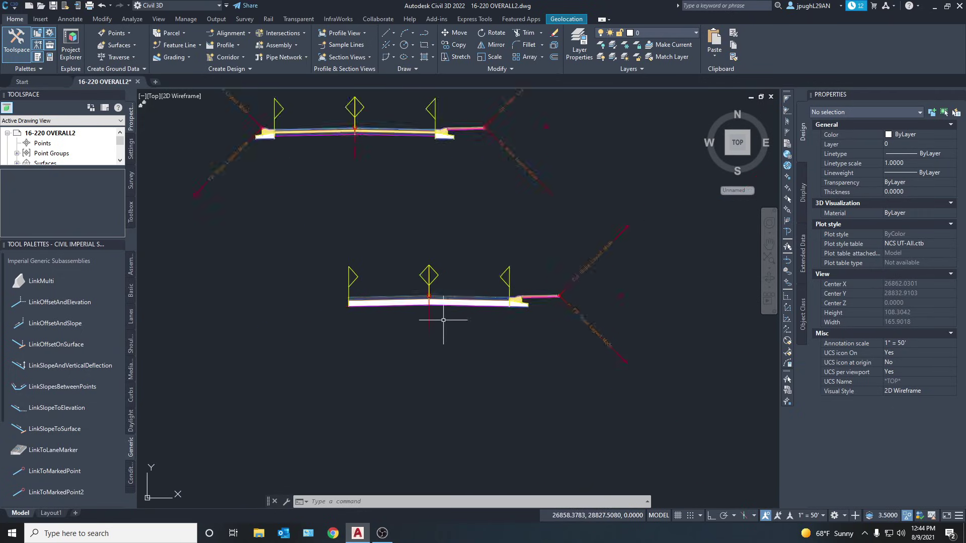
scroll(442, 375, down, 4)
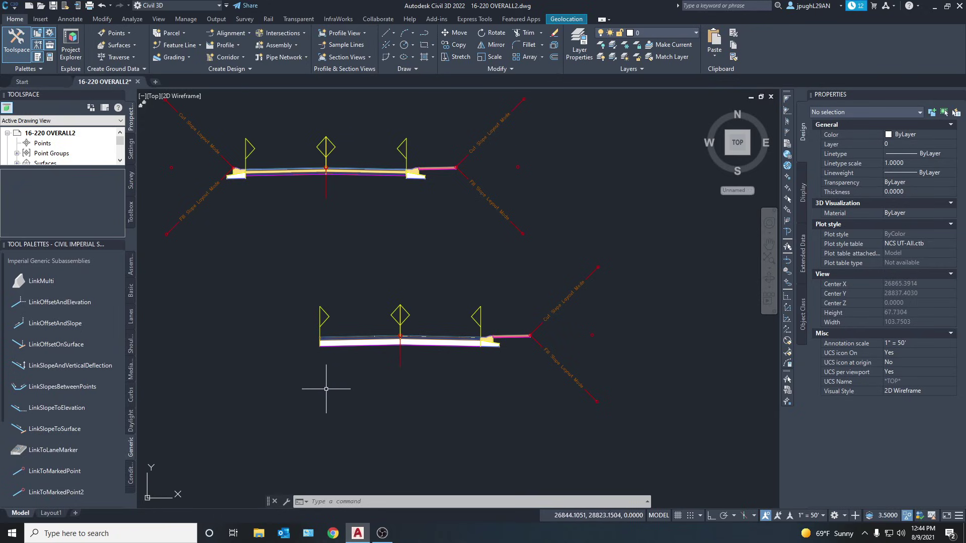
middle_drag(328, 403, 315, 392)
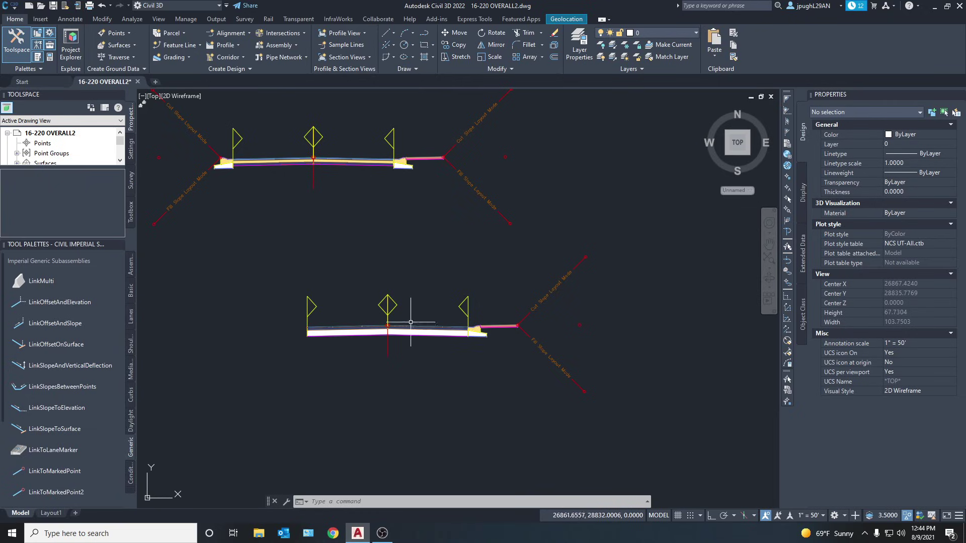
middle_drag(367, 357, 404, 367)
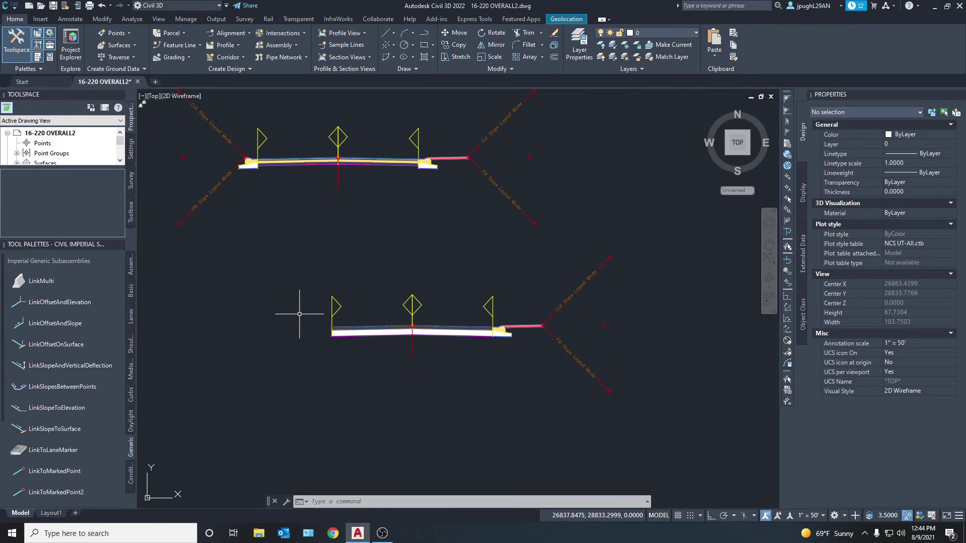
mouse_move(299, 314)
middle_down()
mouse_move(289, 347)
mouse_move(313, 334)
mouse_move(317, 276)
mouse_move(300, 299)
middle_up()
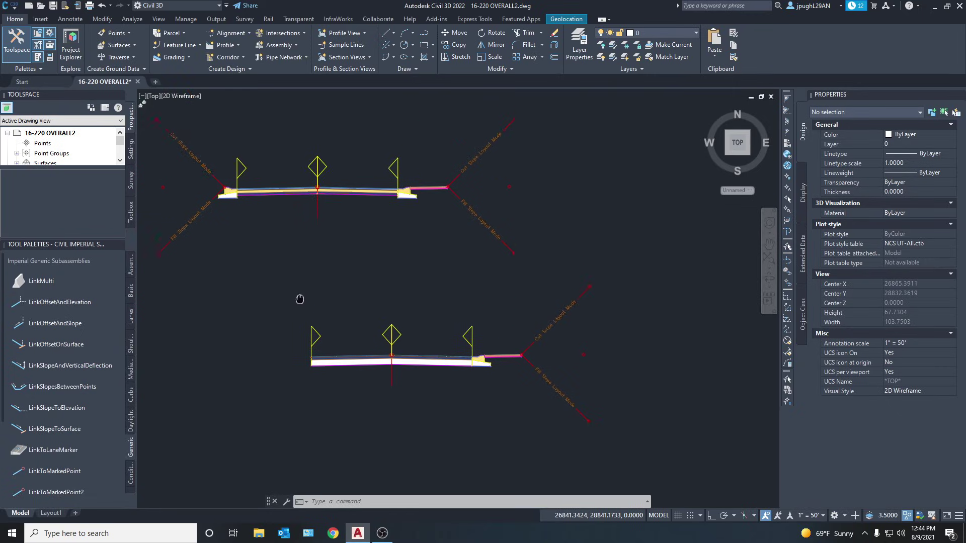
Step: Examine the single-lane assembly's lane, curb and daylight slopes, and compare it with the two two-lane assemblies below it
scroll(300, 299, down, 3)
scroll(295, 345, up, 6)
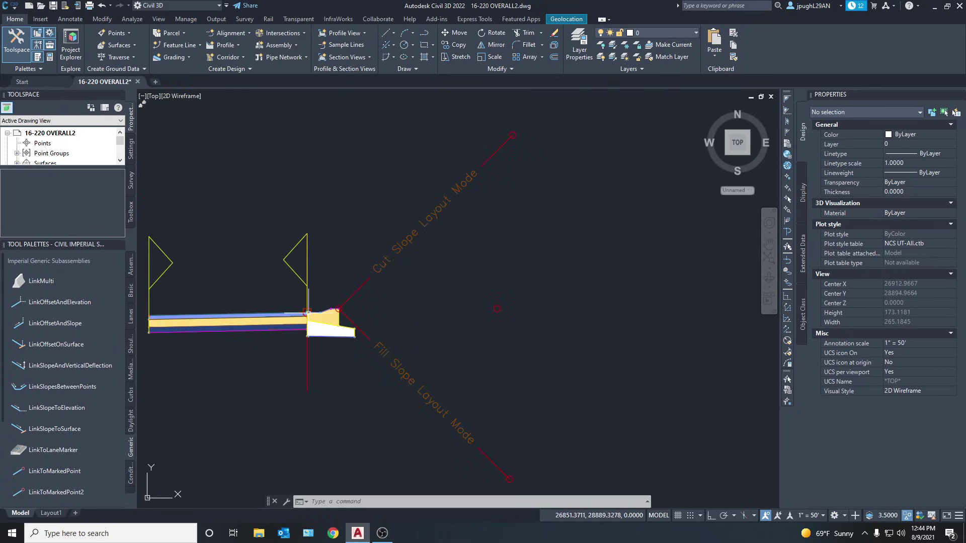
middle_drag(256, 335, 289, 333)
scroll(289, 333, down, 2)
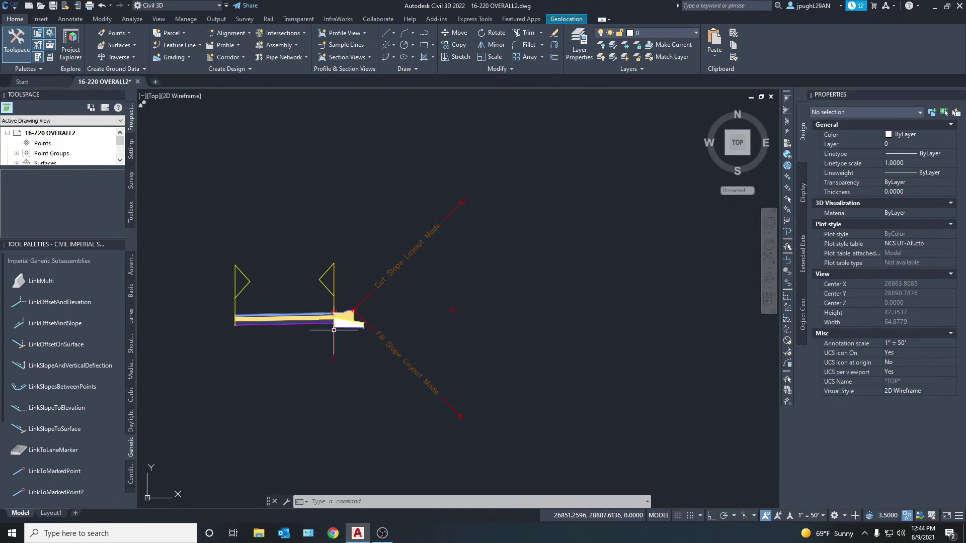
mouse_move(318, 330)
middle_down()
mouse_move(319, 360)
mouse_move(319, 345)
middle_up()
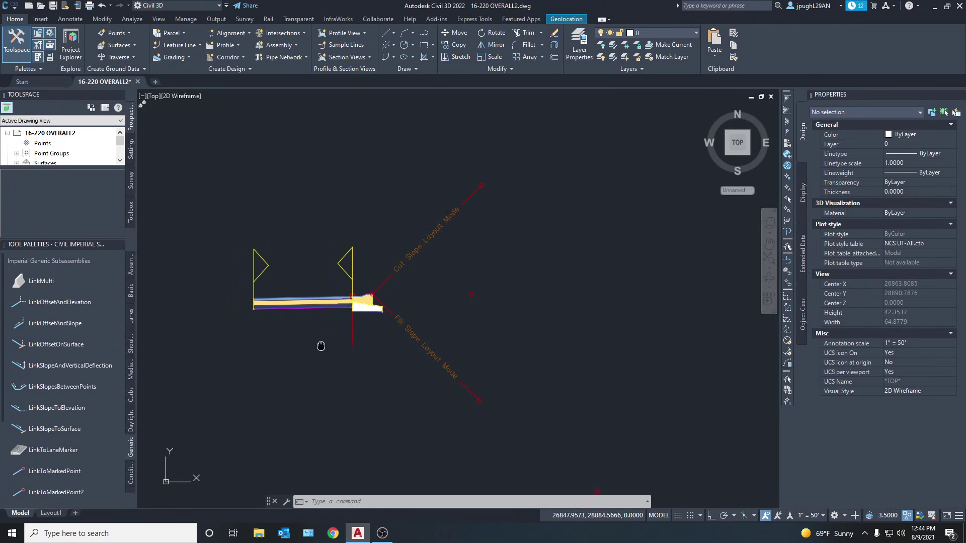
scroll(354, 302, up, 6)
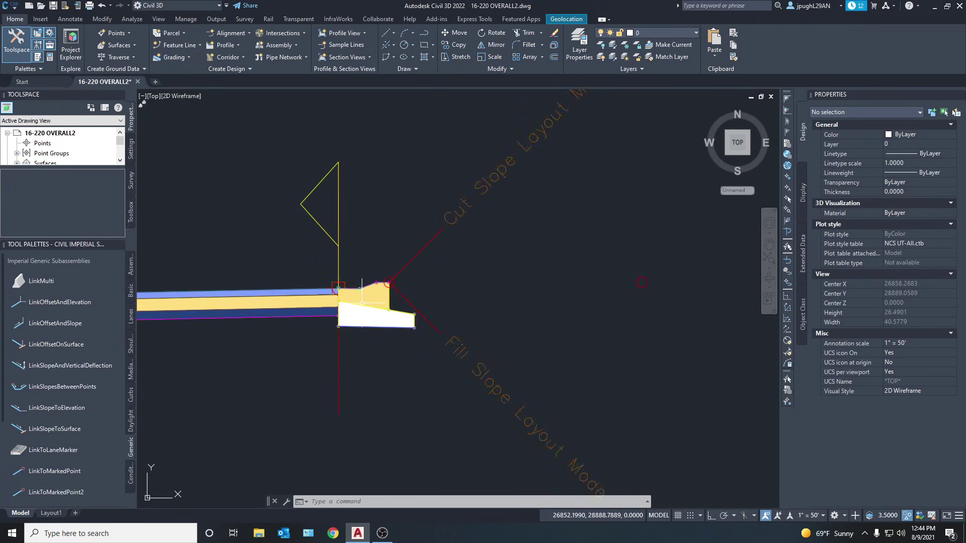
scroll(370, 309, down, 4)
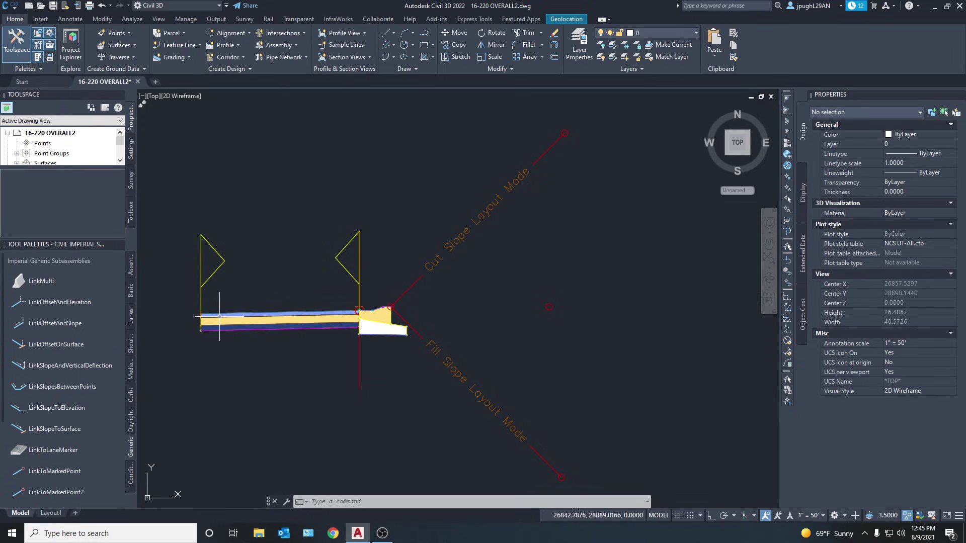
scroll(312, 320, down, 12)
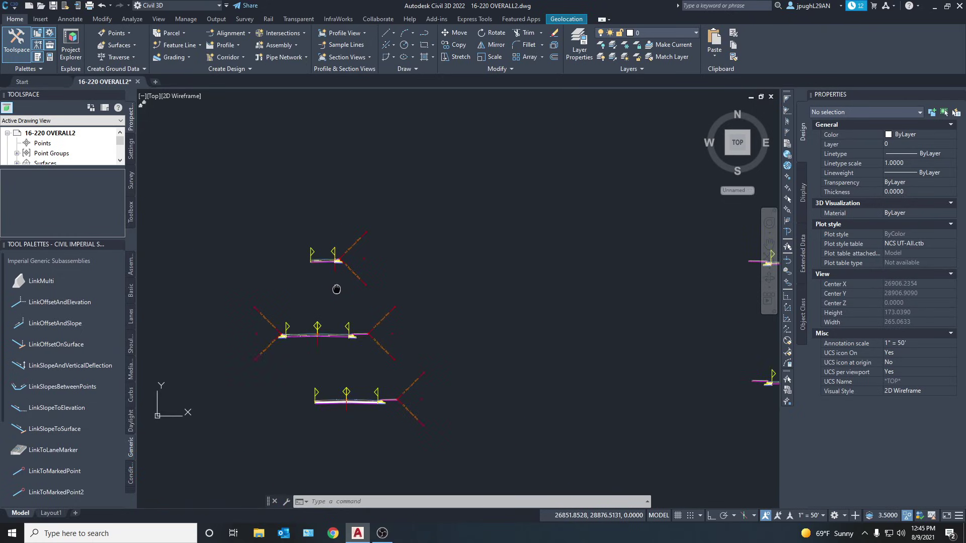
scroll(347, 323, up, 3)
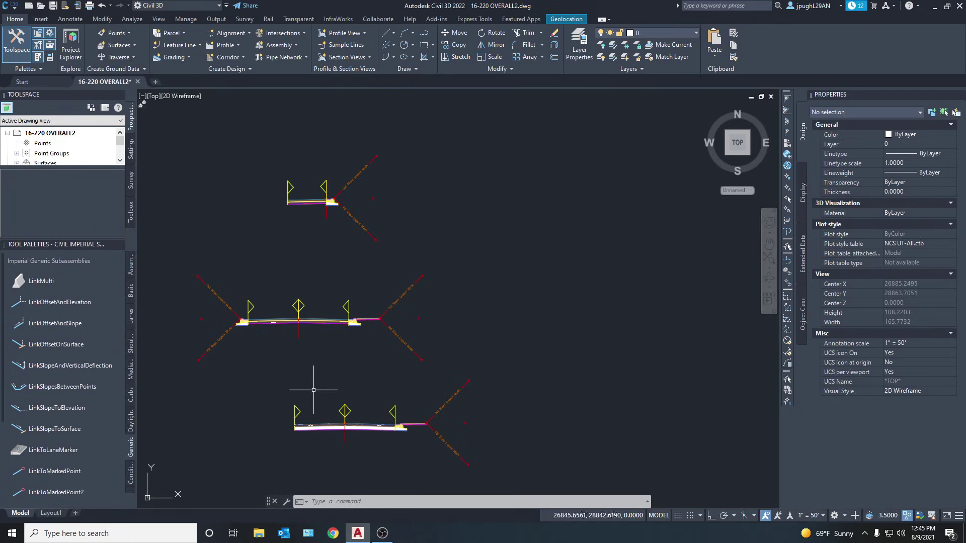
middle_drag(369, 394, 390, 379)
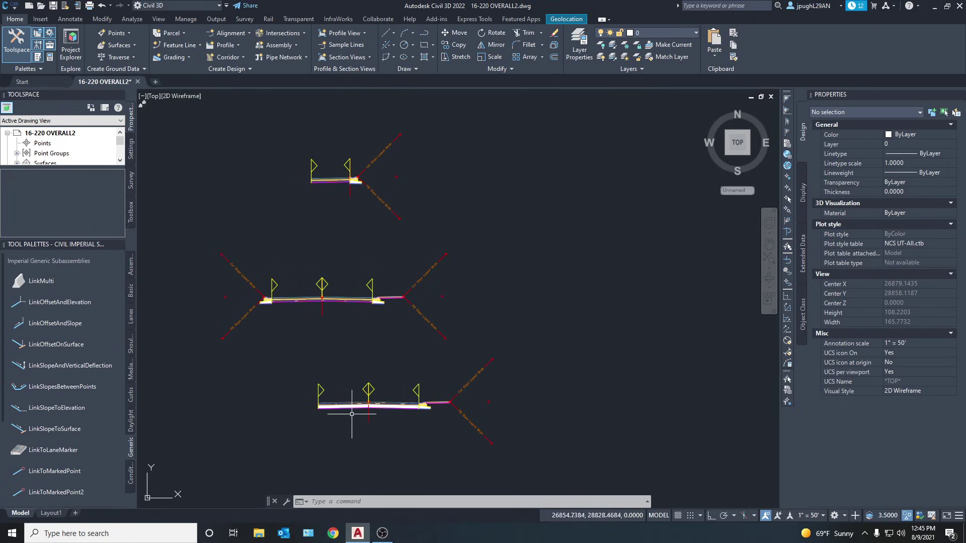
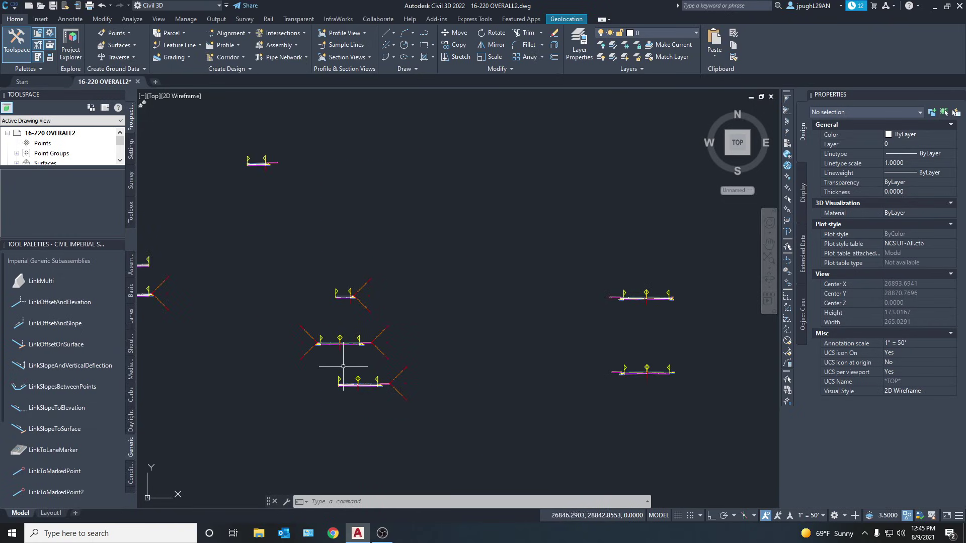
Step: Start a new corridor named STEEN LN using the STEEN LN. alignment and the STEEN FINISH GRADE profile as its baseline
scroll(375, 352, down, 3)
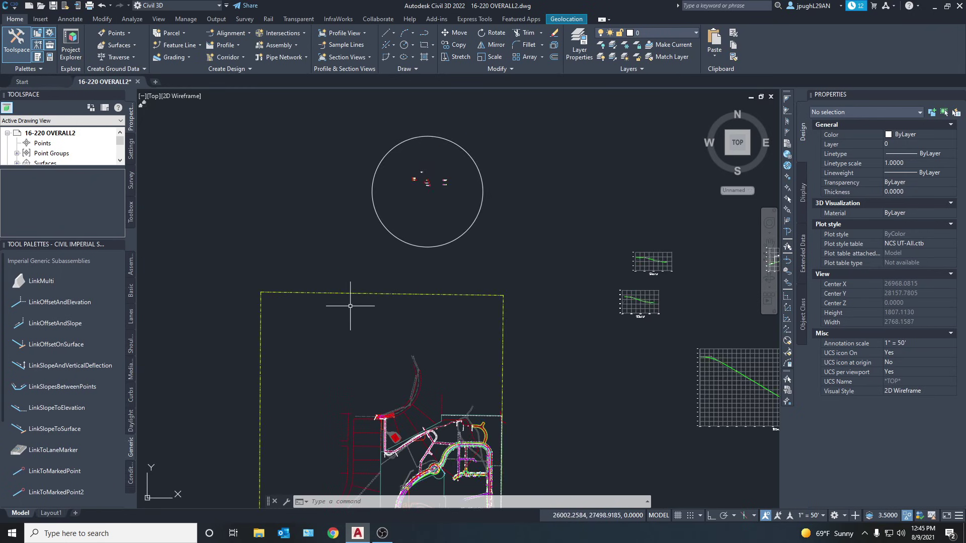
scroll(347, 302, up, 8)
scroll(478, 390, down, 2)
scroll(463, 367, up, 10)
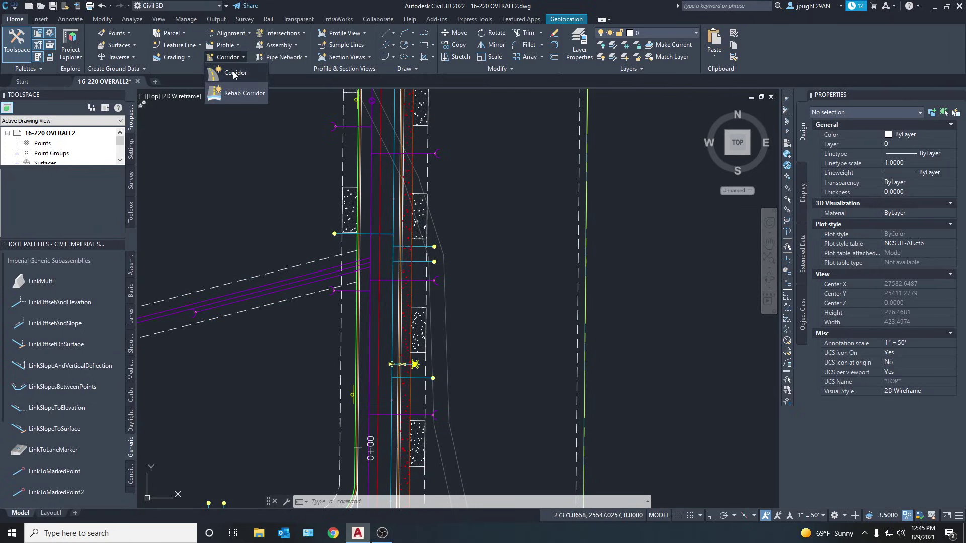
click(226, 57)
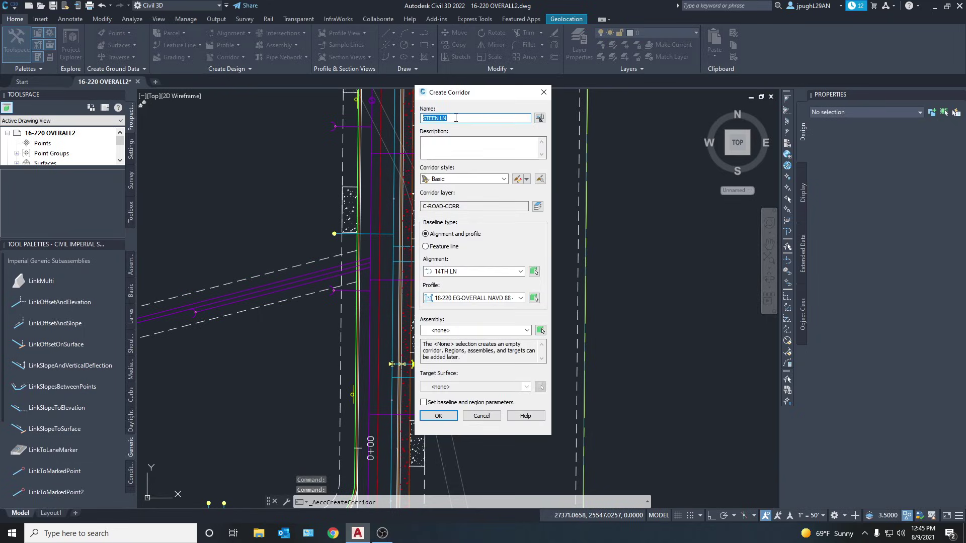
click(503, 272)
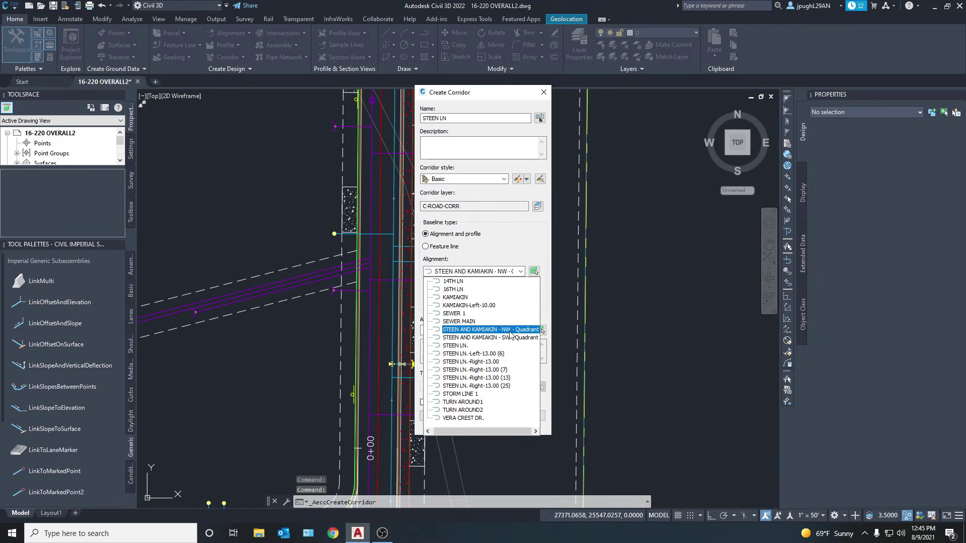
click(465, 346)
click(462, 298)
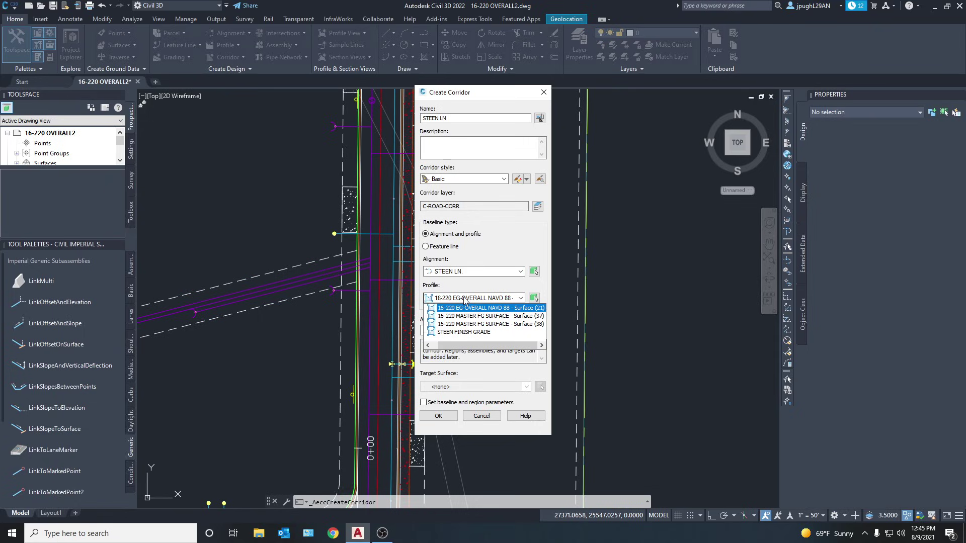
click(462, 329)
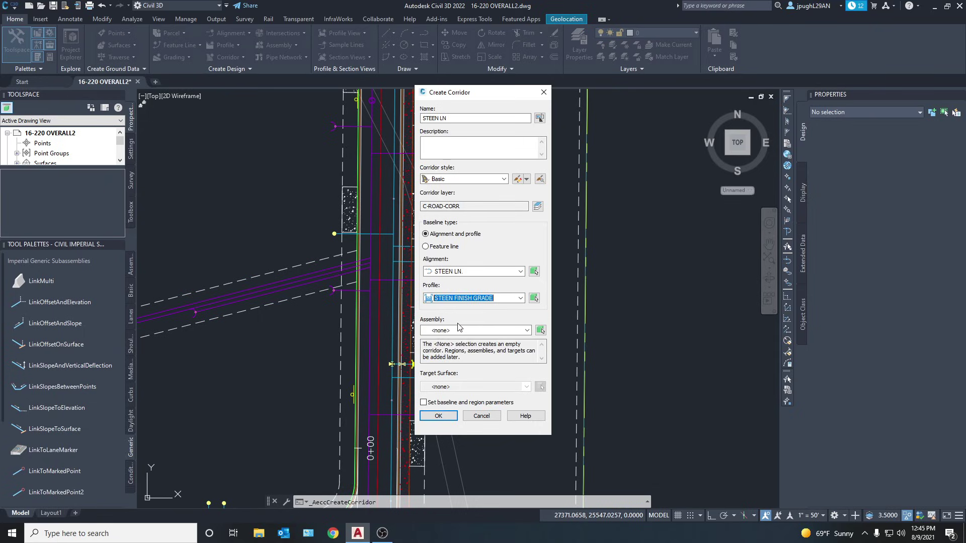
Step: Assign the STEEN assembly to the new corridor and continue with setting baseline and region parameters enabled
click(459, 331)
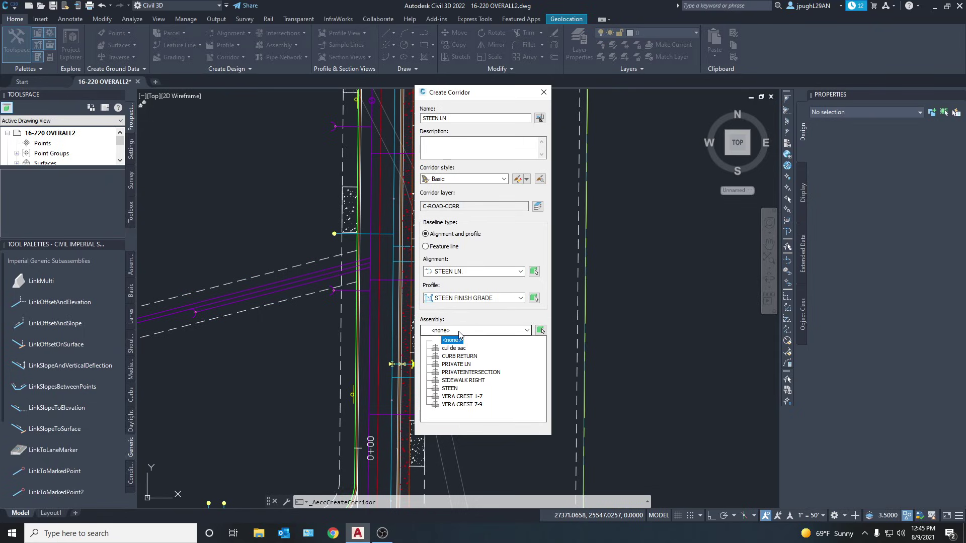
click(453, 388)
click(450, 403)
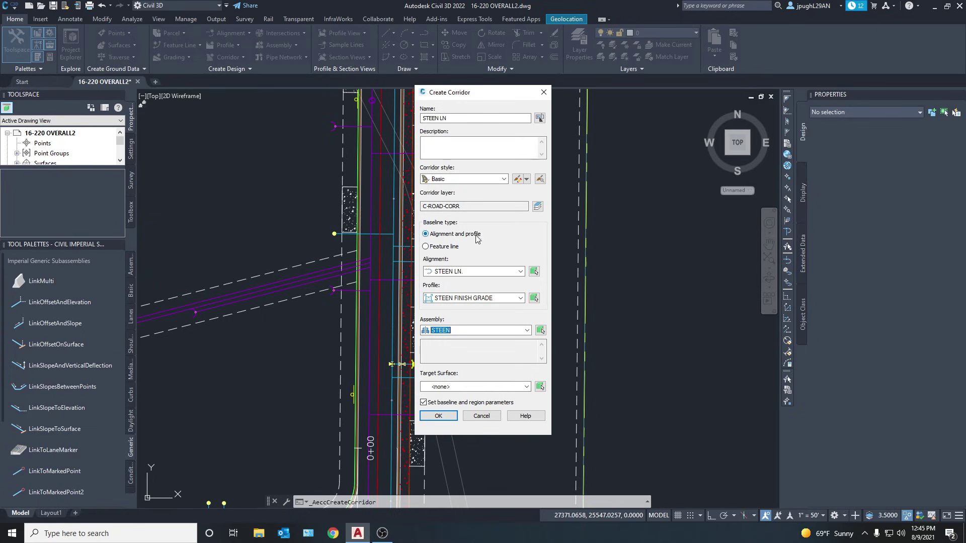
click(439, 416)
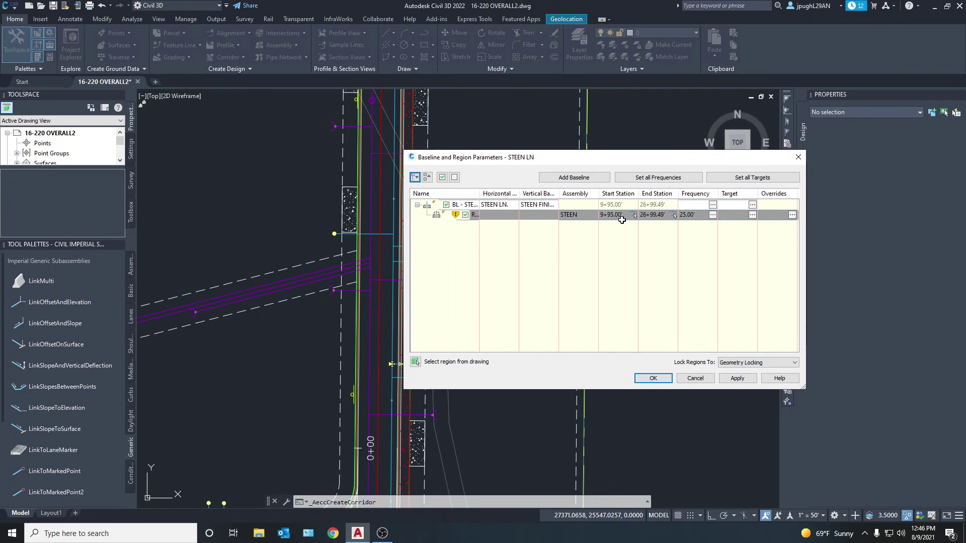
Step: Set the STEEN region's assembly frequency to 10 feet along tangents and the curve increment to 10 feet
click(712, 215)
click(488, 212)
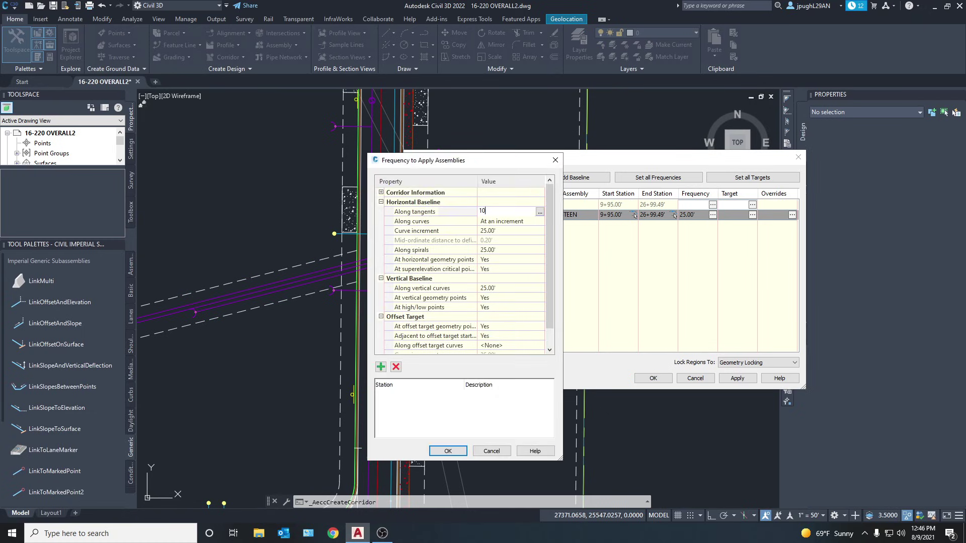
key(Return)
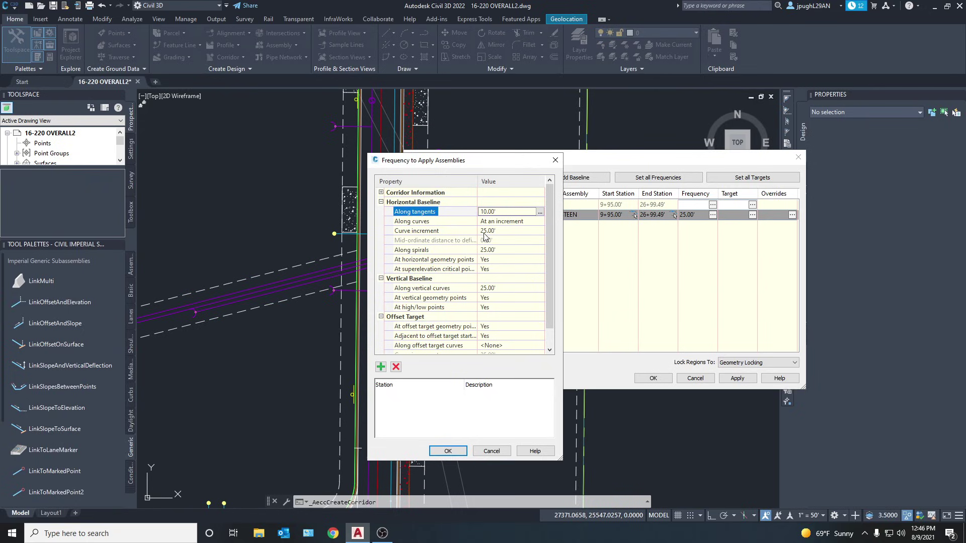
click(496, 241)
click(494, 231)
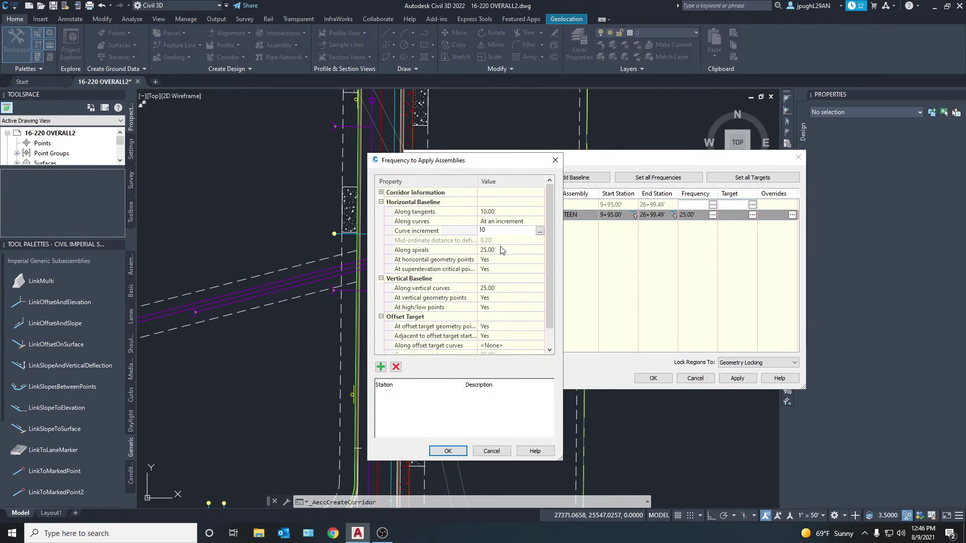
key(Return)
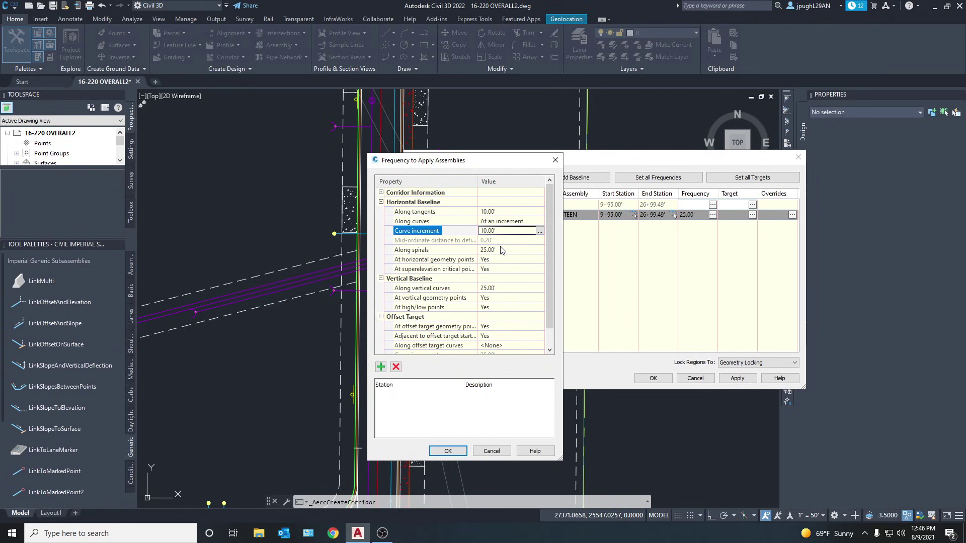
click(448, 451)
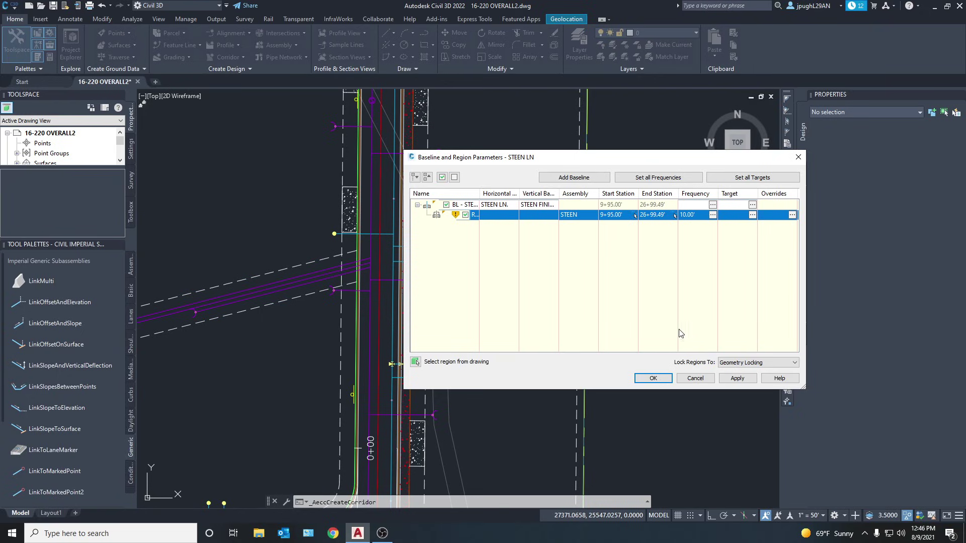
Step: Apply the baseline and region parameters and rebuild the STEEN LN corridor
click(735, 385)
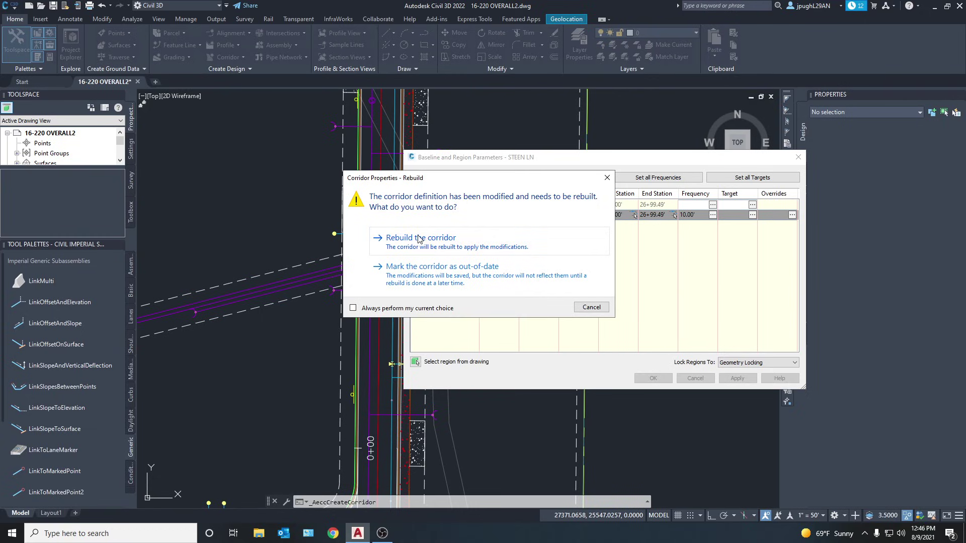
click(419, 239)
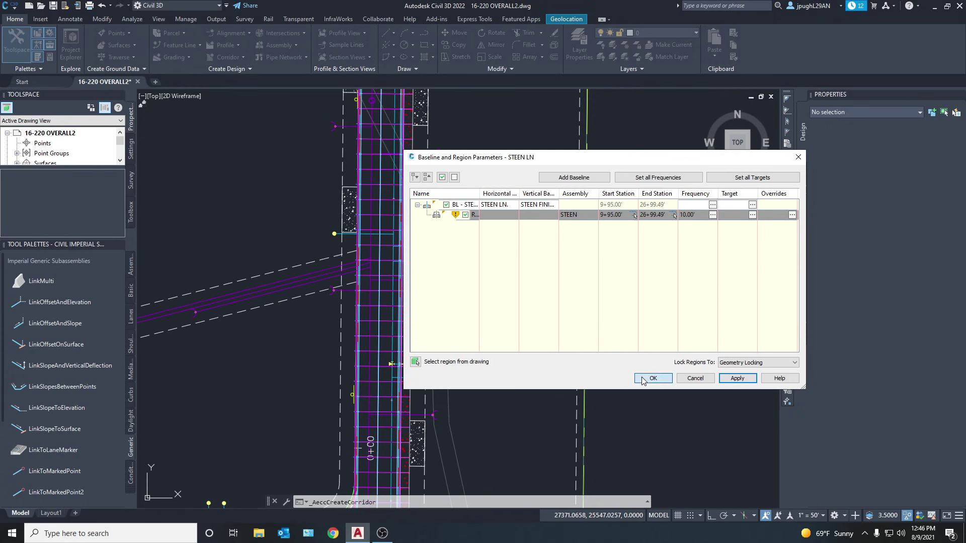
click(652, 379)
Step: Examine the STEEN LN corridor in plan where it runs through the side-street intersection and curb returns near station 12+83
scroll(373, 269, down, 5)
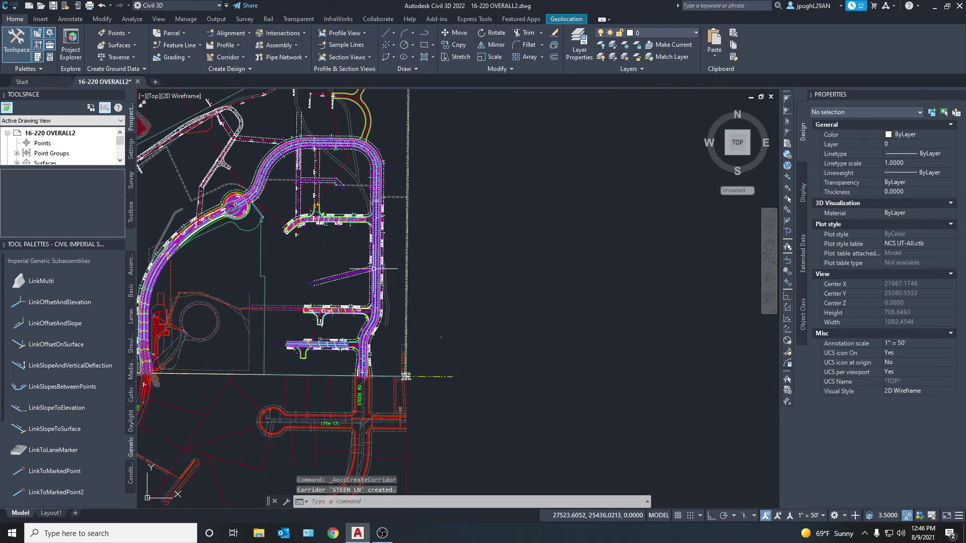
scroll(374, 324, up, 5)
mouse_move(341, 348)
middle_down()
mouse_move(360, 312)
mouse_move(362, 352)
middle_up()
scroll(352, 329, up, 2)
scroll(352, 329, down, 2)
scroll(366, 301, up, 4)
middle_drag(393, 150, 390, 268)
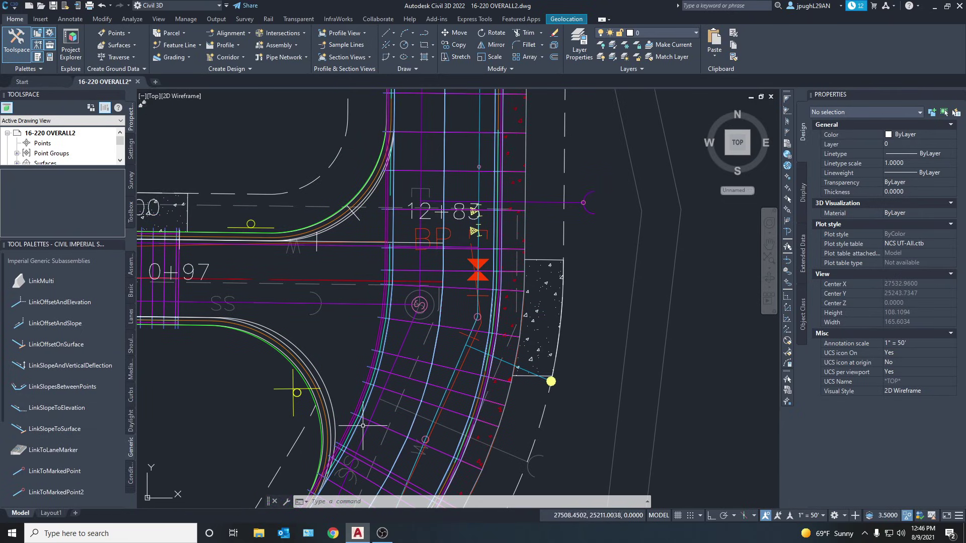
scroll(363, 426, down, 2)
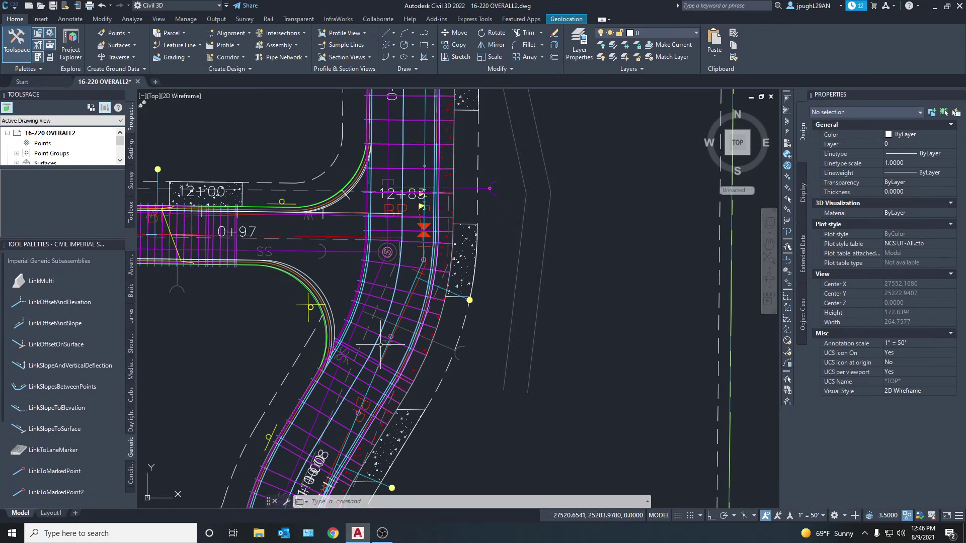
scroll(372, 302, down, 3)
scroll(449, 224, down, 3)
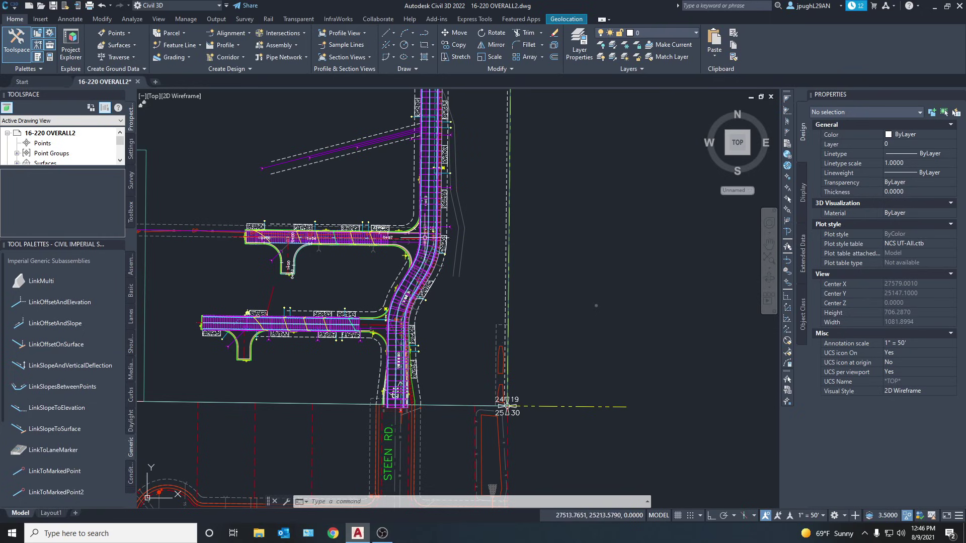
scroll(422, 246, up, 9)
scroll(379, 309, down, 3)
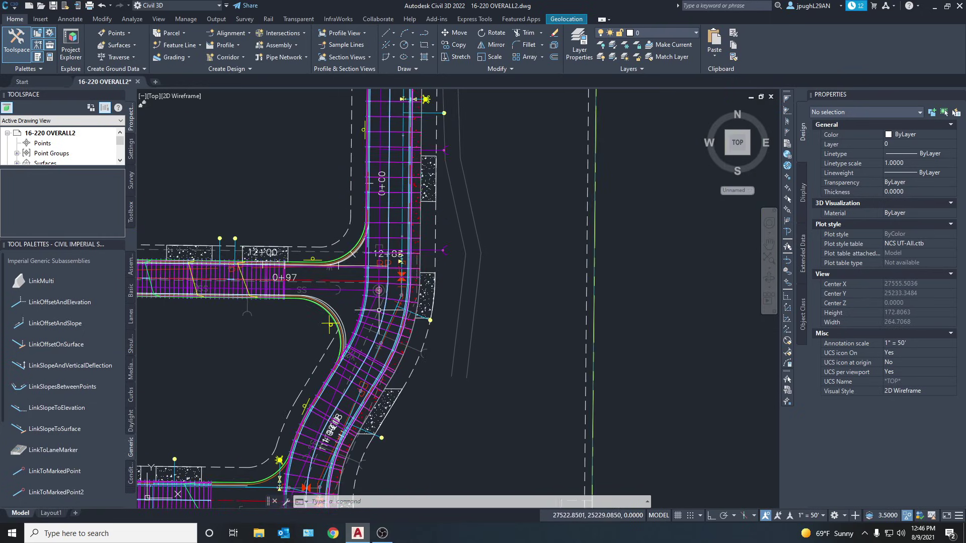
Step: Split the STEEN LN corridor region north of the side-street intersection at station 13+50
scroll(378, 310, up, 3)
click(345, 321)
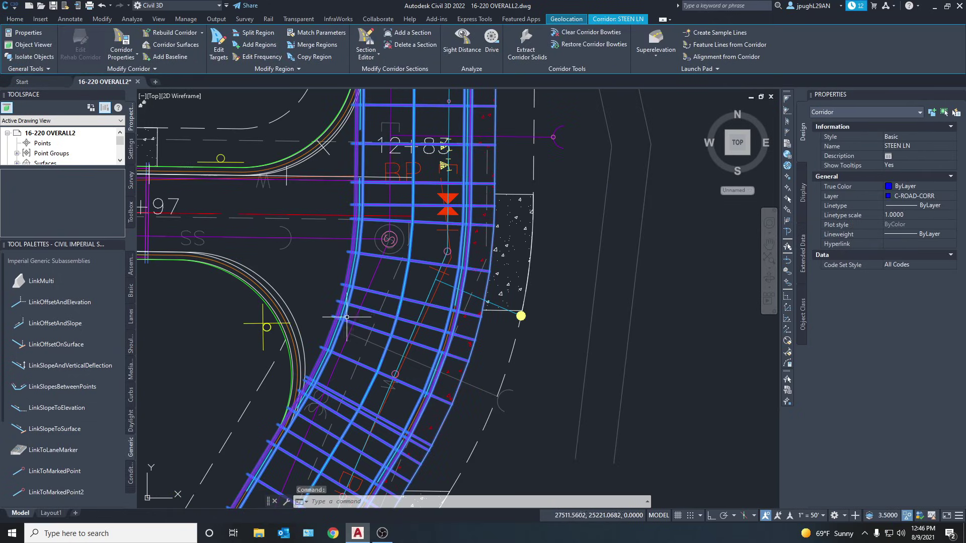
click(251, 34)
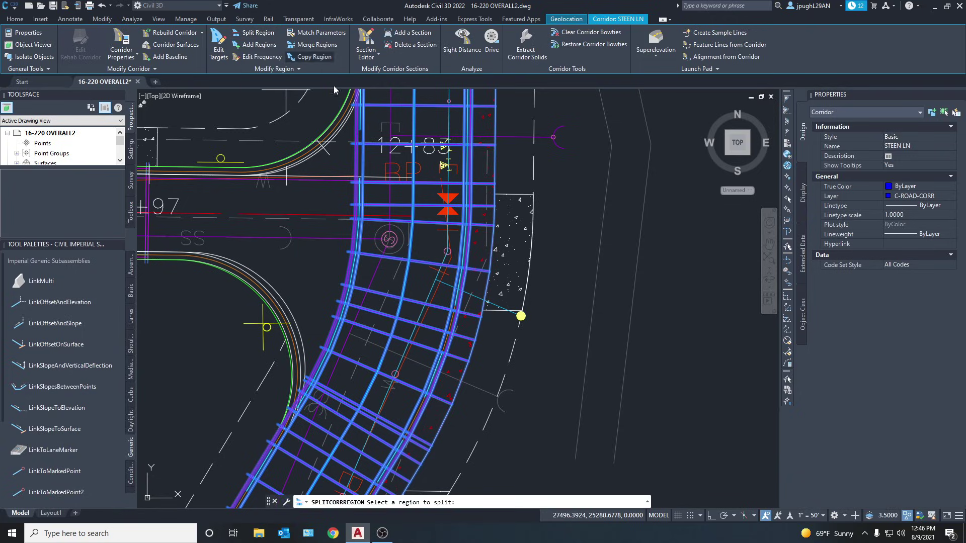
middle_drag(362, 134, 315, 302)
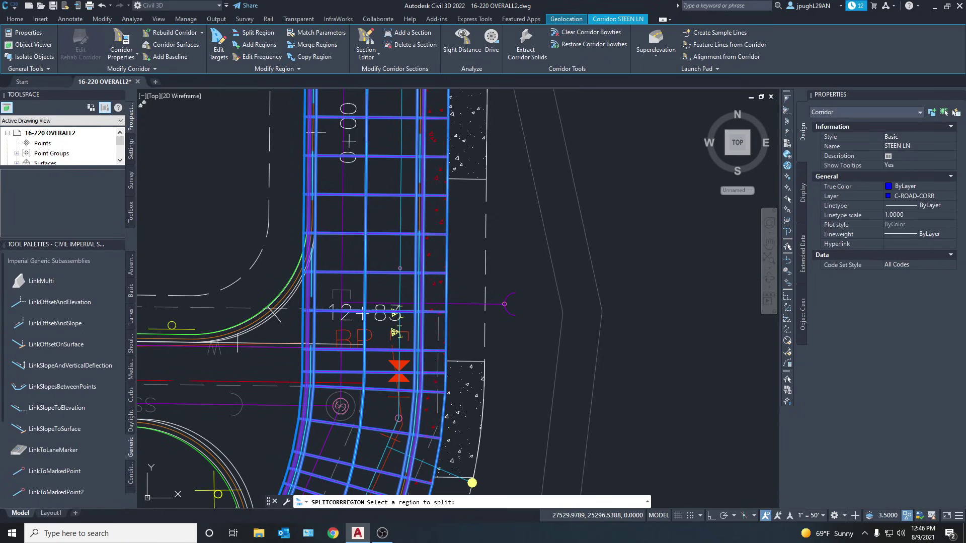
click(369, 208)
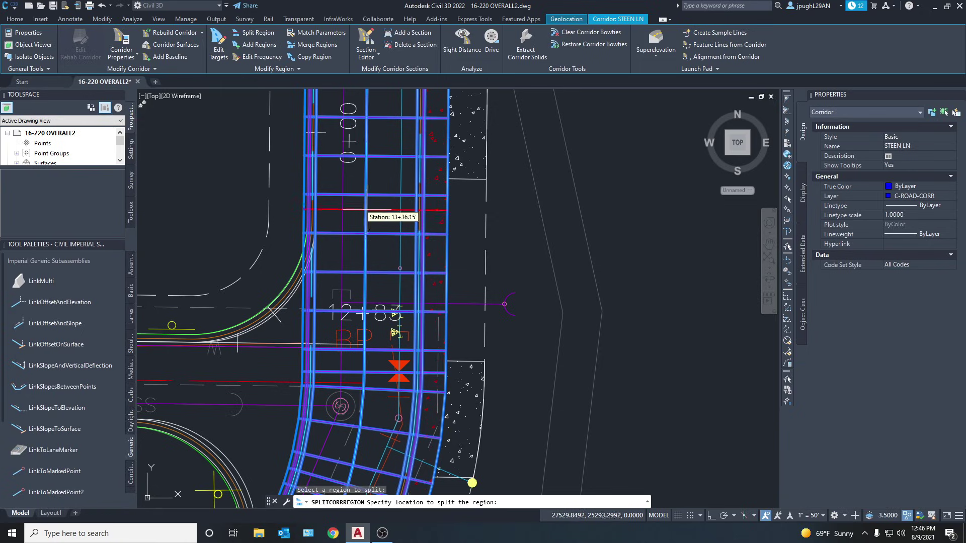
click(366, 156)
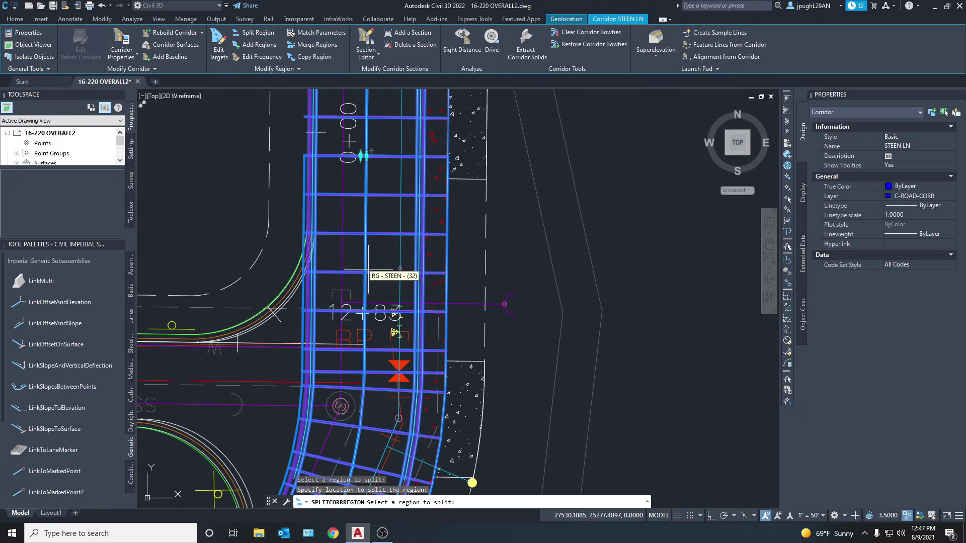
Step: Split the STEEN LN corridor region again south of the same intersection at station 12+10
middle_drag(367, 277, 367, 157)
scroll(361, 211, down, 3)
scroll(355, 233, up, 8)
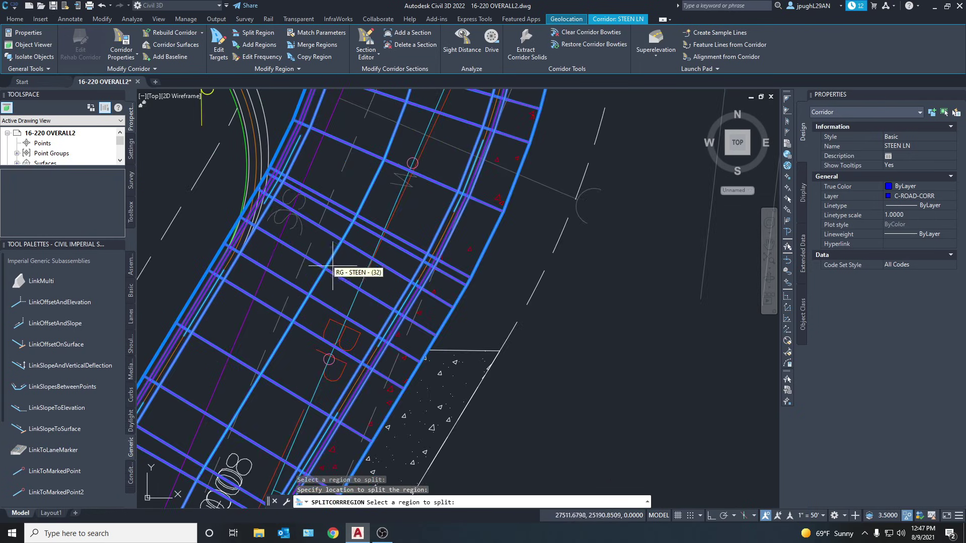
middle_drag(299, 322, 356, 251)
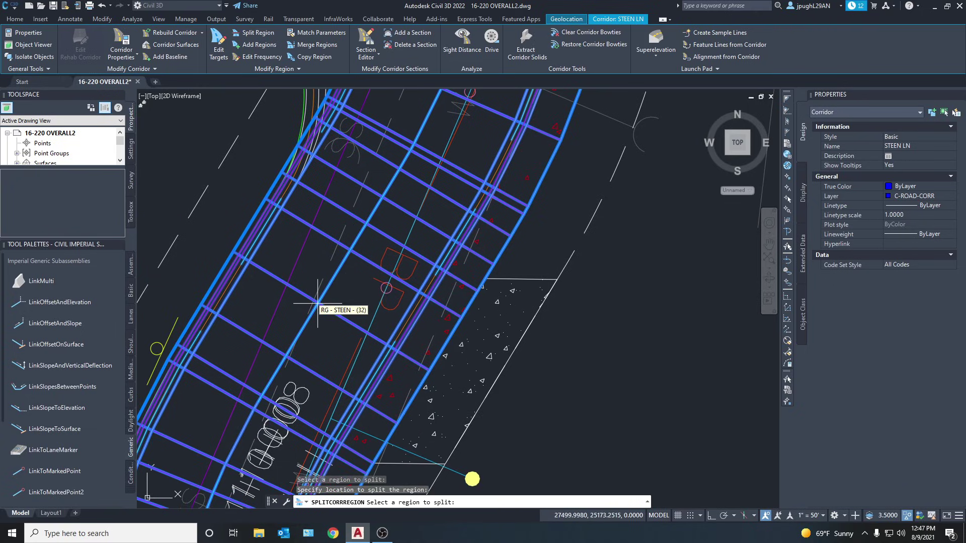
click(317, 302)
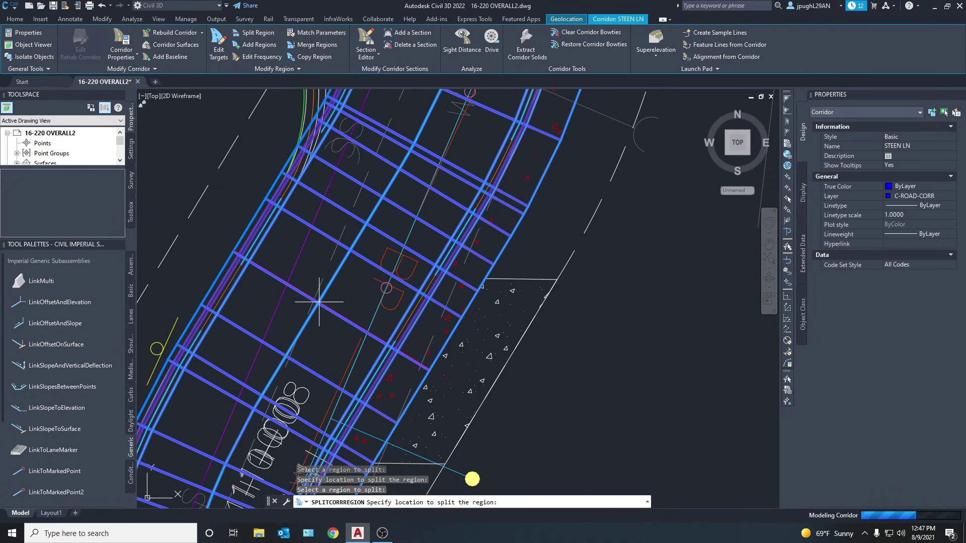
click(319, 302)
Step: Change the assembly of the STEEN LN corridor region between stations 12+10 and 13+50 to SIDEWALK RIGHT
scroll(357, 265, down, 3)
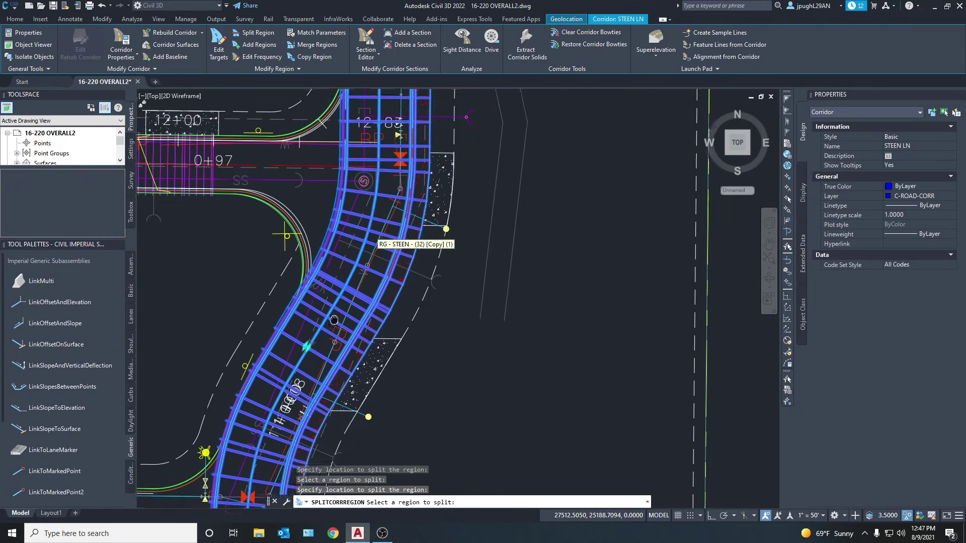
middle_drag(317, 286, 286, 392)
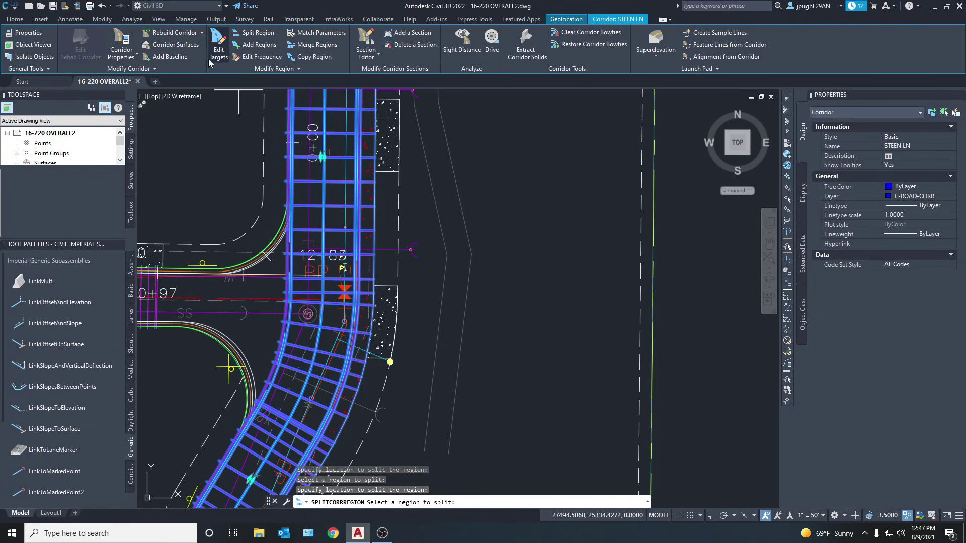
click(270, 68)
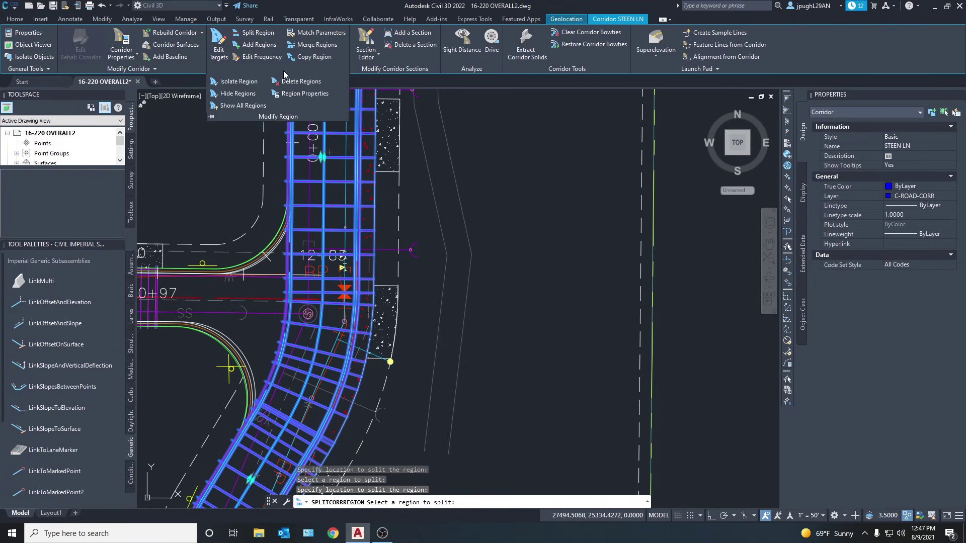
click(298, 94)
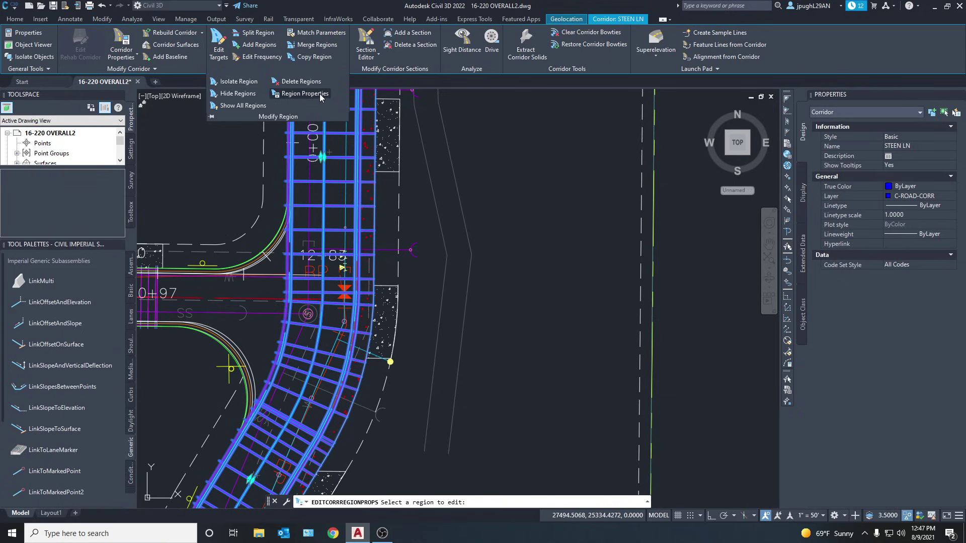
click(317, 94)
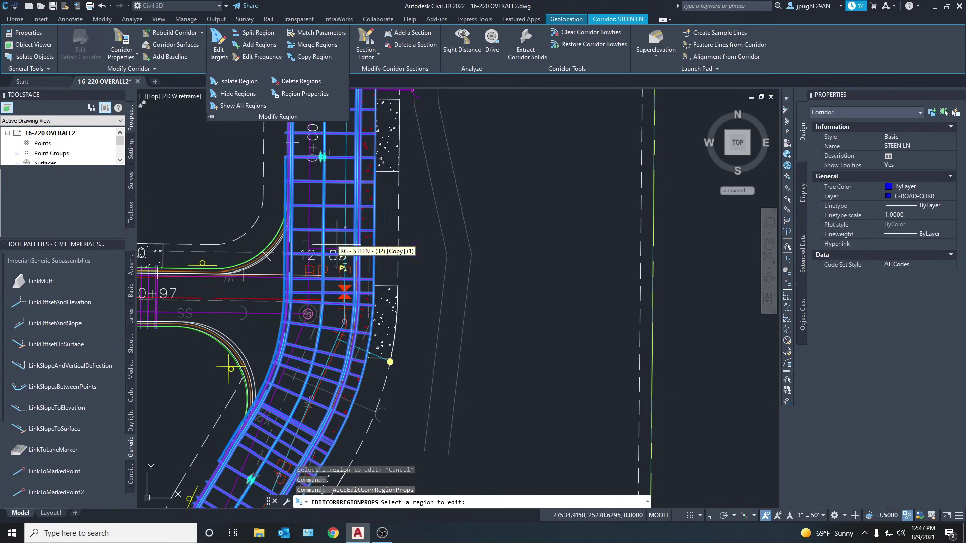
click(322, 332)
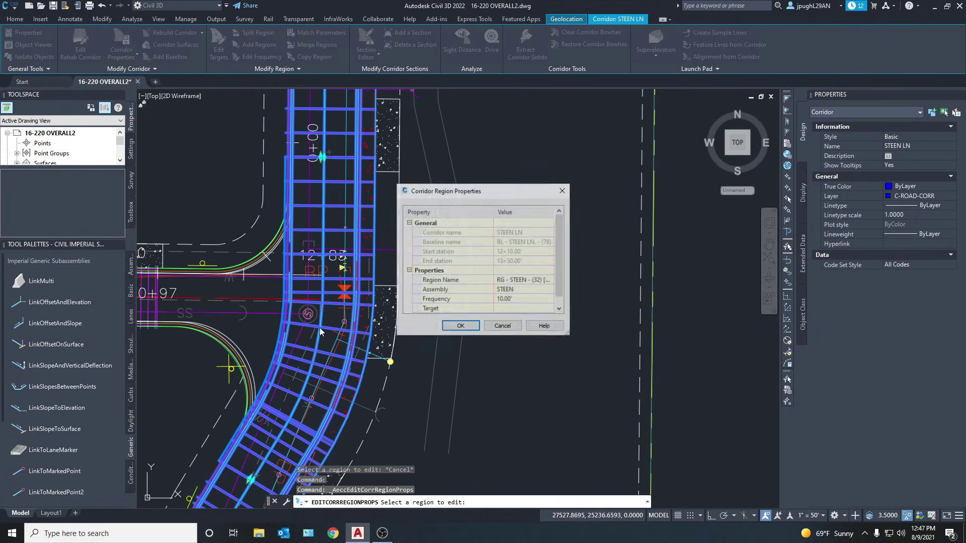
scroll(508, 280, down, 1)
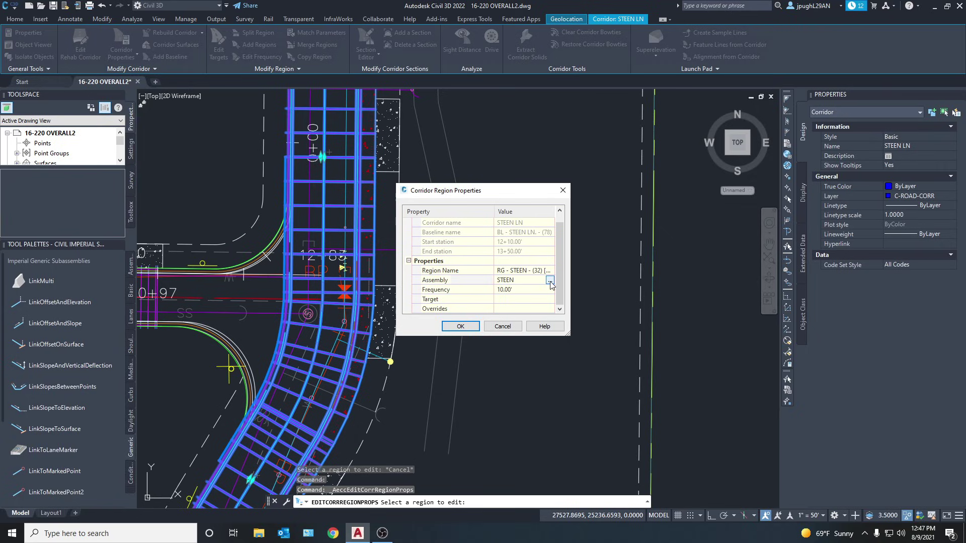
click(550, 281)
click(525, 277)
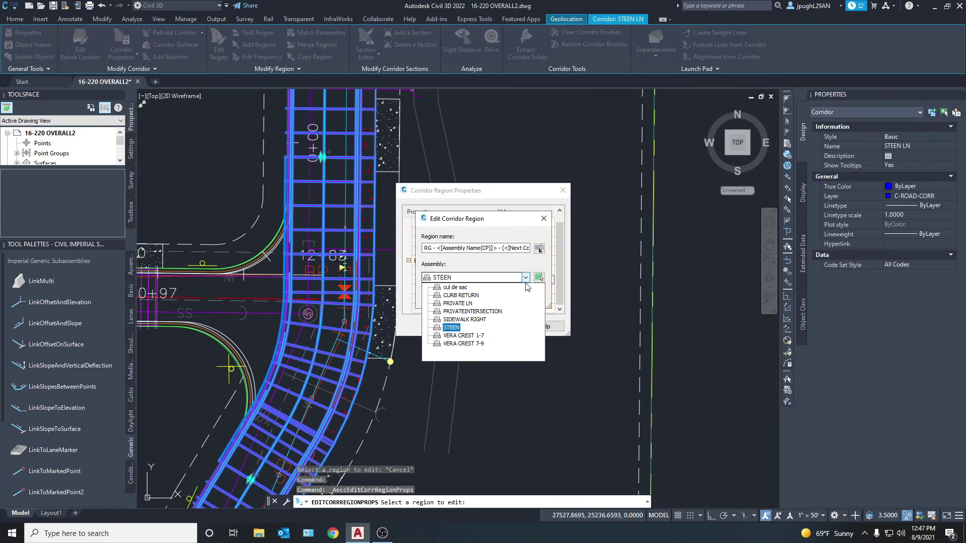
click(470, 321)
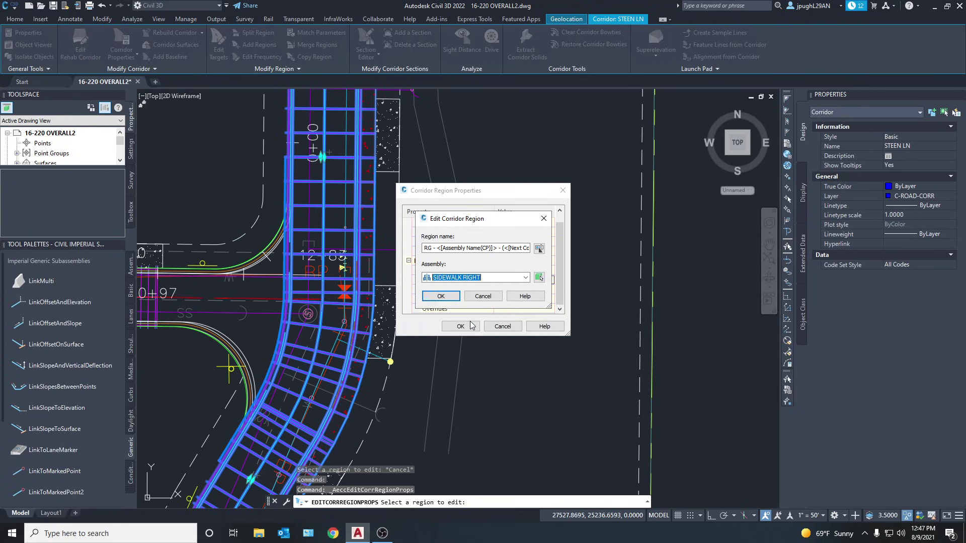
click(436, 296)
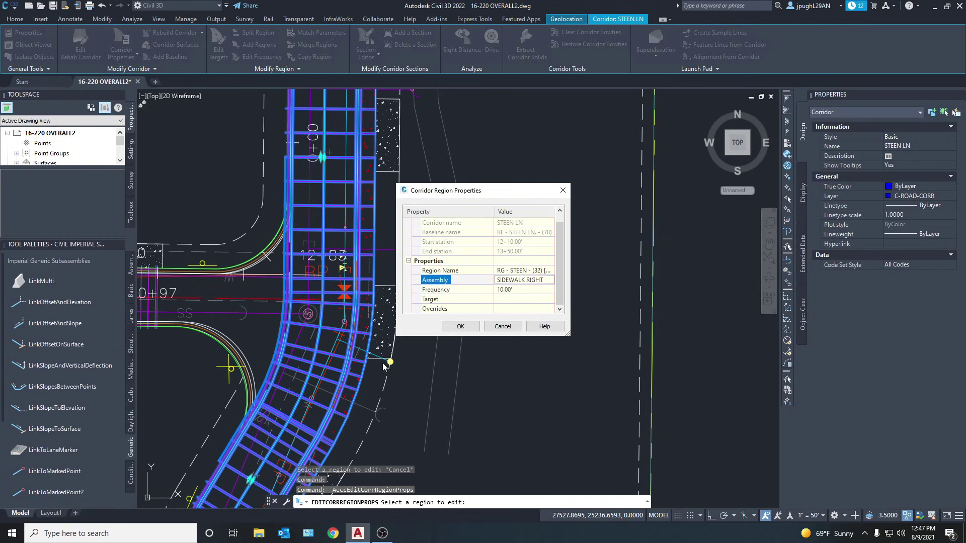
click(463, 329)
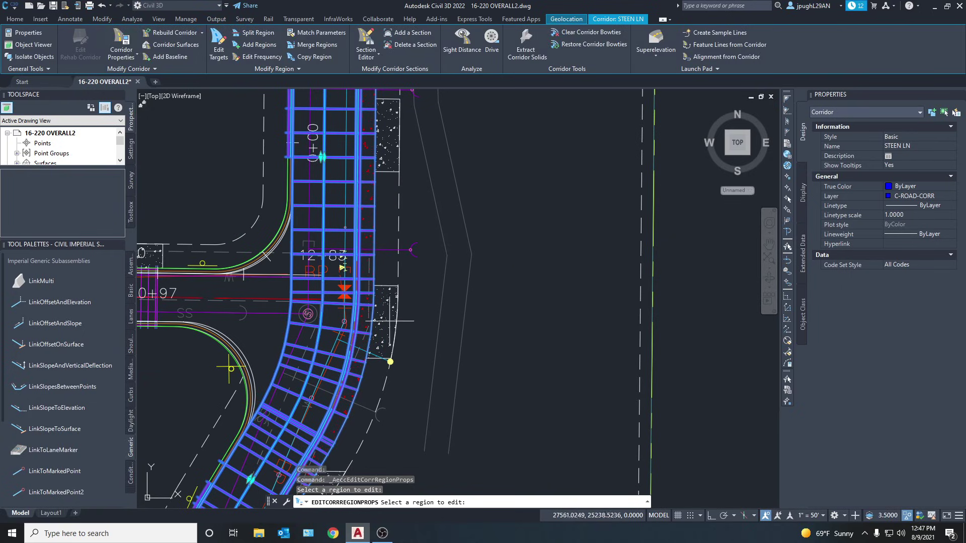
middle_drag(293, 324, 339, 283)
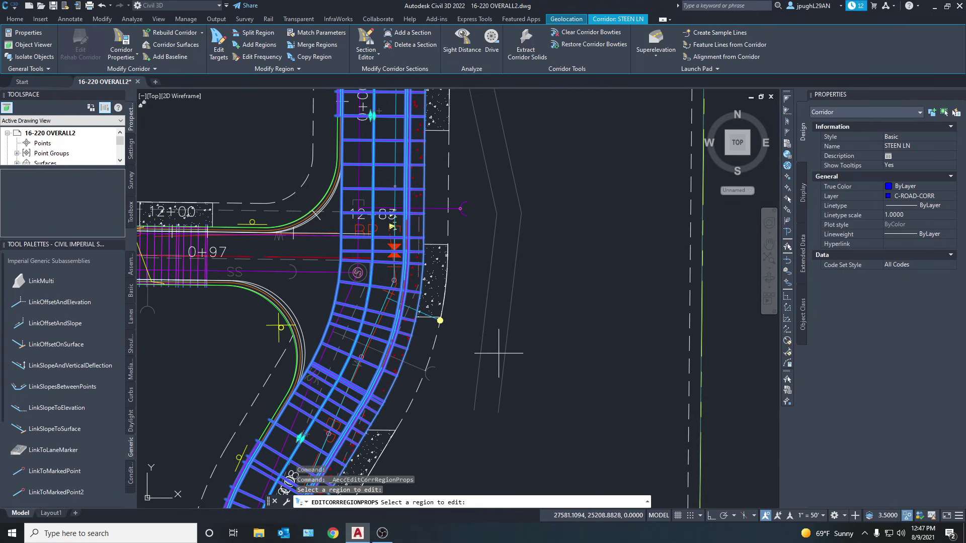
middle_drag(547, 348, 546, 362)
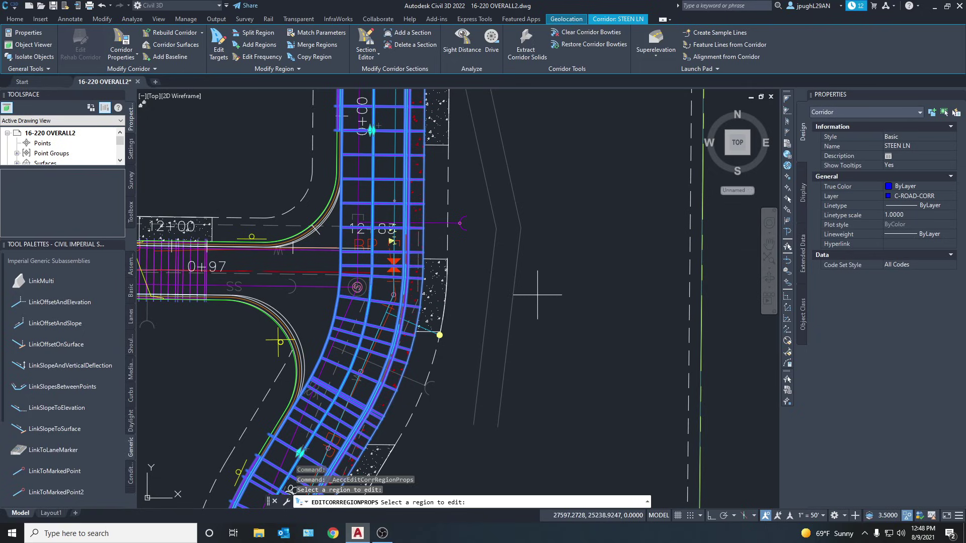
key(Escape)
key(Escape)
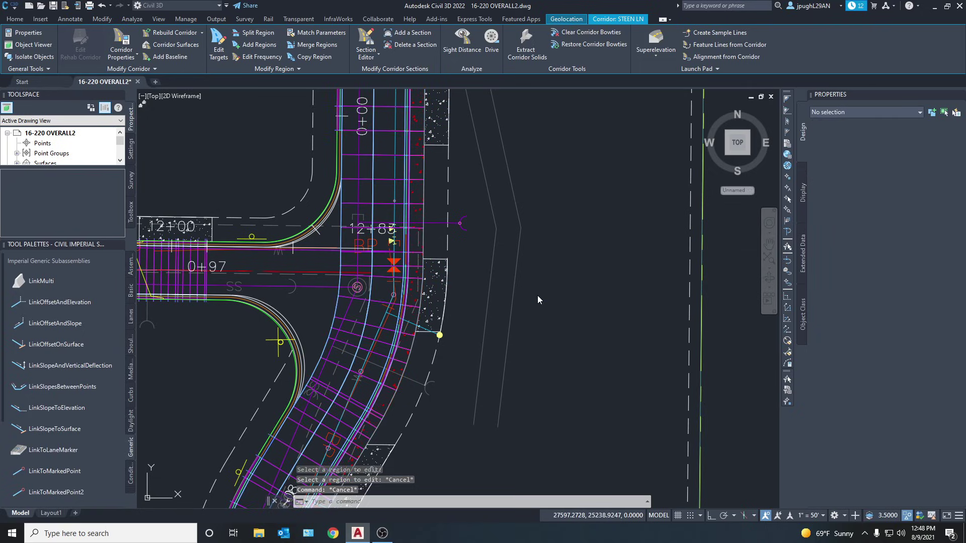
Step: Send the STEEN LN corridor to the back of the display order so the crossing centerlines can be picked
scroll(373, 292, up, 6)
scroll(377, 273, down, 4)
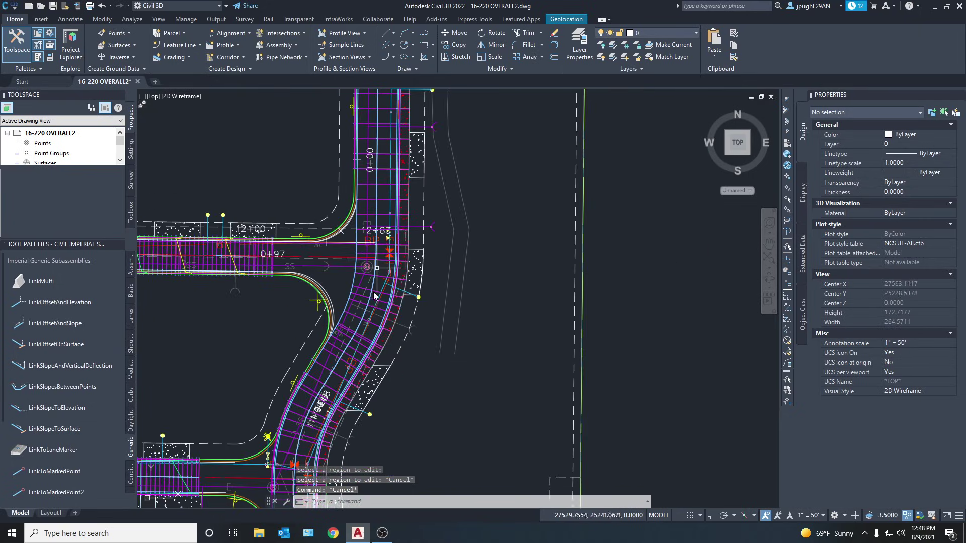
click(334, 288)
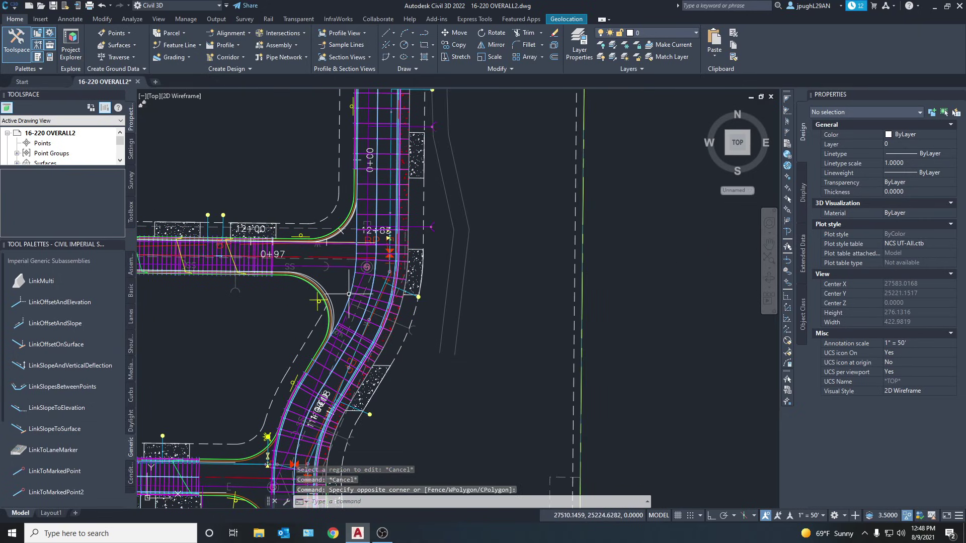
scroll(367, 284, up, 6)
click(366, 266)
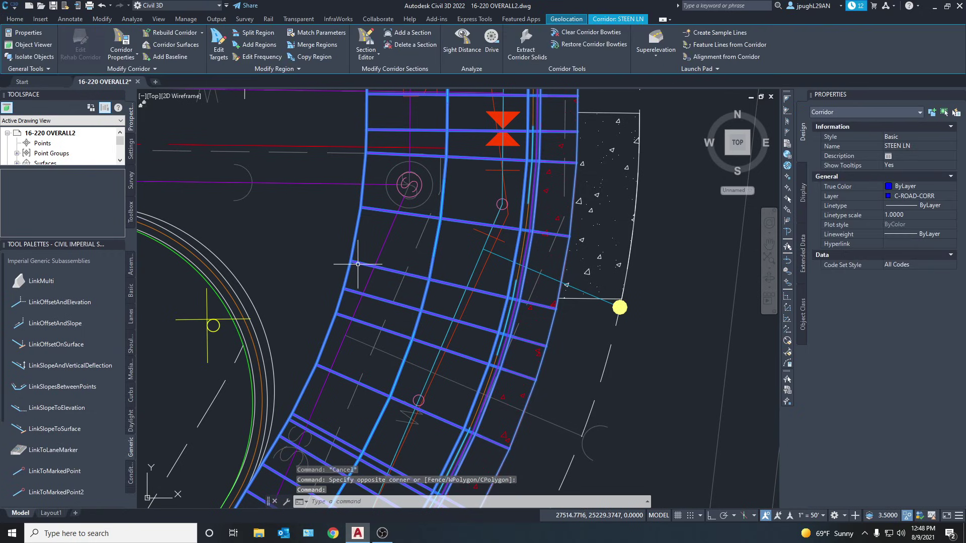
right_click(358, 265)
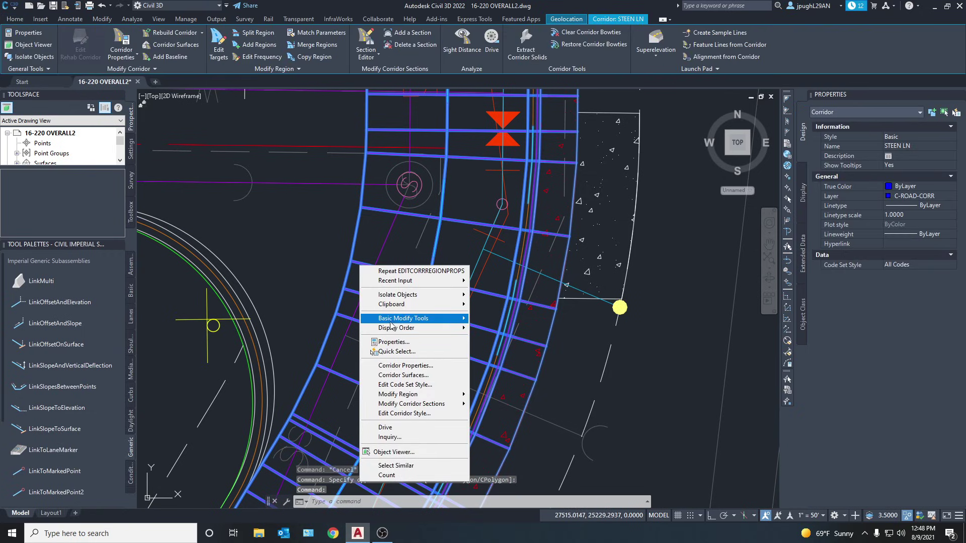
mouse_move(392, 329)
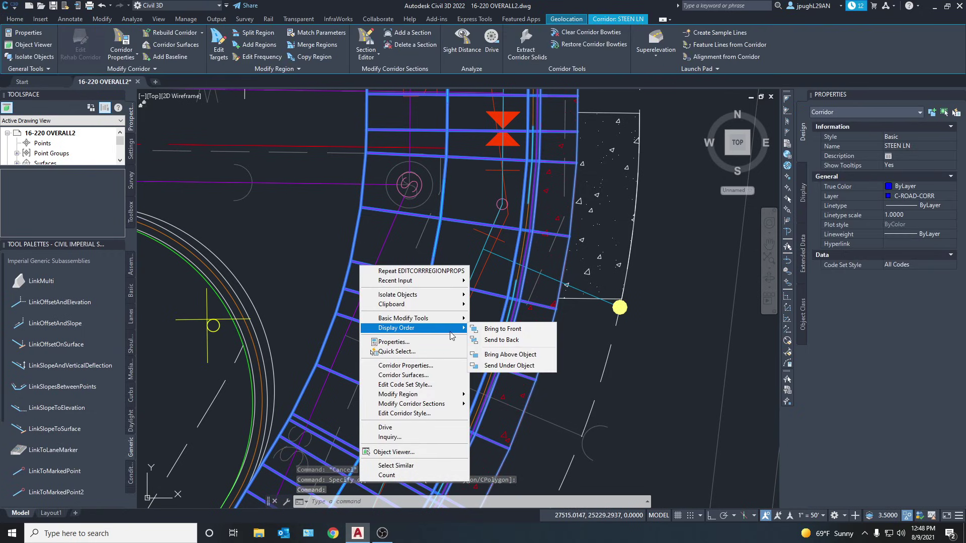
click(485, 341)
scroll(359, 245, up, 5)
scroll(360, 245, up, 15)
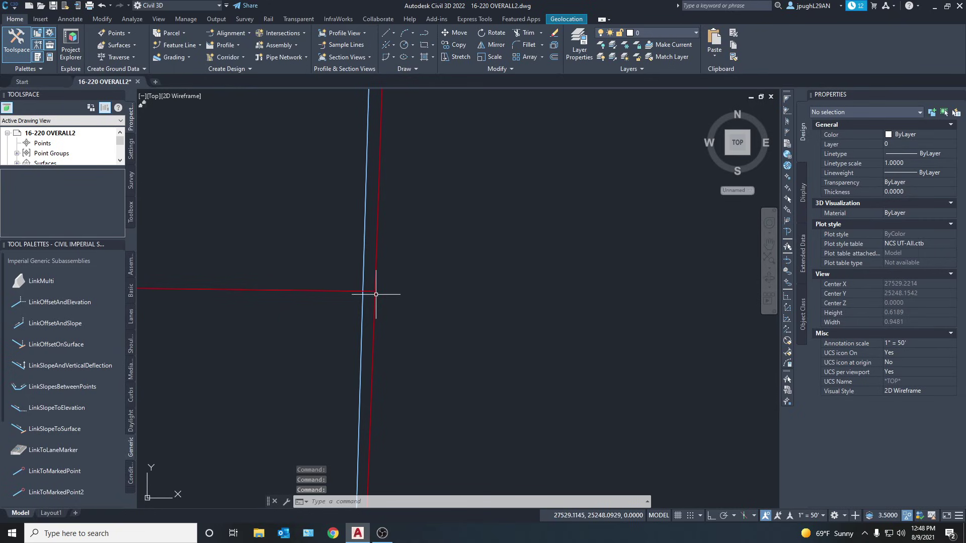
scroll(378, 291, down, 6)
scroll(381, 294, down, 16)
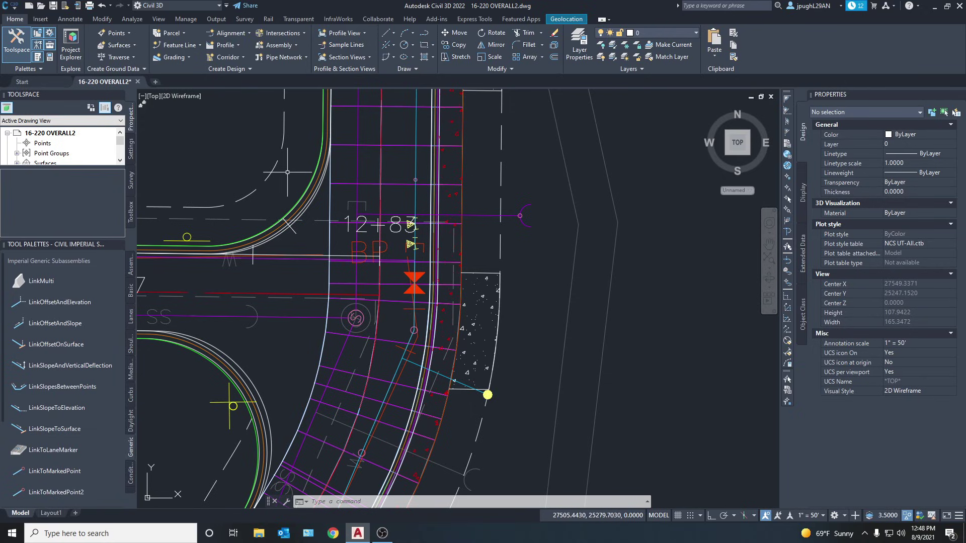
Step: Start a new intersection where the STEEN LN and KAMIAKIN centerlines meet and name it STEEN AND 14TH
click(280, 34)
click(295, 49)
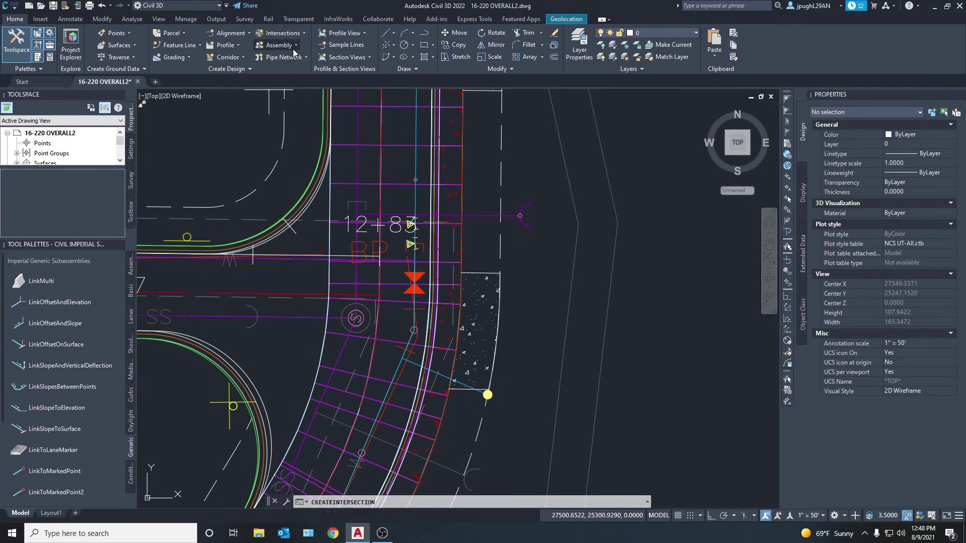
scroll(383, 303, up, 20)
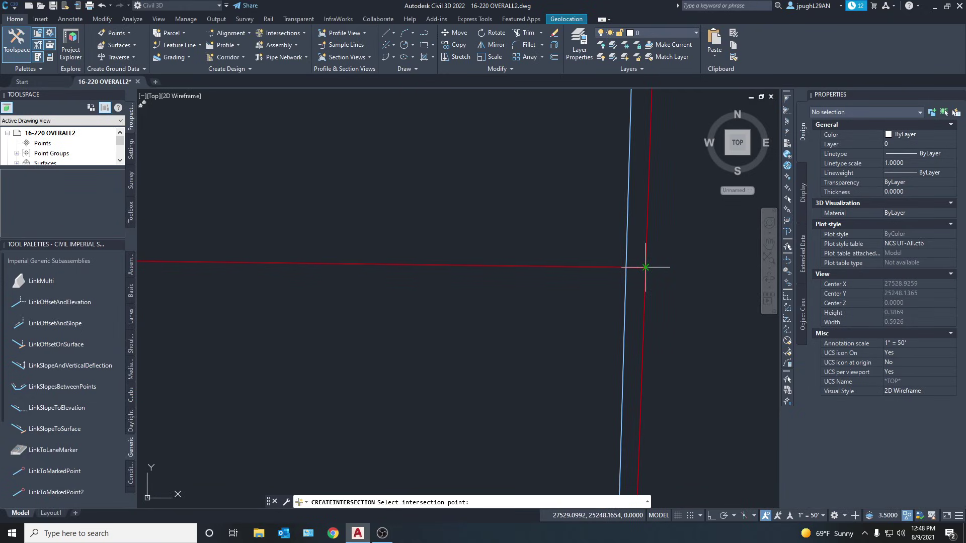
click(646, 267)
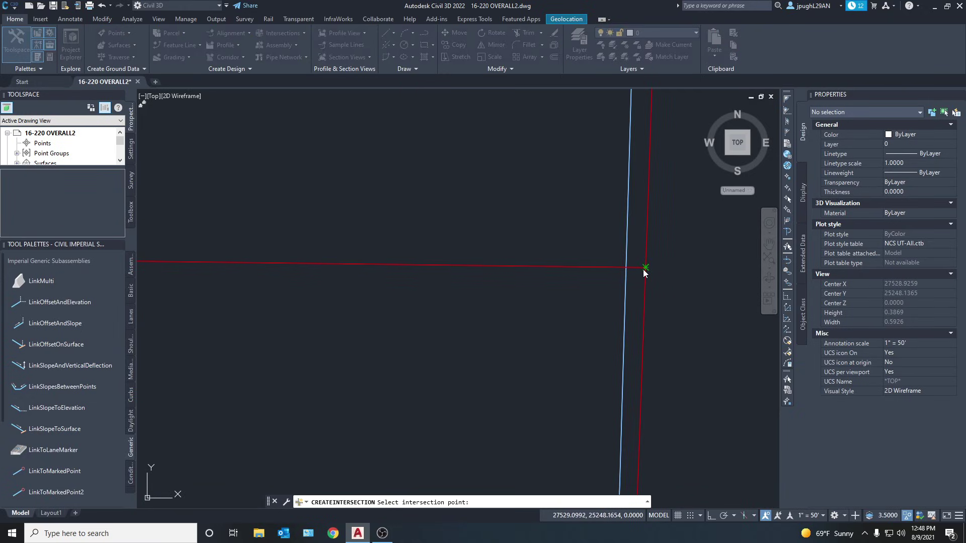
click(643, 269)
click(446, 178)
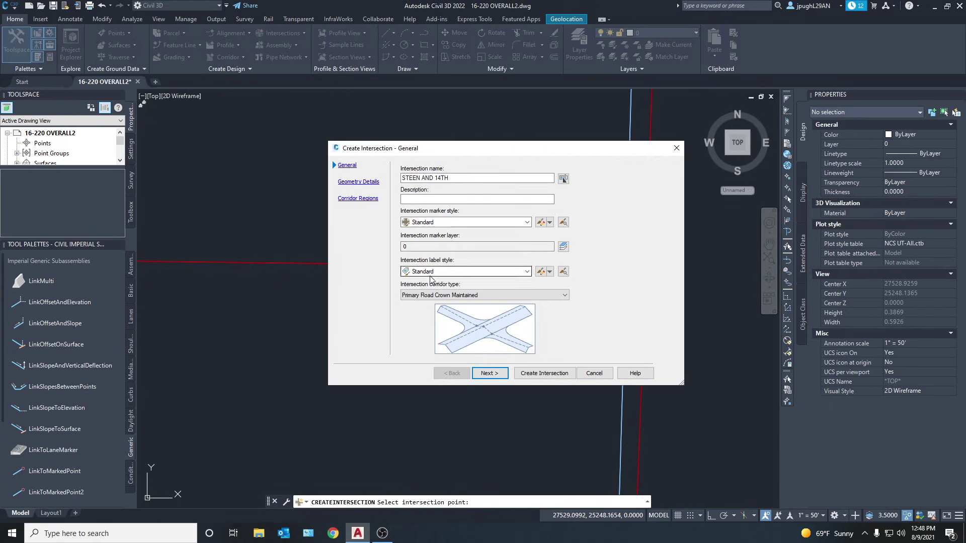
Step: Try the All Crowns Maintained corridor type for the intersection and restore Primary Road Crown Maintained
click(444, 296)
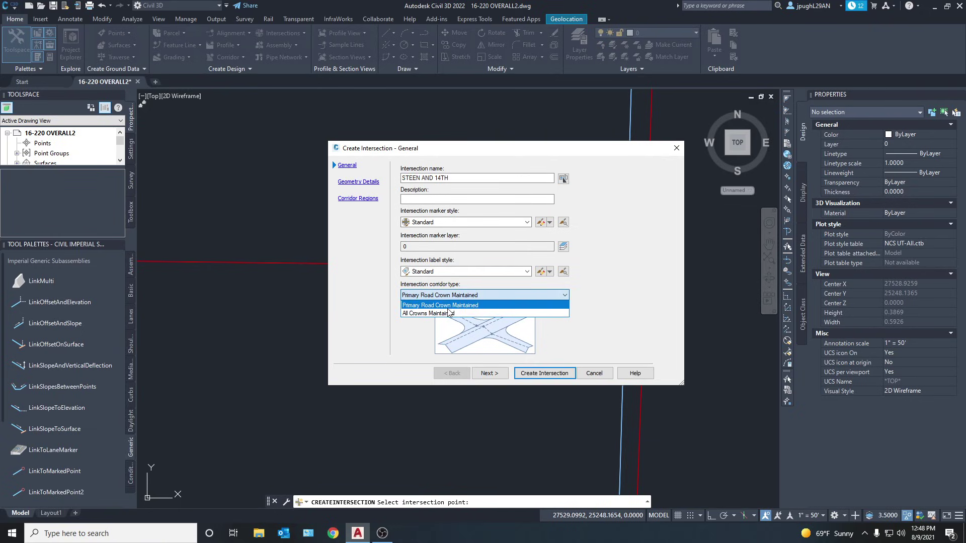
click(435, 314)
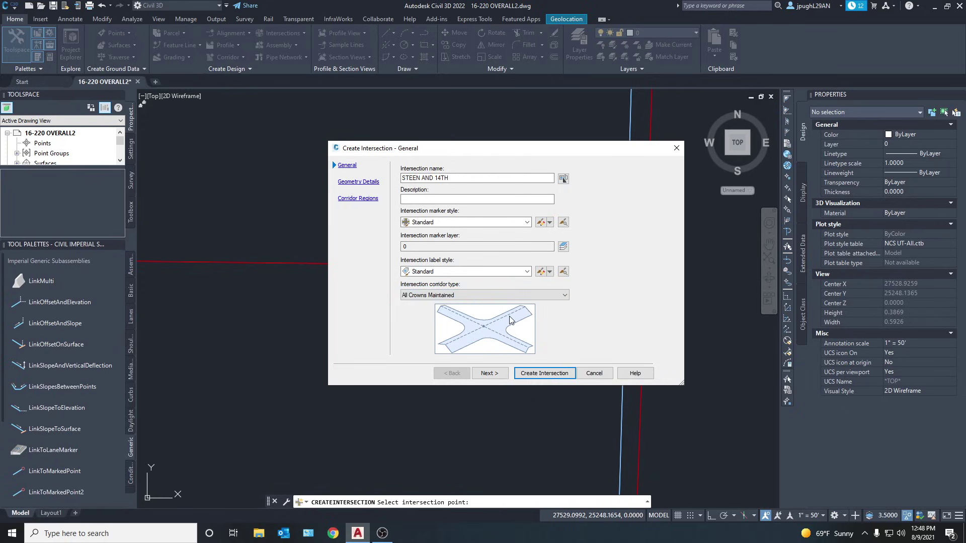
click(480, 297)
click(457, 305)
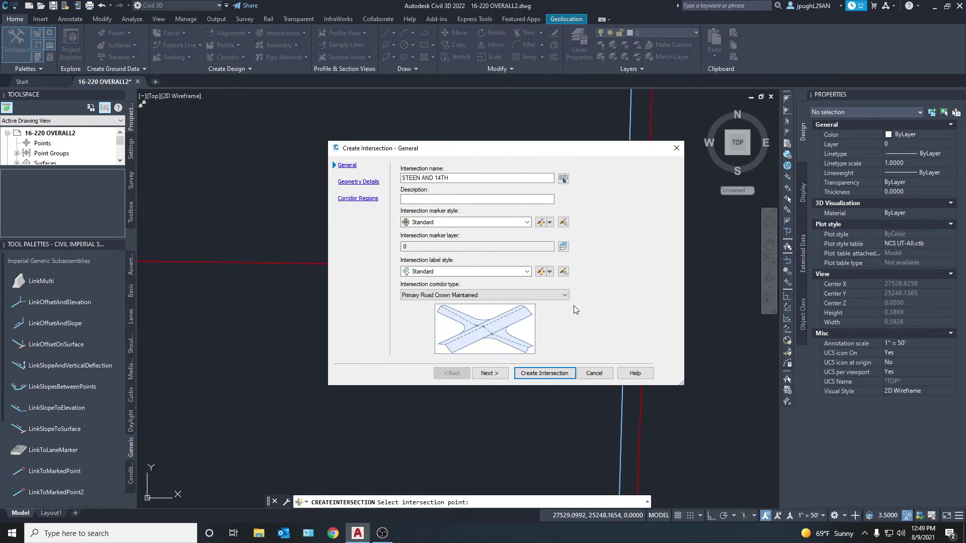
Step: Review and accept the default offset alignment parameters for the primary road STEEN LN and the secondary road KAMIAKIN
click(490, 372)
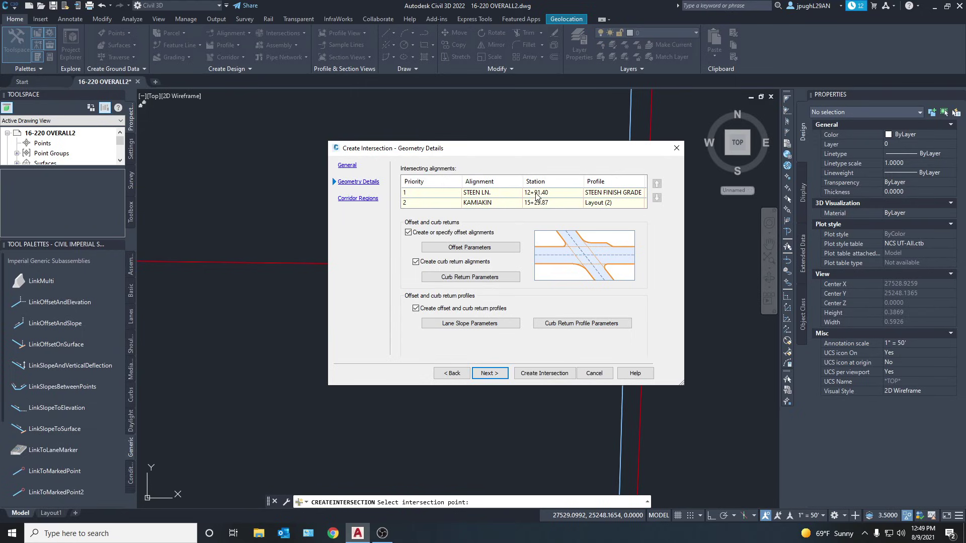
click(456, 247)
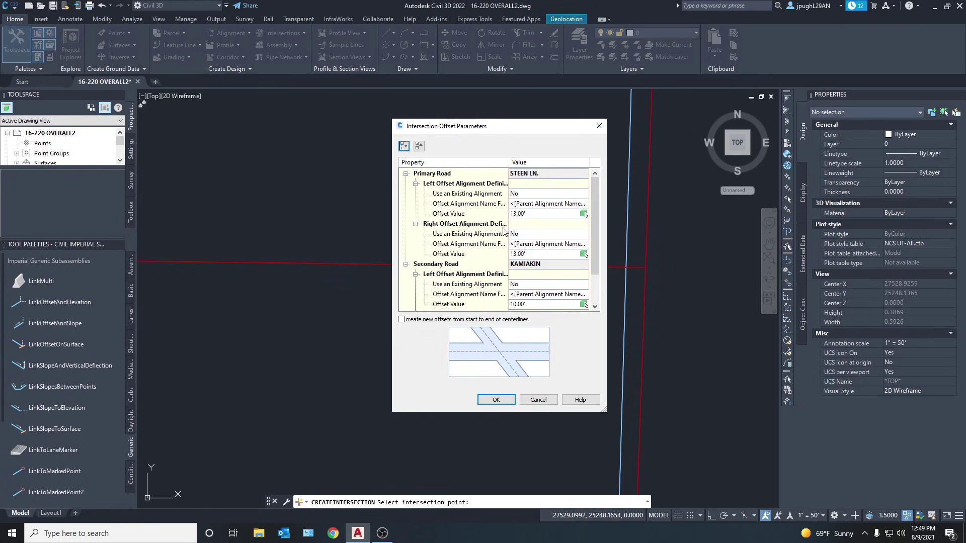
scroll(504, 231, down, 1)
scroll(526, 196, up, 1)
scroll(514, 231, down, 2)
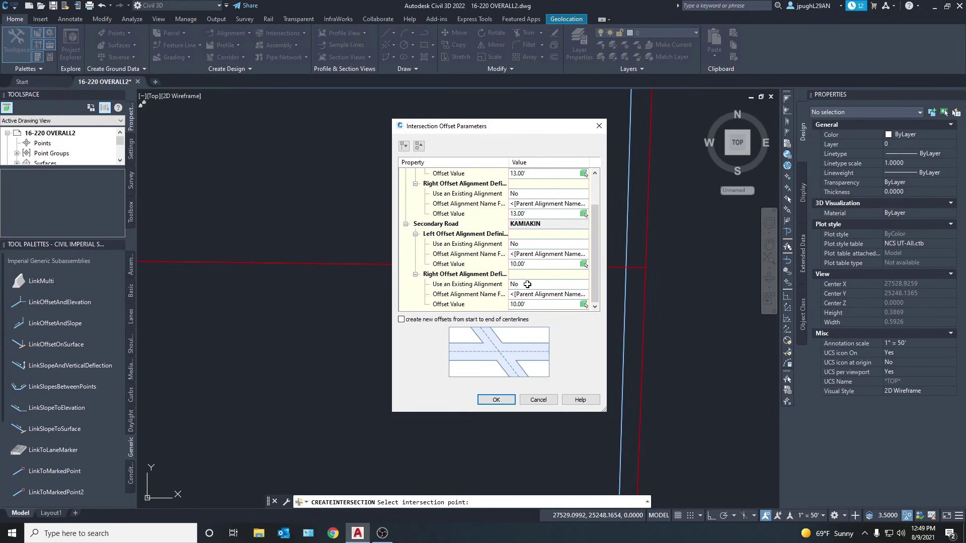
click(496, 399)
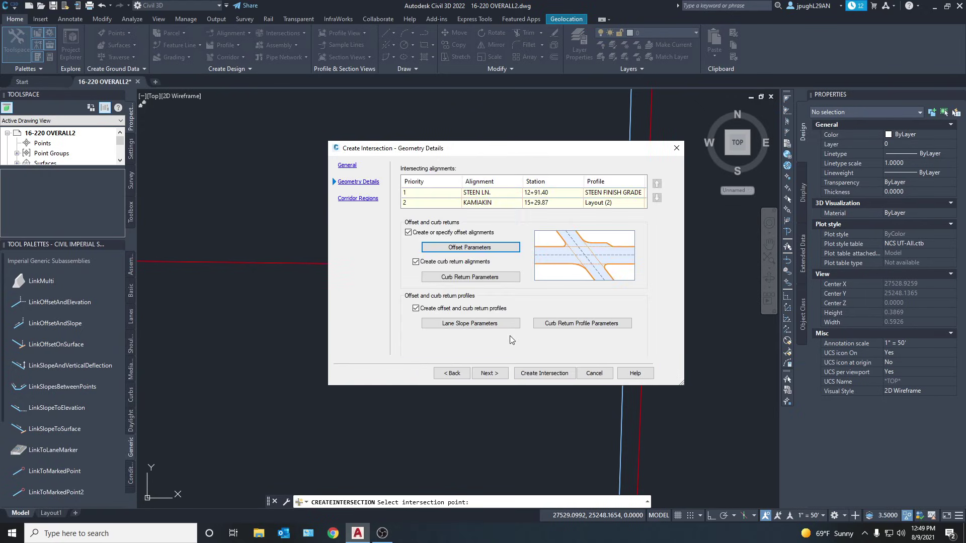
Step: Open the curb return parameters and set the SW quadrant's circular fillet radius to 30 feet
click(450, 277)
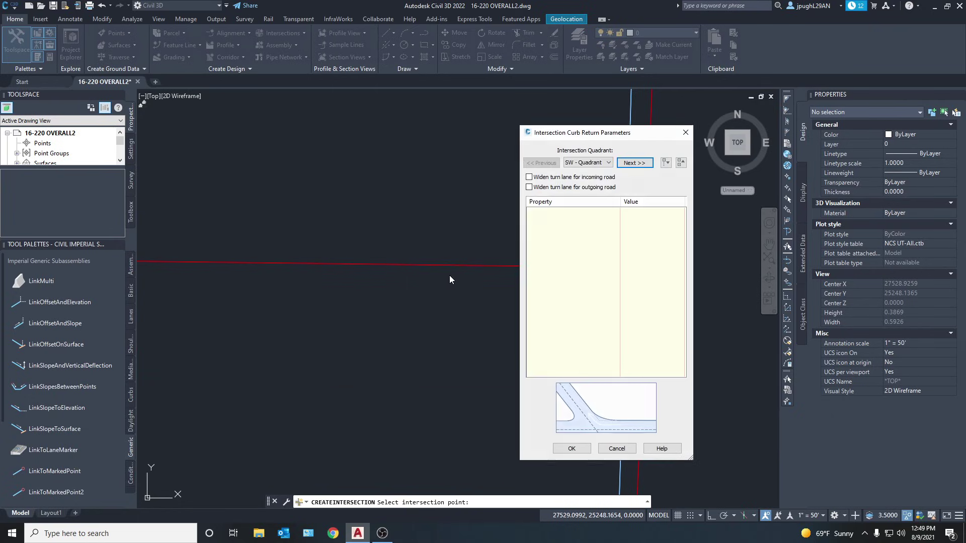
click(632, 163)
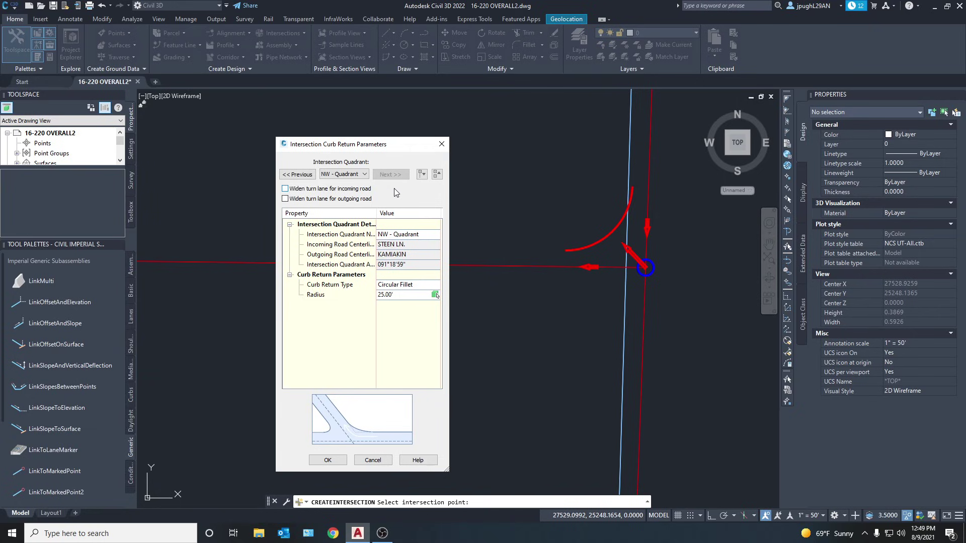
click(296, 174)
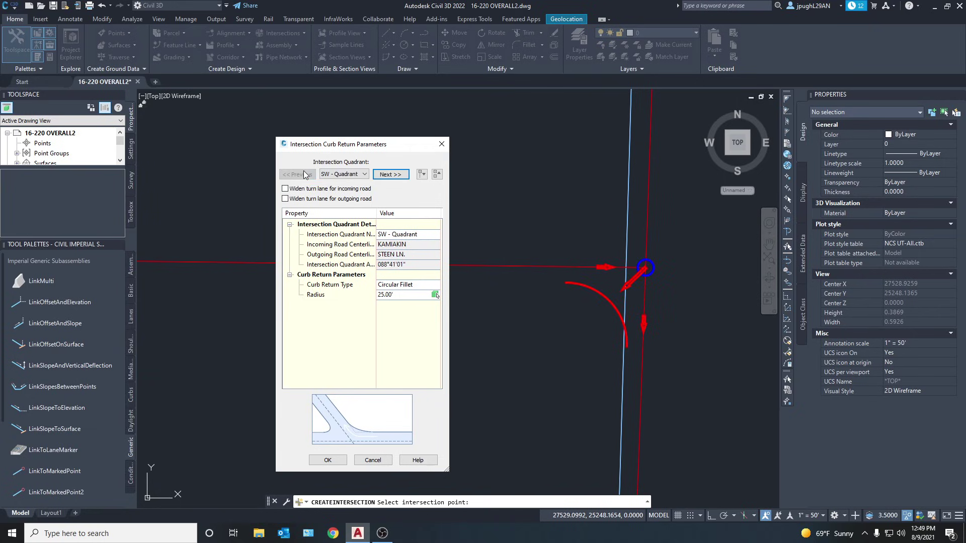
click(396, 295)
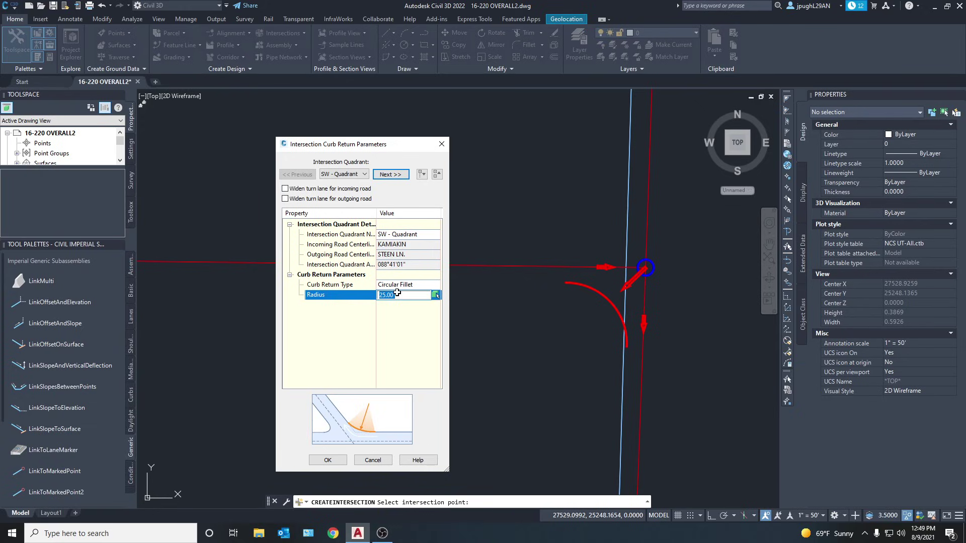
text(30)
key(Return)
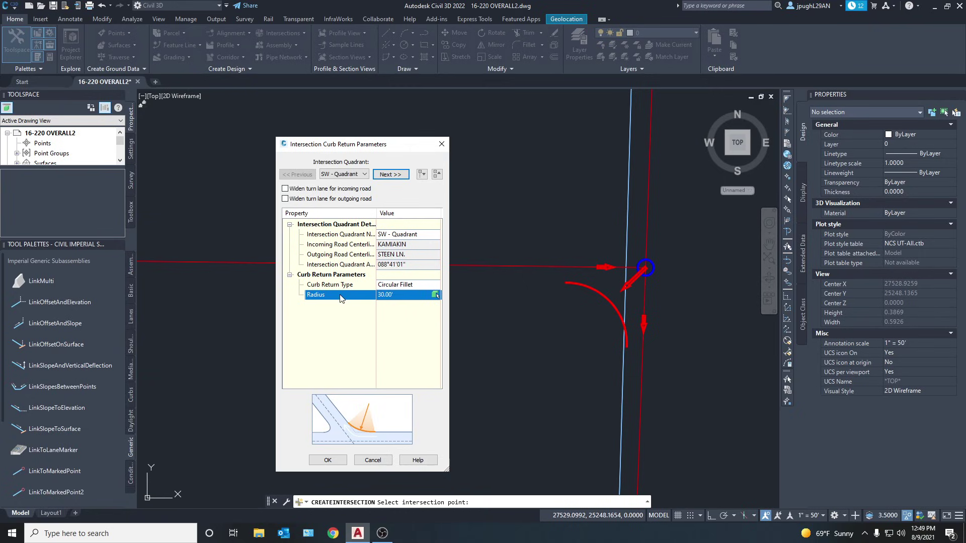
Step: Set the NW quadrant's curb return radius to 30 feet and accept the curb return parameters
click(385, 174)
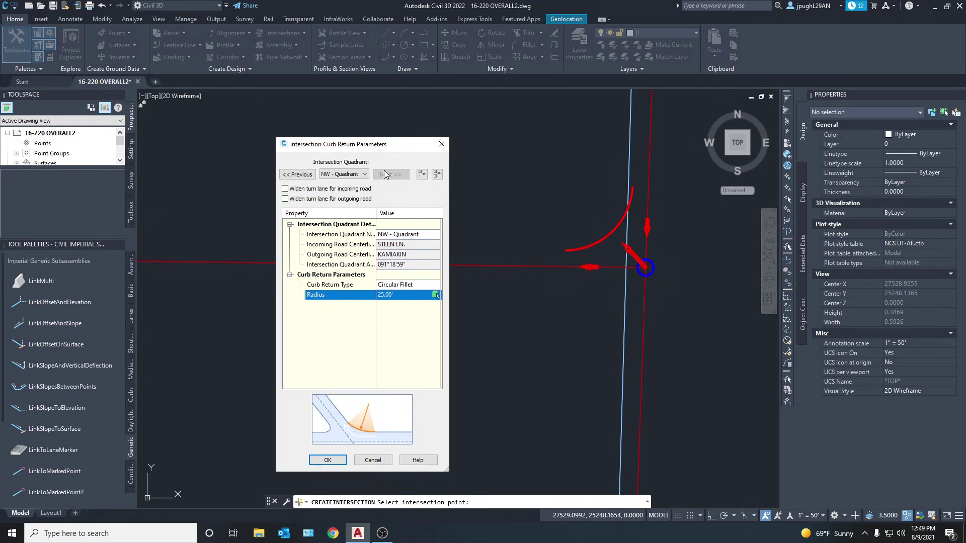
click(385, 295)
text(30)
key(Return)
click(327, 460)
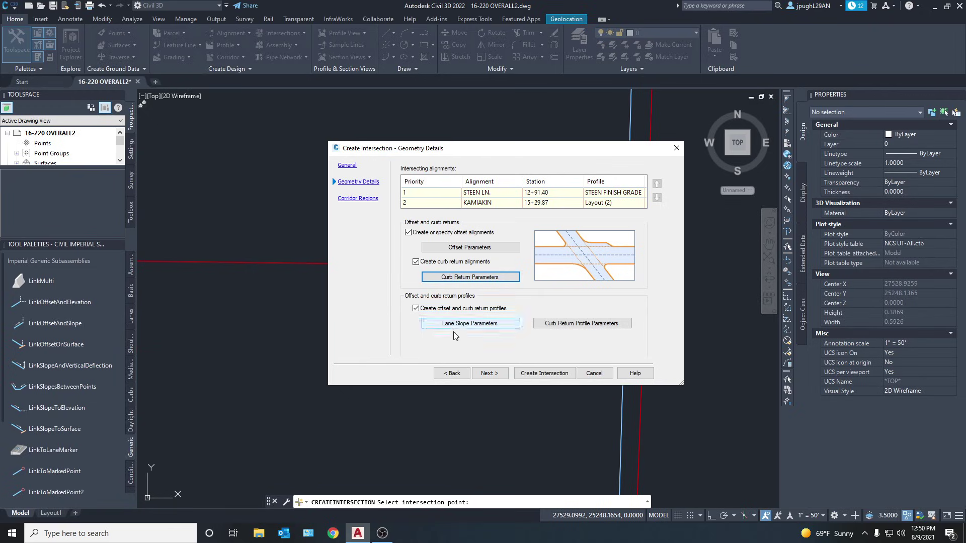
Step: Enable corridor creation in the intersection area and review the assemblies assigned to each corridor region section type
click(481, 373)
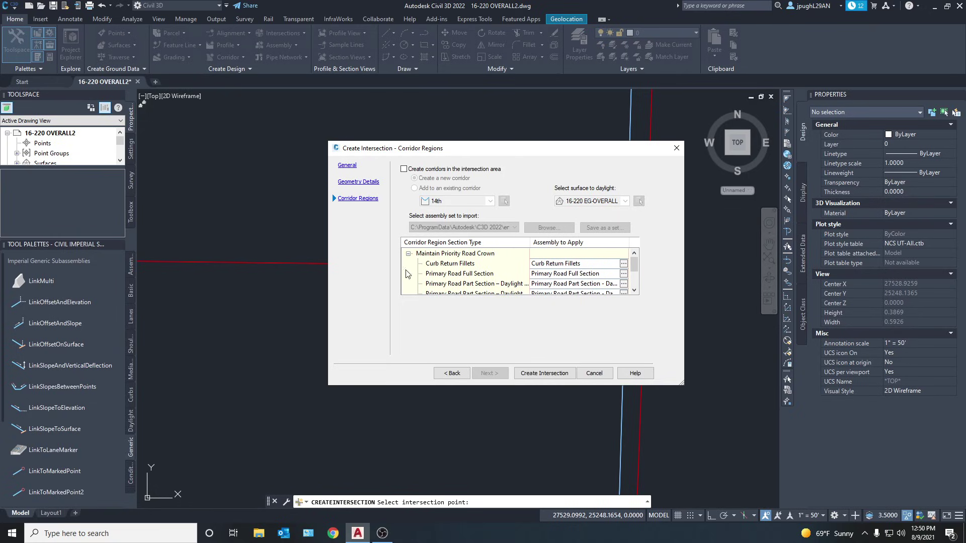
click(403, 169)
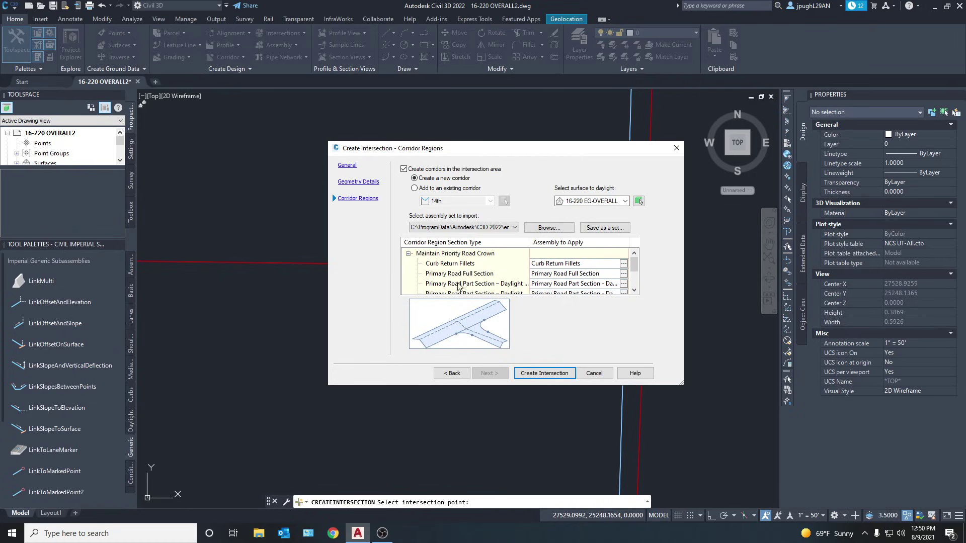
scroll(572, 273, down, 2)
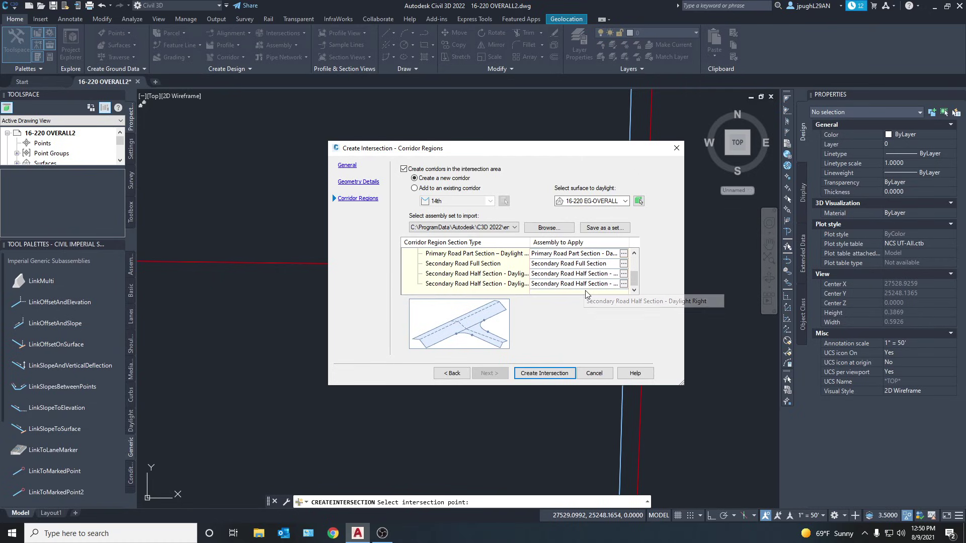
scroll(573, 266, up, 2)
scroll(573, 267, down, 2)
scroll(574, 266, up, 2)
scroll(574, 267, down, 2)
scroll(574, 266, up, 2)
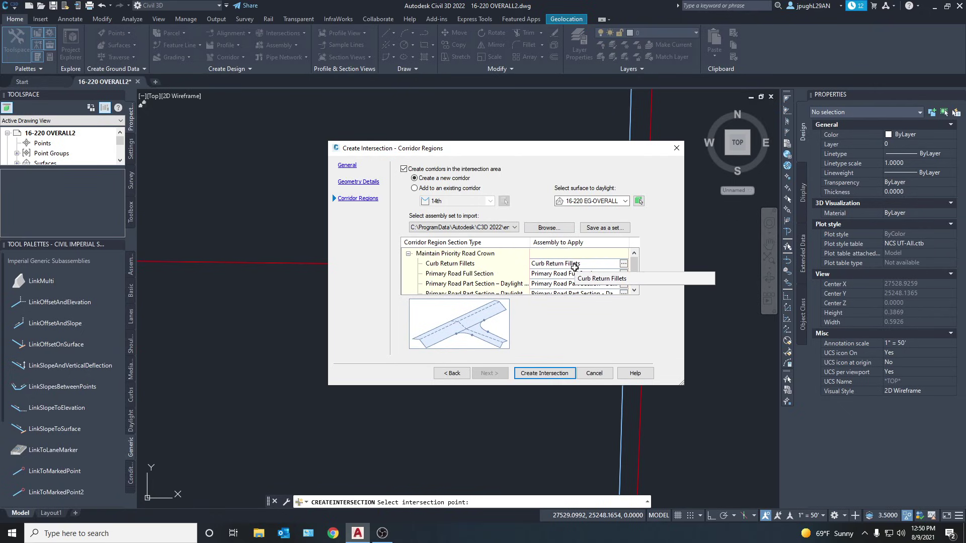
scroll(575, 266, down, 2)
scroll(574, 267, up, 2)
scroll(575, 267, down, 2)
scroll(574, 267, up, 2)
scroll(574, 266, down, 2)
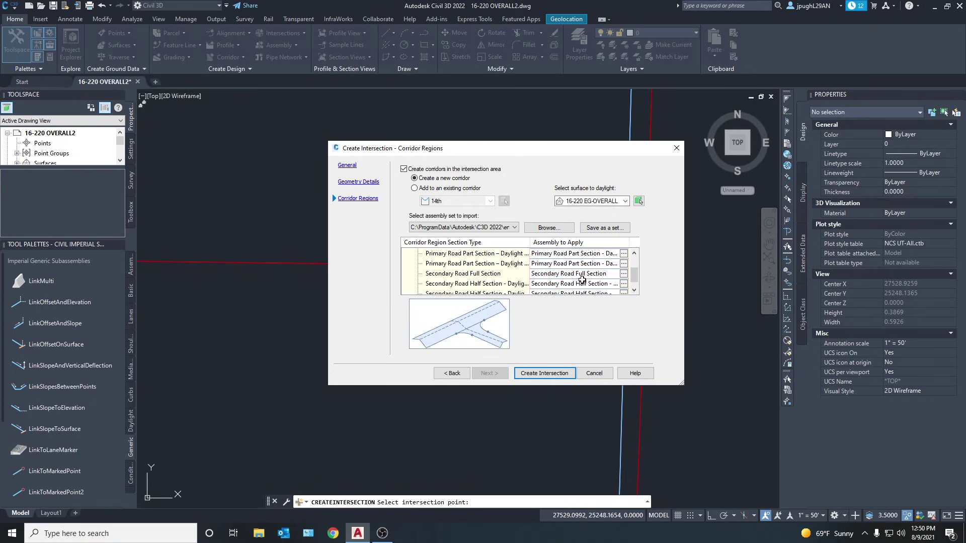
scroll(553, 277, up, 2)
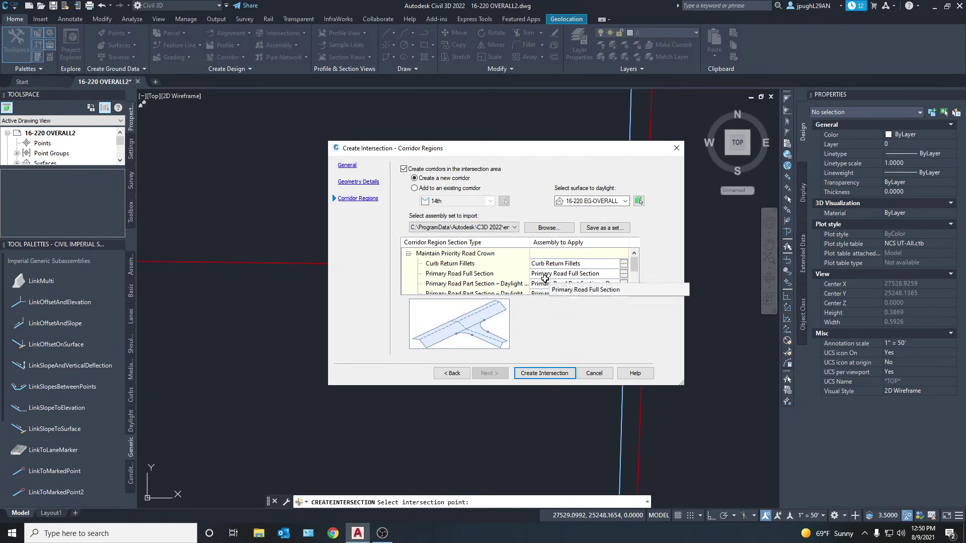
scroll(548, 279, down, 3)
scroll(550, 277, up, 3)
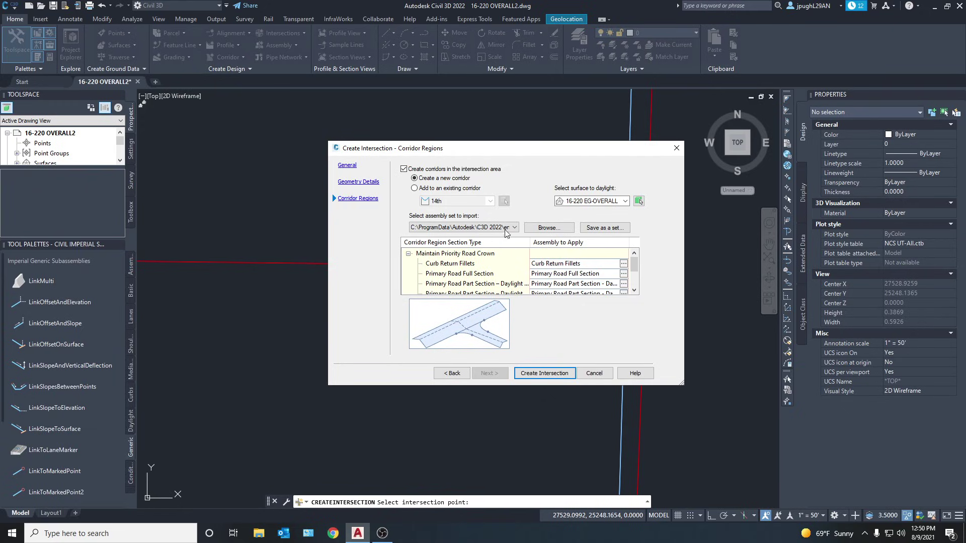
Step: Disable corridor creation in the intersection area and create the STEEN AND 14TH intersection
click(404, 169)
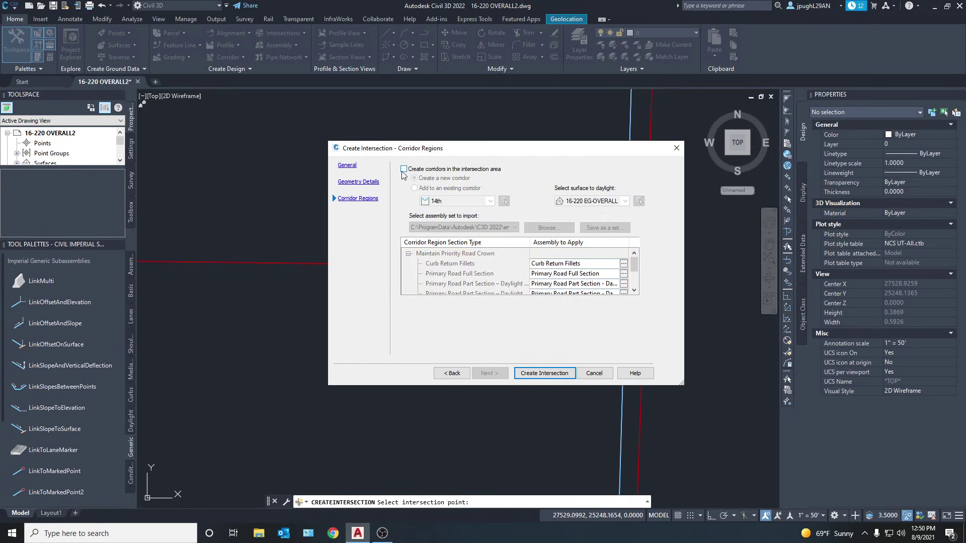
click(545, 373)
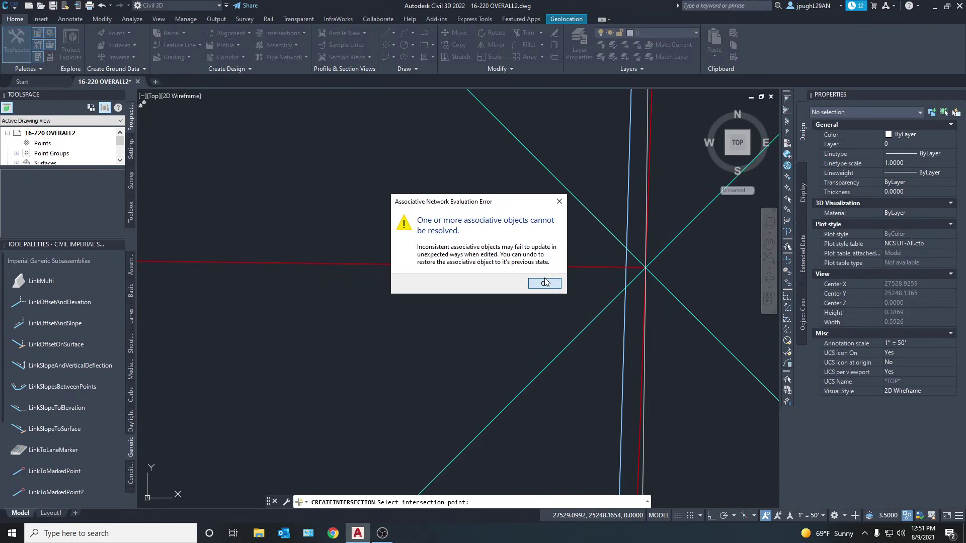
click(542, 284)
Step: Erase the overlapping geometry point labels of the offset alignments around the new intersection
scroll(533, 292, down, 15)
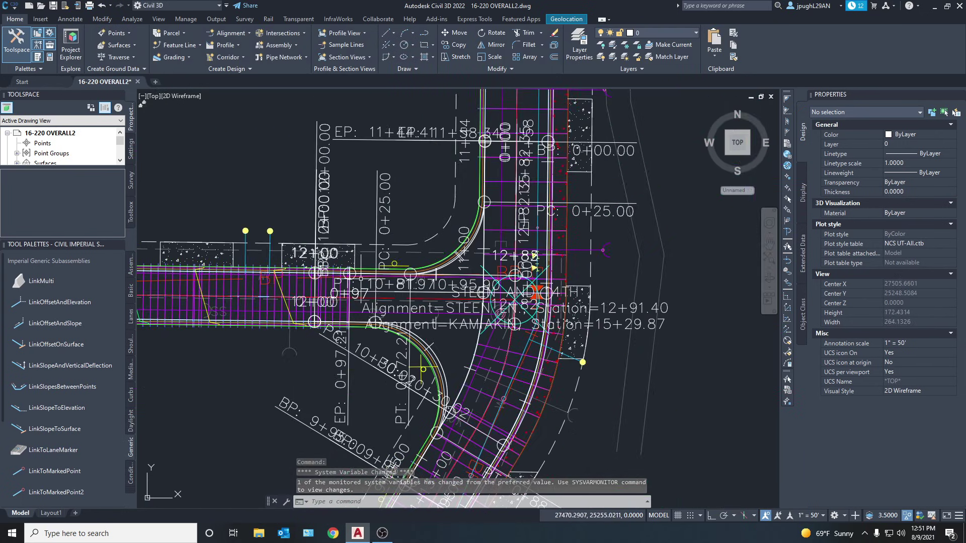
scroll(354, 241, down, 2)
mouse_move(379, 191)
mouse_down()
mouse_move(372, 153)
mouse_move(332, 166)
mouse_move(347, 229)
mouse_move(388, 195)
mouse_up()
key(Delete)
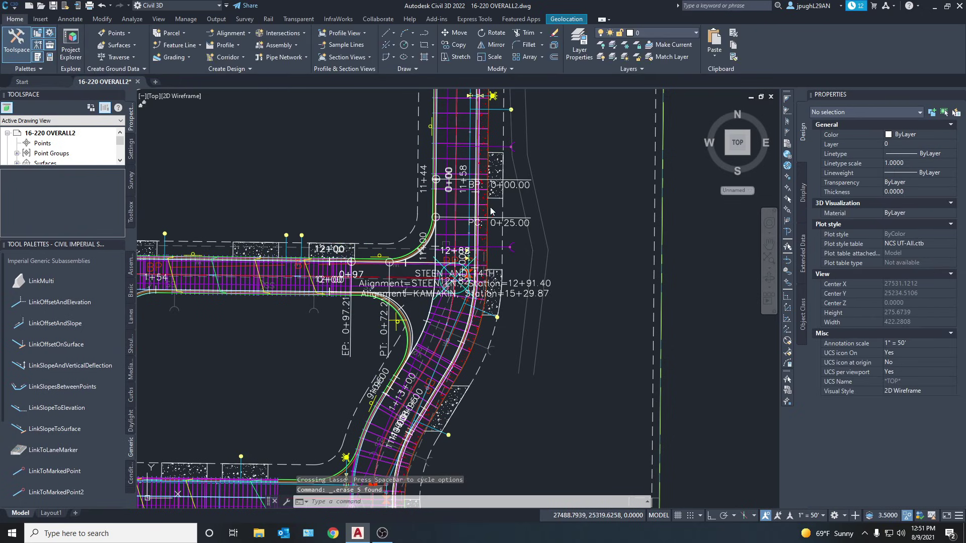
Step: Erase the STEEN AND 14TH intersection location label
scroll(509, 274, up, 4)
click(505, 324)
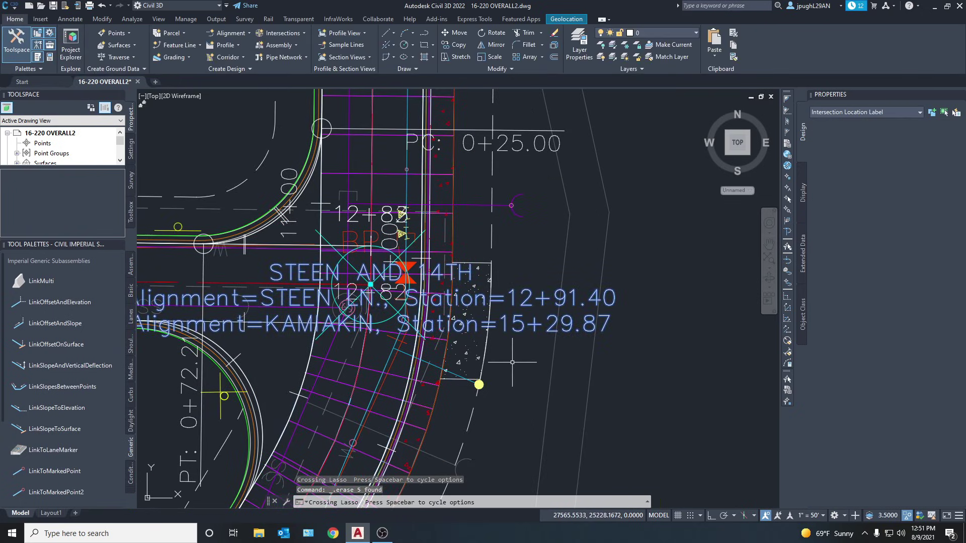
key(Delete)
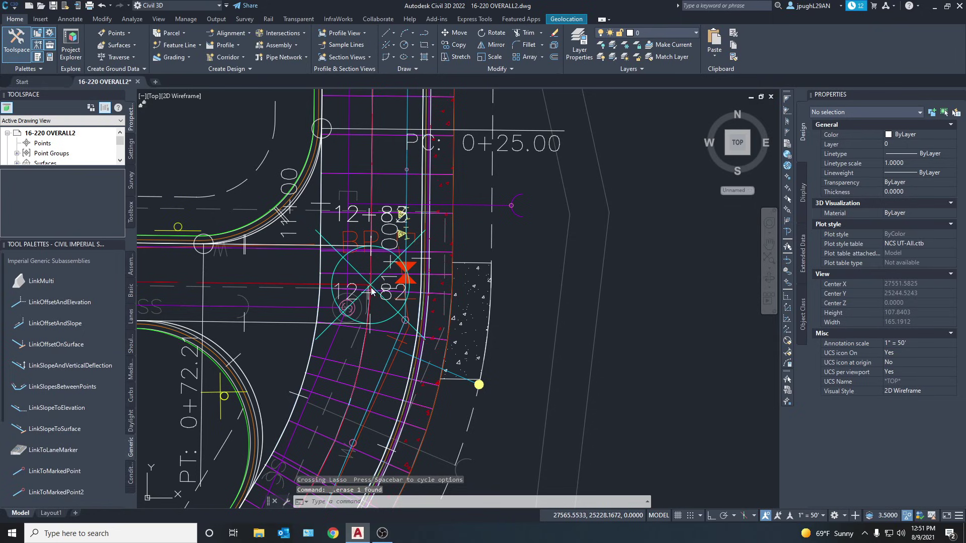
Step: Erase the remaining geometry point labels of the curb return alignments, such as BP 0+00.00 and PC 0+25.00
scroll(392, 231, down, 2)
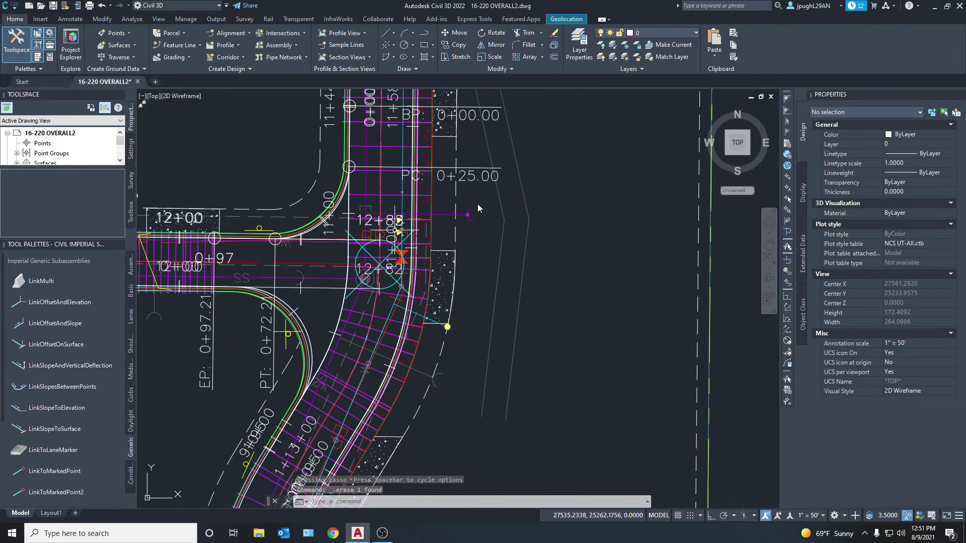
middle_drag(479, 158, 487, 220)
mouse_move(478, 164)
mouse_down()
mouse_move(506, 252)
mouse_move(495, 171)
mouse_move(478, 166)
mouse_move(491, 232)
mouse_move(480, 144)
mouse_move(486, 244)
mouse_up()
key(Delete)
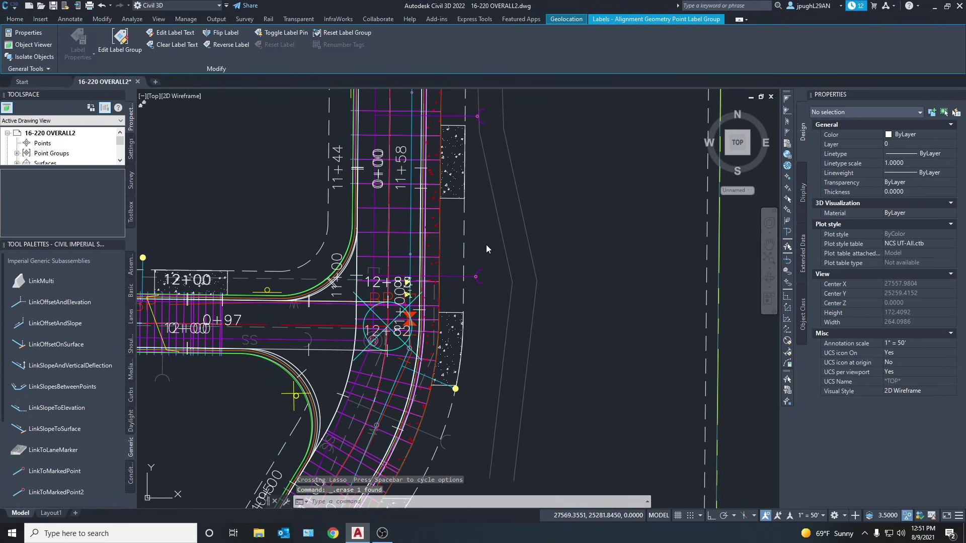
scroll(397, 347, up, 4)
middle_drag(328, 291, 532, 320)
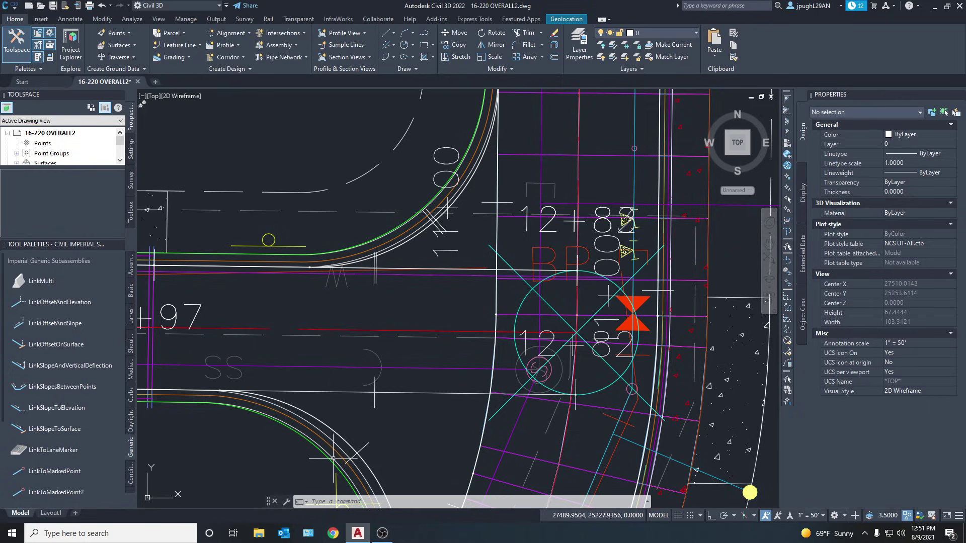
scroll(347, 424, down, 4)
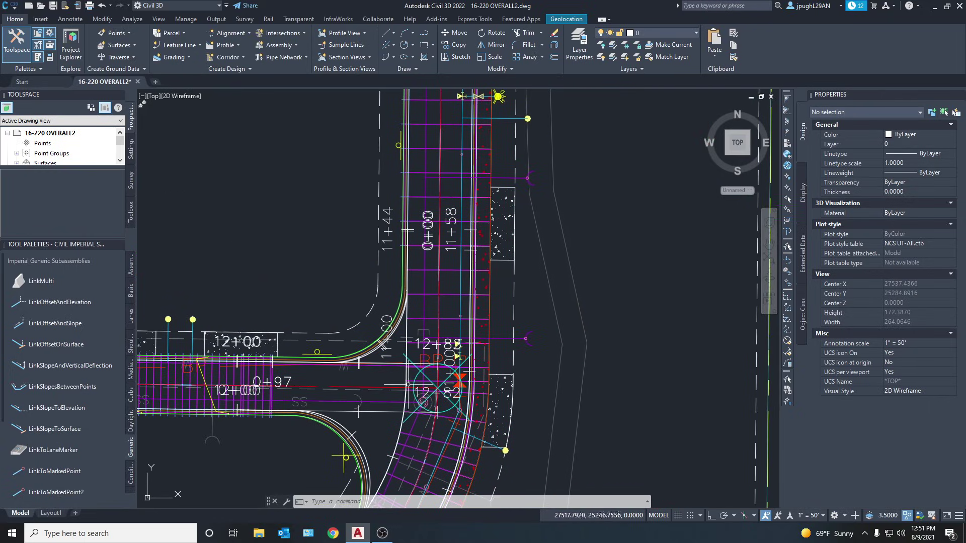
scroll(410, 388, up, 6)
scroll(277, 282, down, 6)
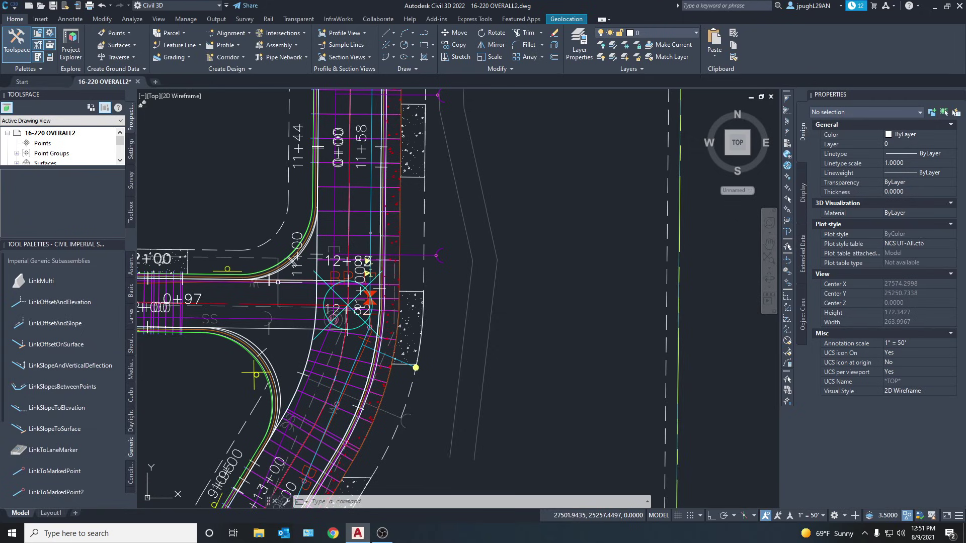
middle_drag(280, 282, 330, 297)
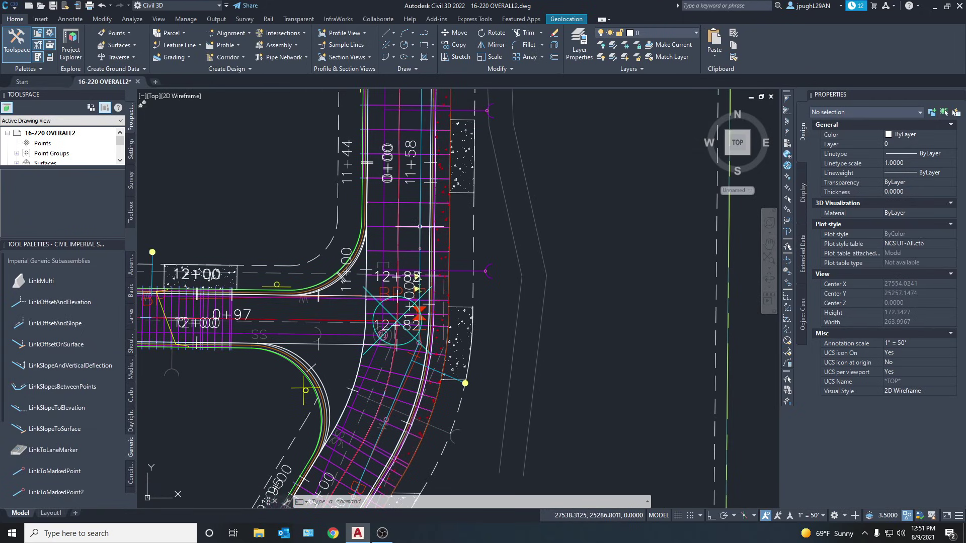
Step: Add a baseline to the STEEN LN corridor using the STEEN AND 14TH - NW - Quadrant alignment and its profile
click(412, 203)
middle_drag(412, 315, 414, 251)
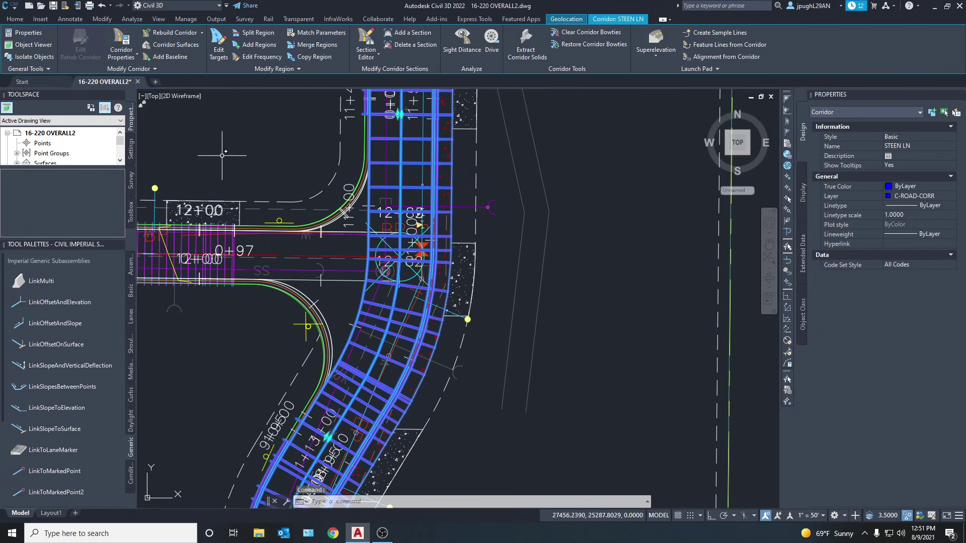
click(160, 57)
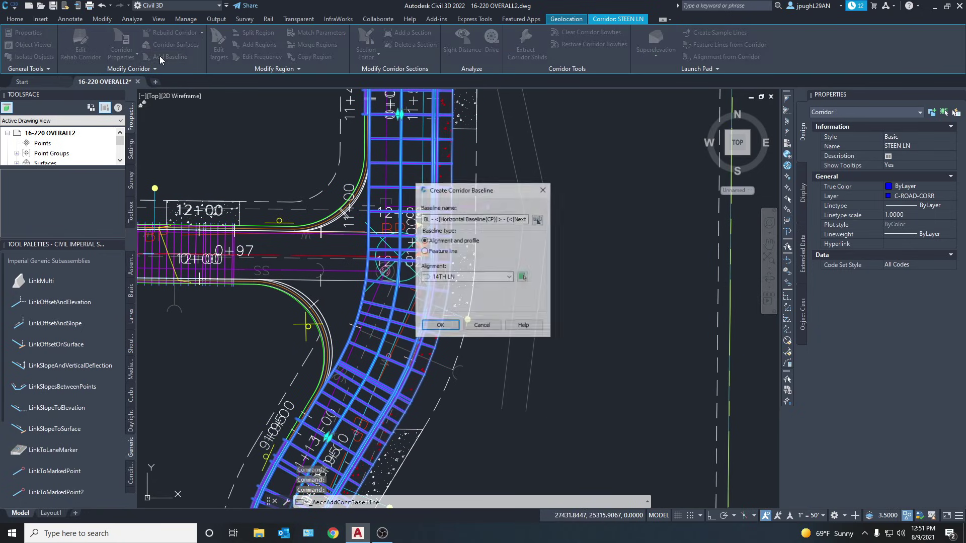
click(473, 277)
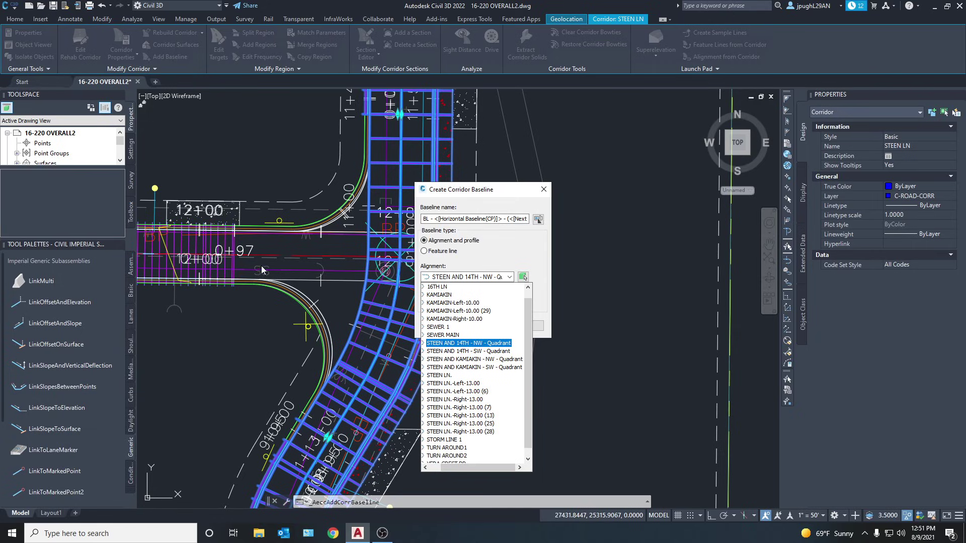
click(458, 344)
click(440, 326)
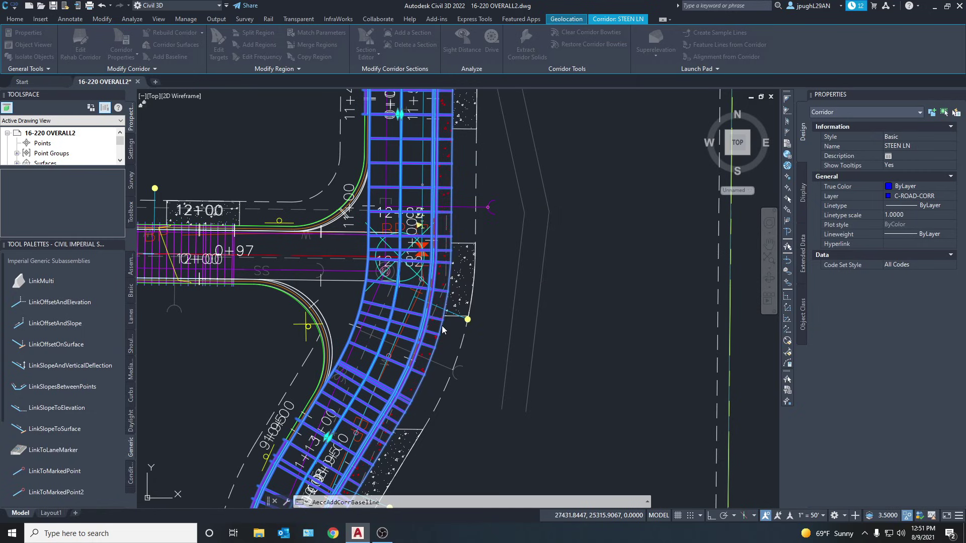
click(448, 293)
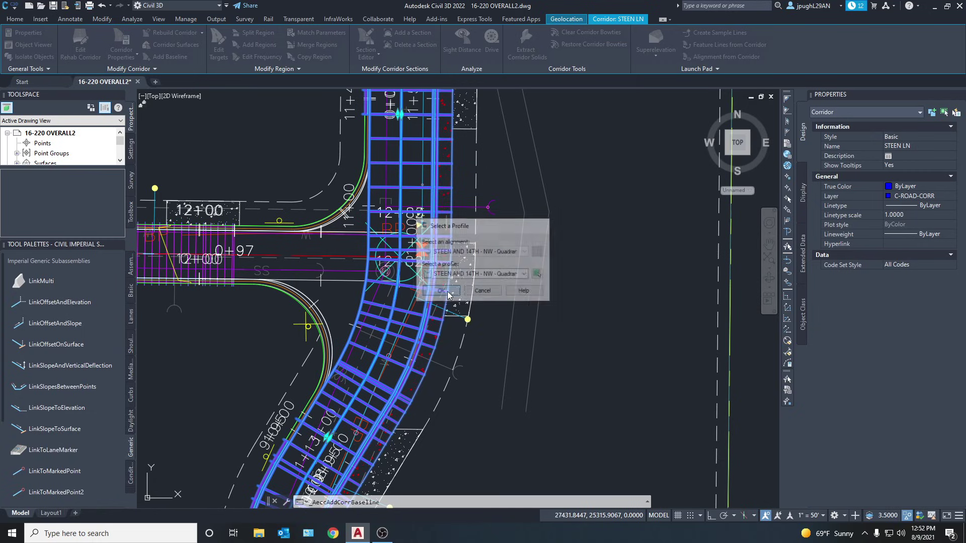
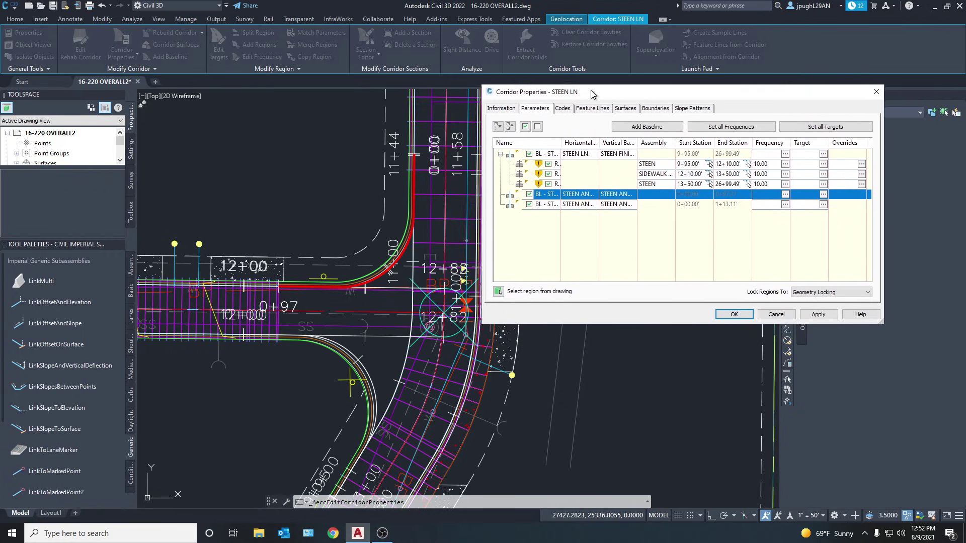
Step: Check which curb return each new baseline follows and review the alignment assigned to the first one
click(540, 206)
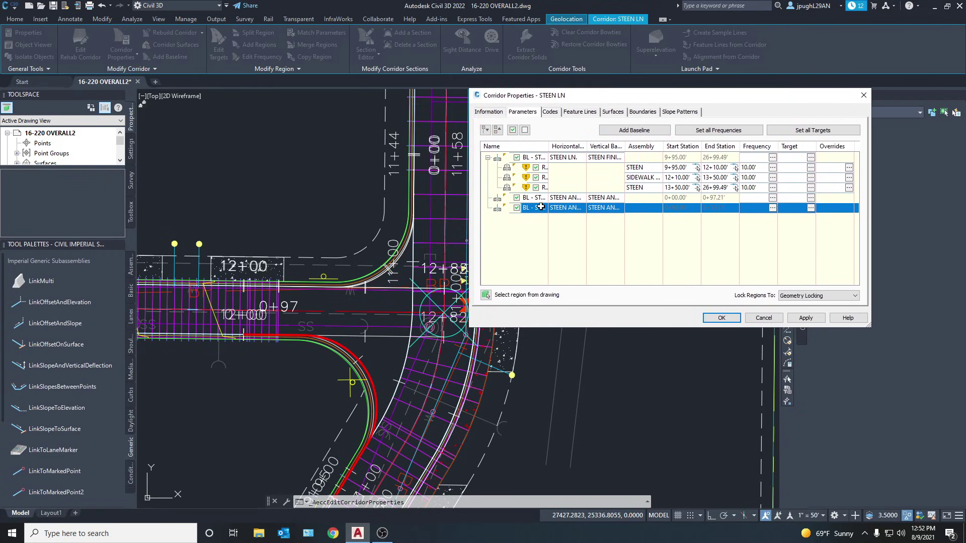
drag(591, 101, 537, 95)
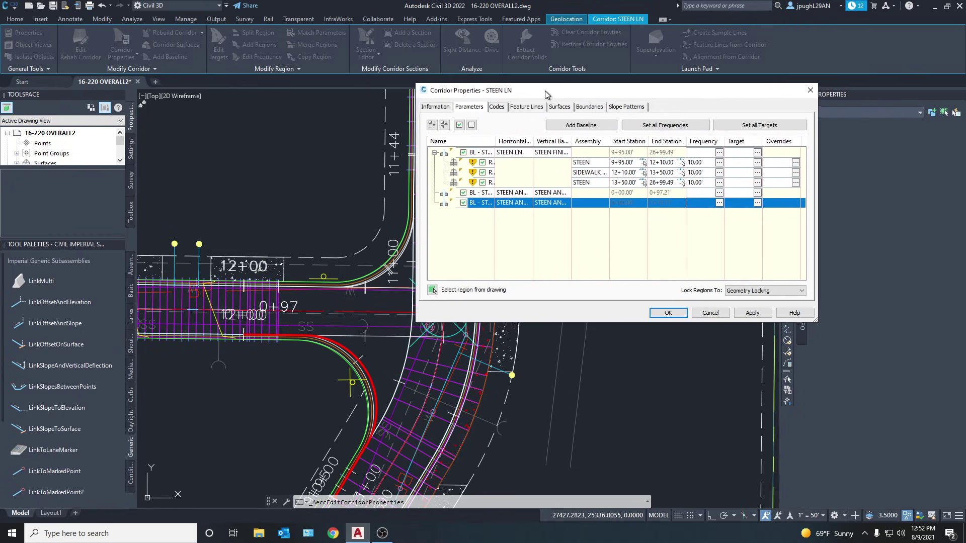
click(497, 191)
click(497, 191)
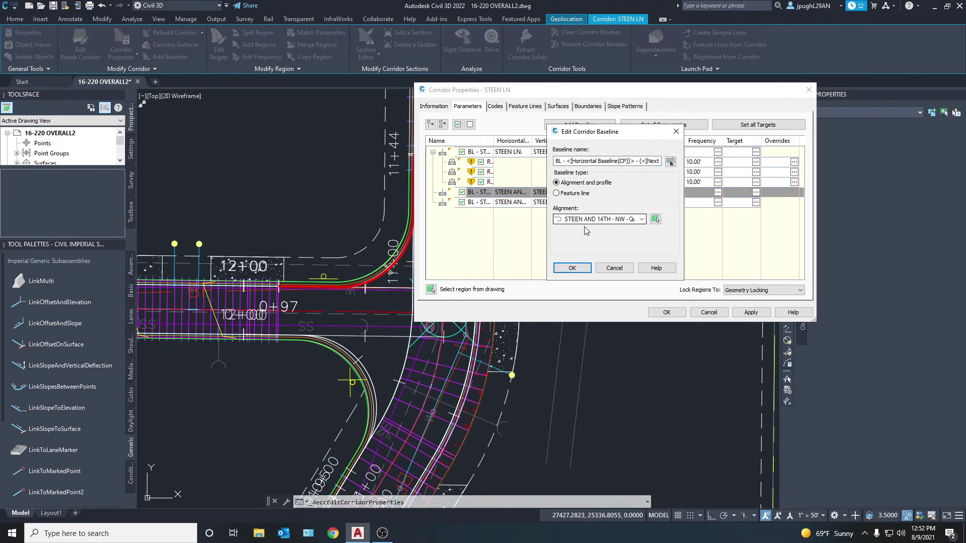
click(564, 270)
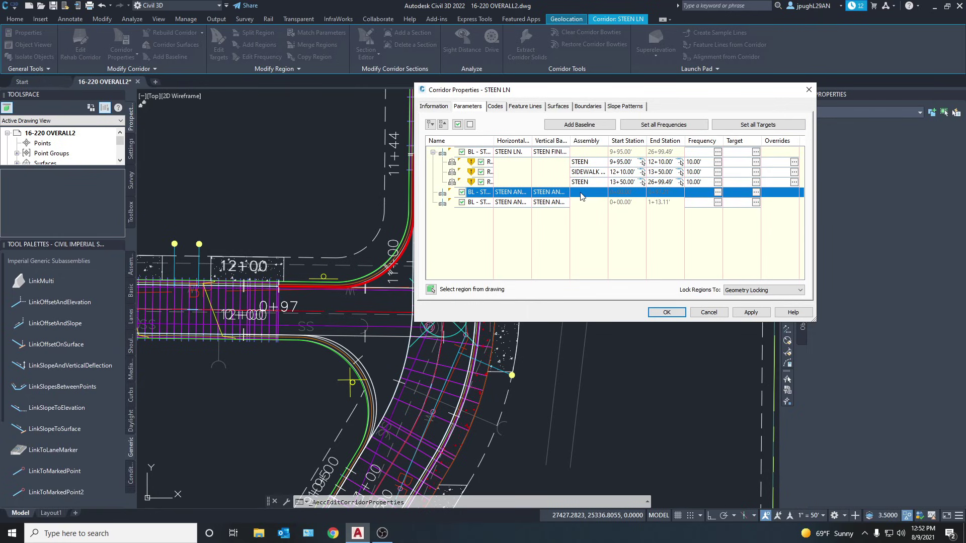
Step: Add a region using the CURB RETURN assembly to the STEEN AND 14TH - NW - Quadrant baseline
right_click(582, 196)
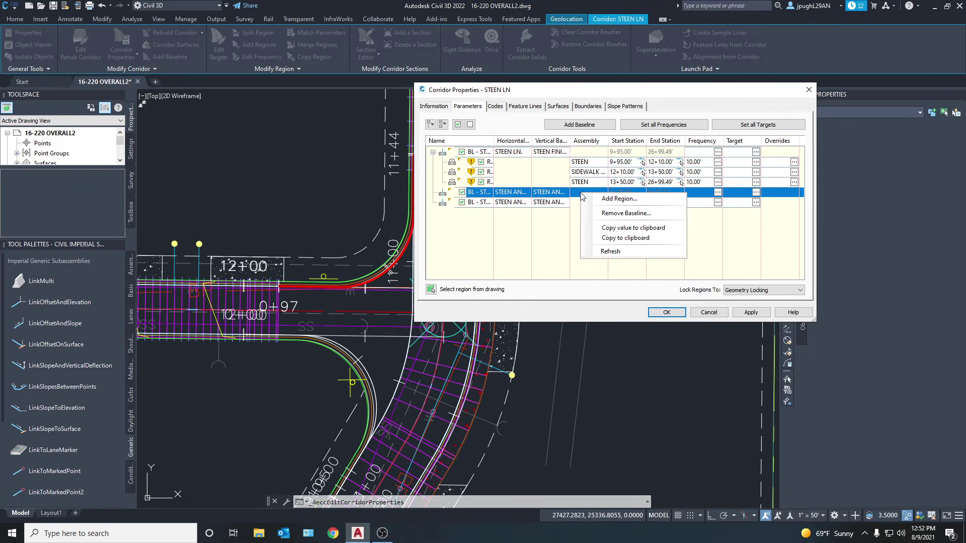
click(613, 198)
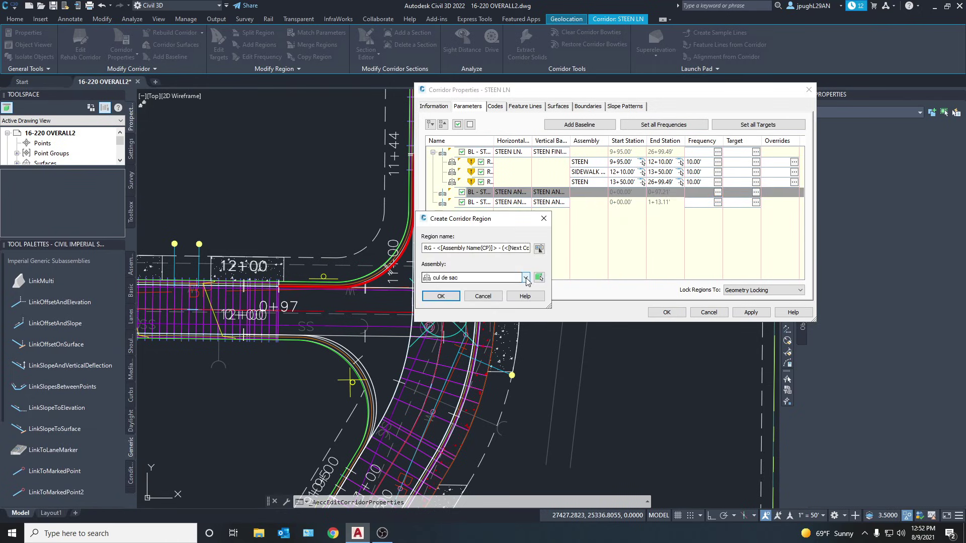
click(525, 277)
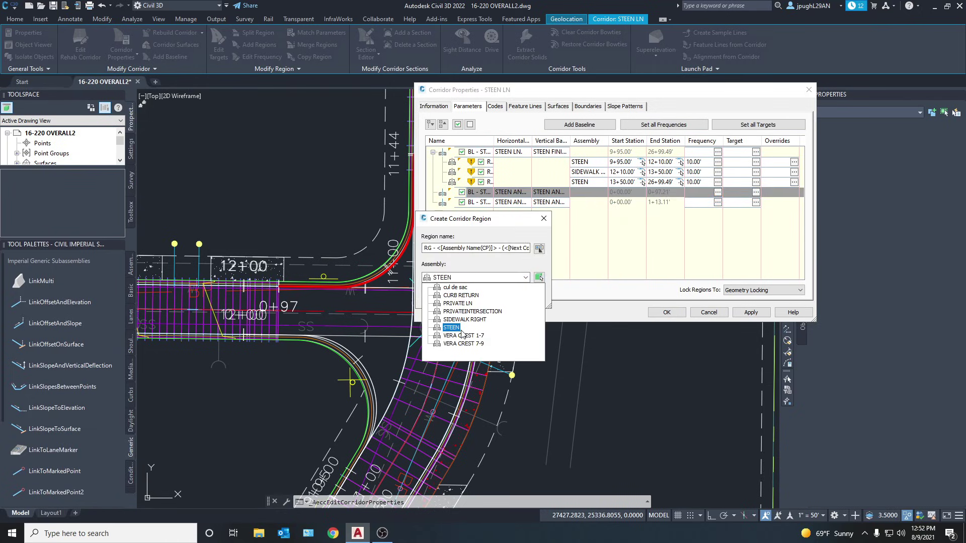
click(454, 296)
click(441, 297)
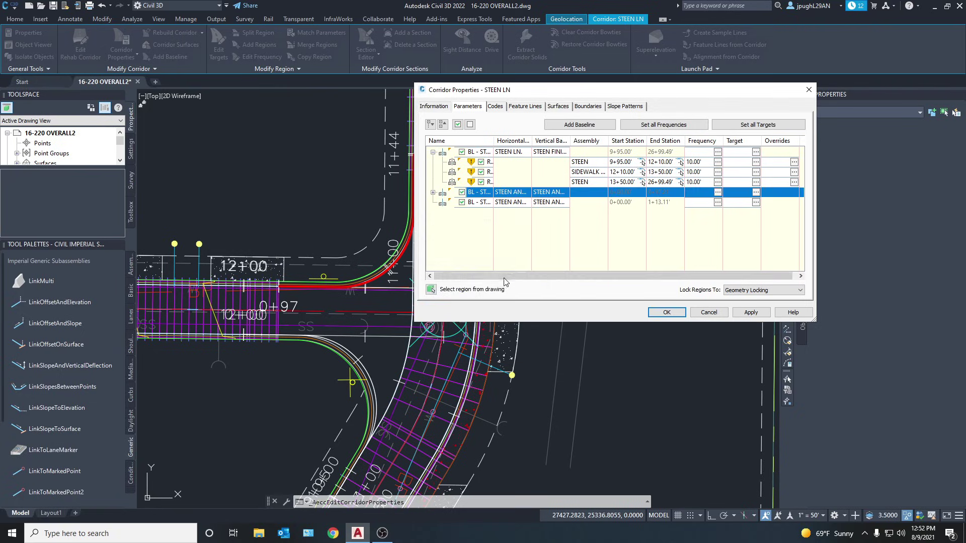
Step: Add a region using the CURB RETURN assembly to the SW curb return baseline
click(582, 207)
right_click(581, 208)
click(618, 211)
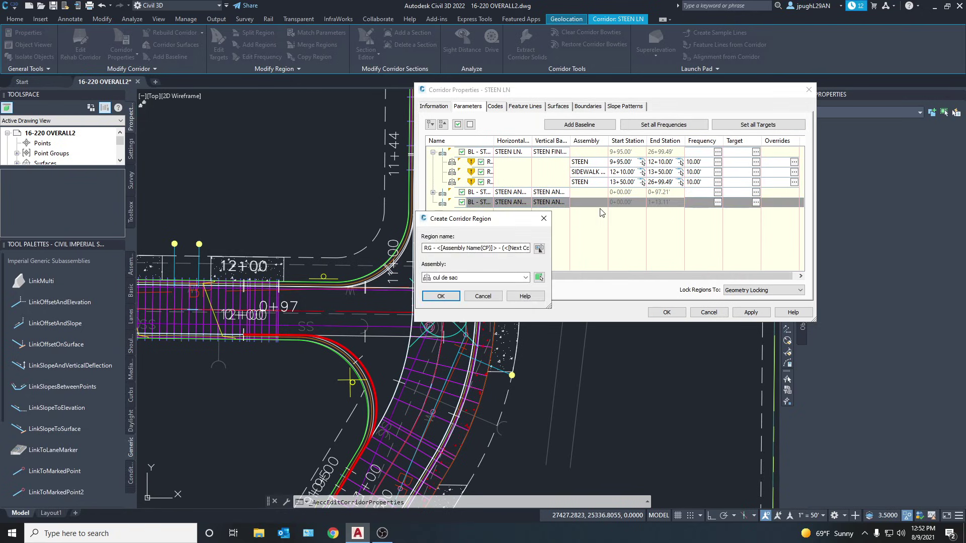
click(461, 277)
click(460, 296)
click(442, 297)
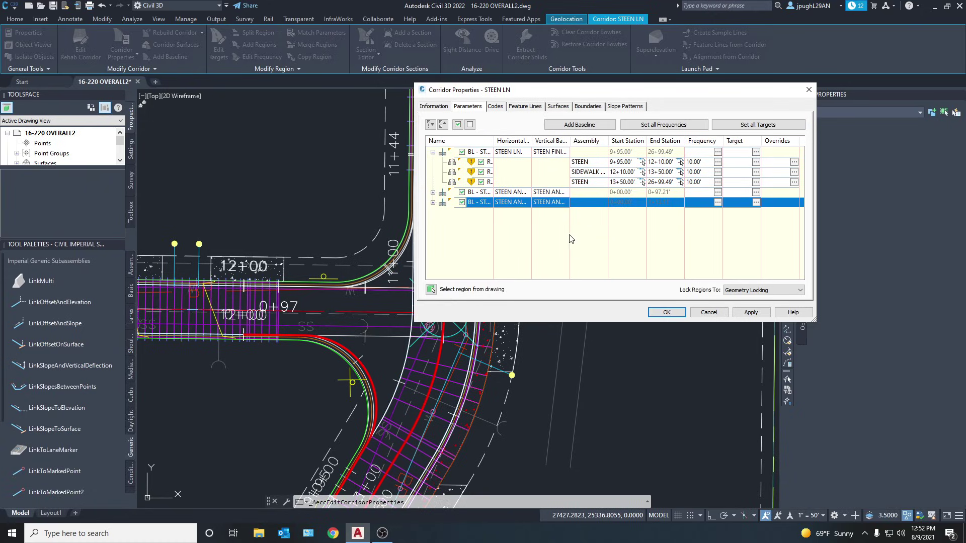
Step: Set the NW curb return region's assembly frequency to 2' along tangents and a 2' curve increment
drag(583, 95, 502, 94)
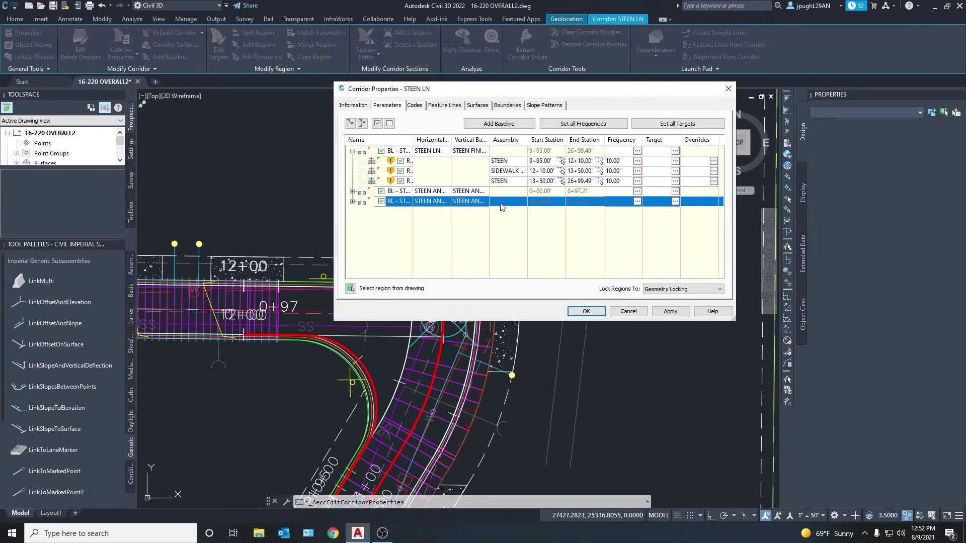
click(352, 191)
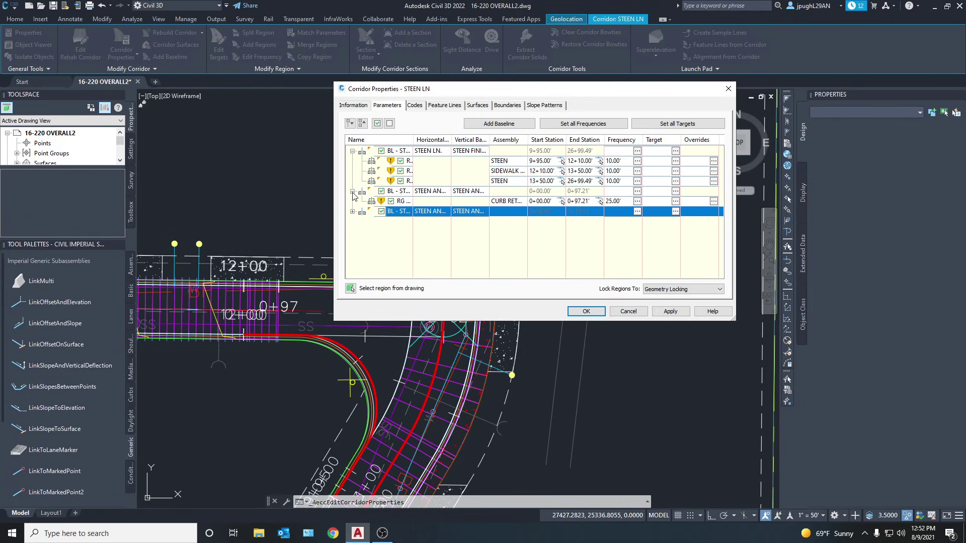
click(353, 212)
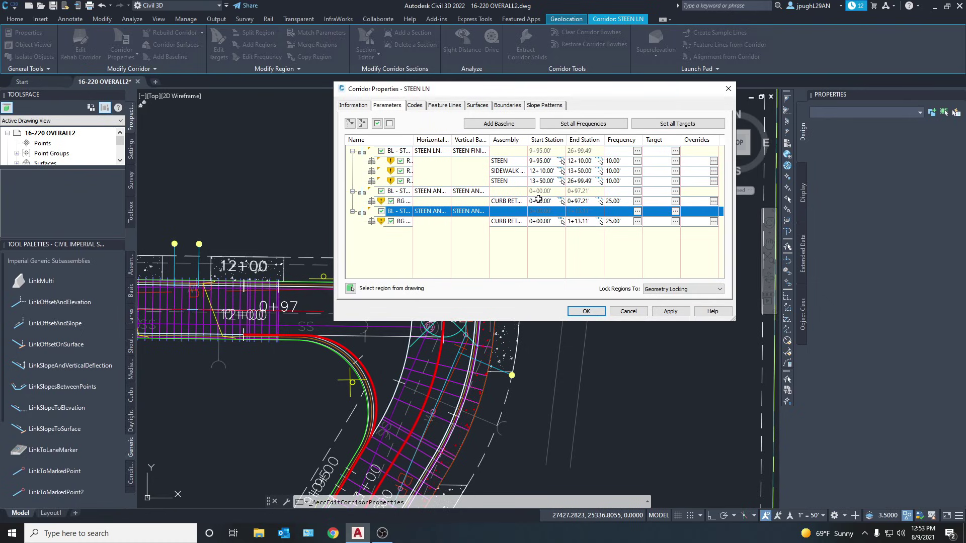
click(637, 202)
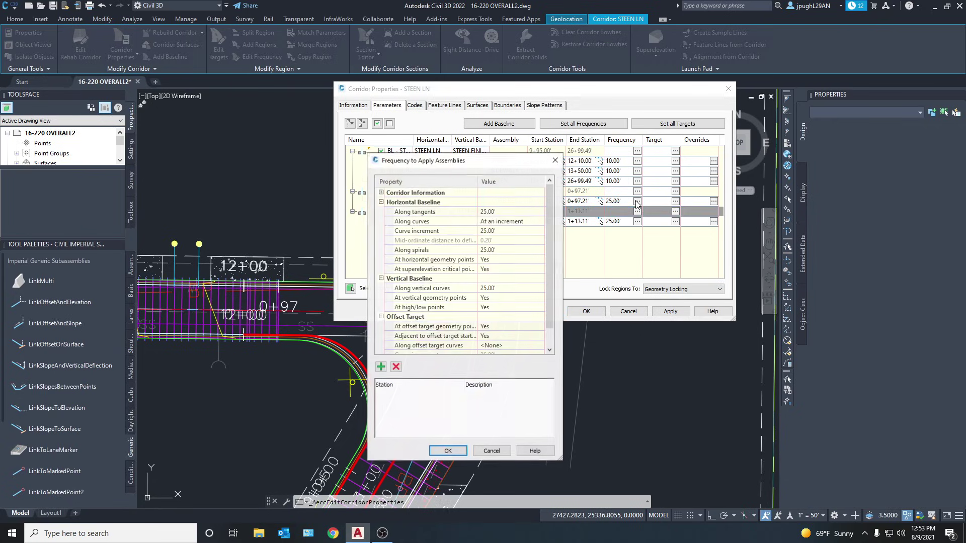
click(493, 211)
text(2)
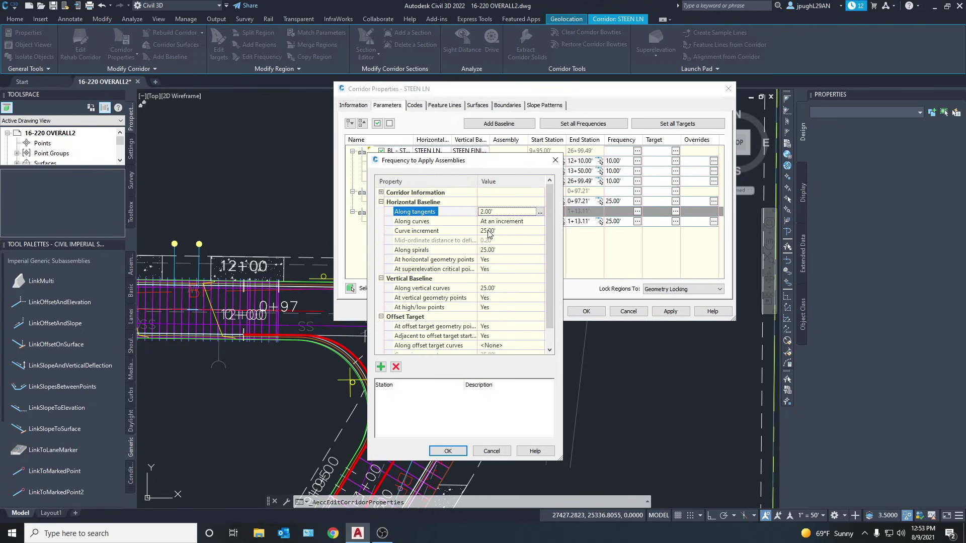
click(488, 231)
text(2)
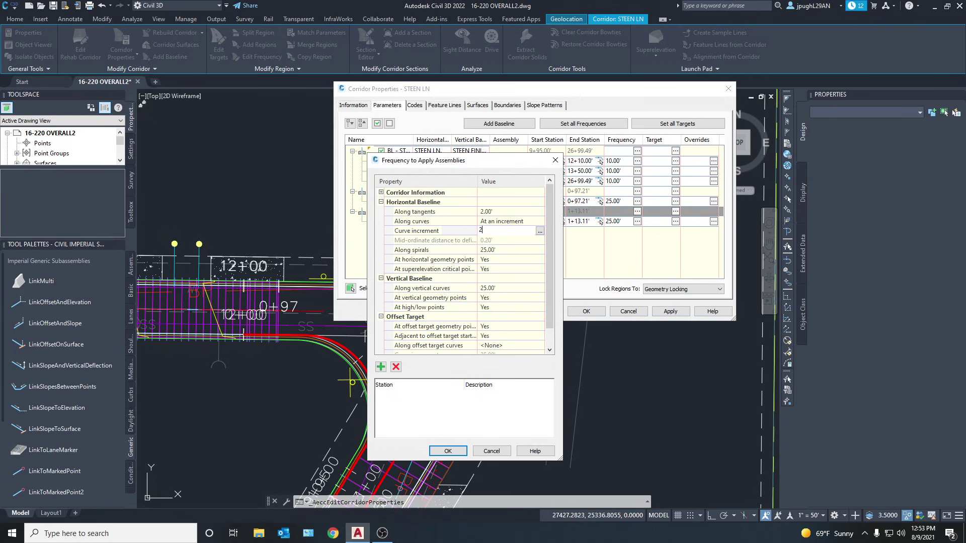
key(Return)
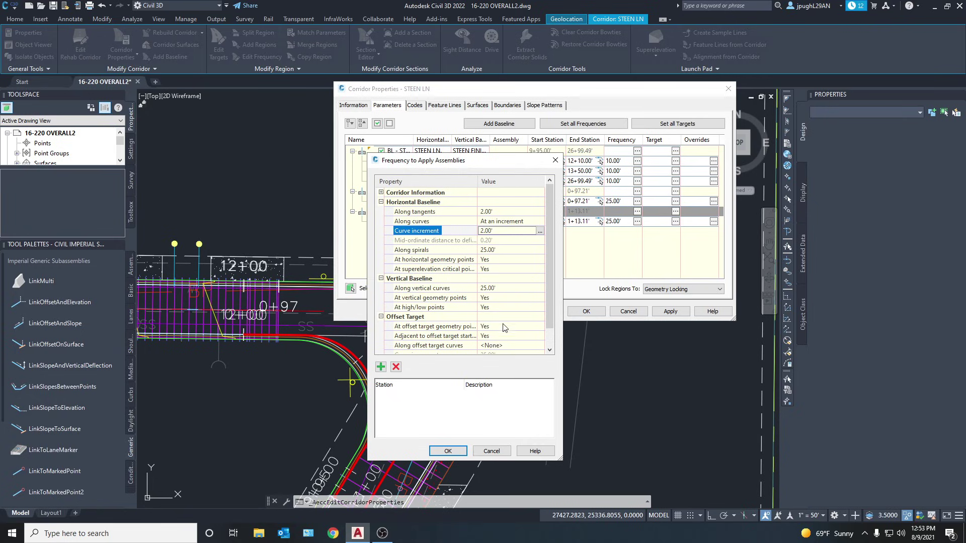
click(445, 451)
Step: Set the SW curb return region's assembly frequency to 2' along tangents and a 2' curve increment
click(637, 222)
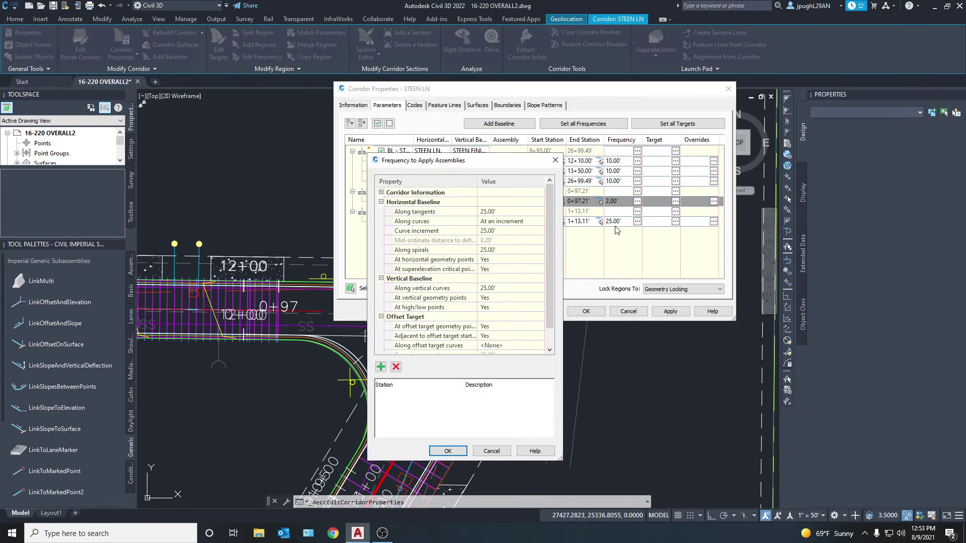
click(503, 210)
text(2)
click(495, 229)
text(2)
key(Return)
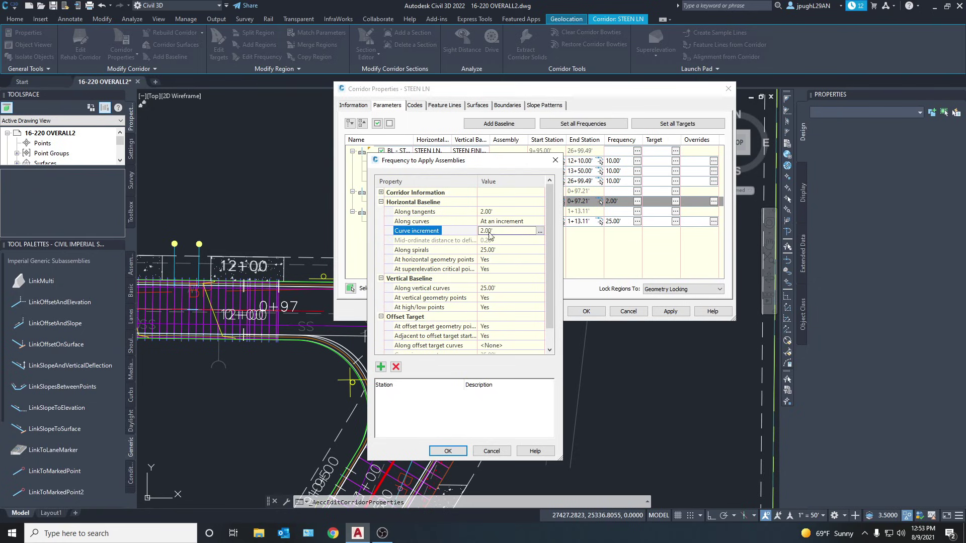
click(443, 451)
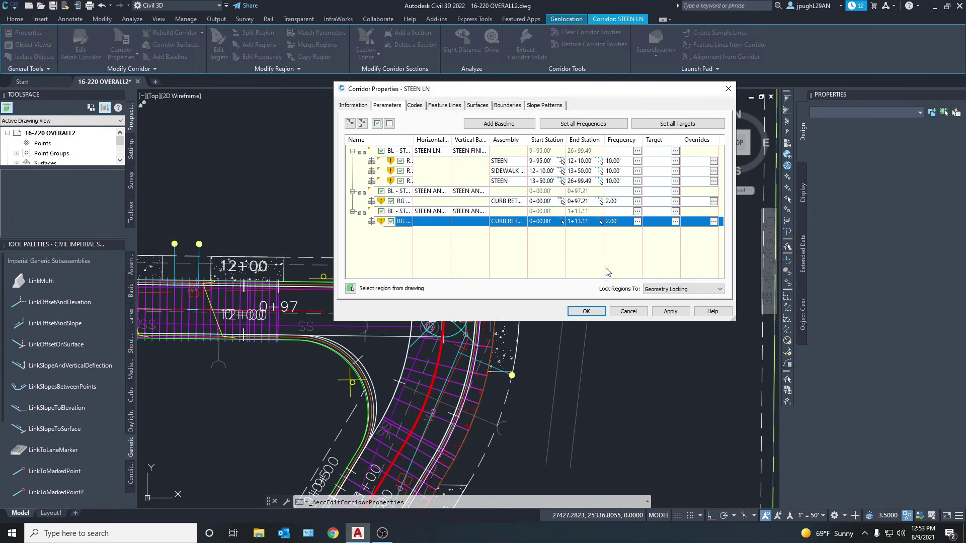
click(675, 201)
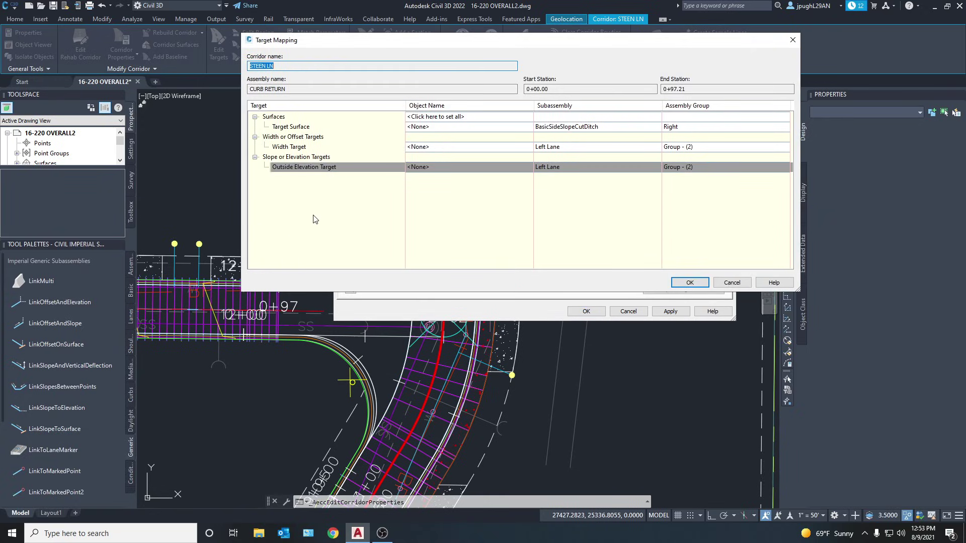
click(424, 128)
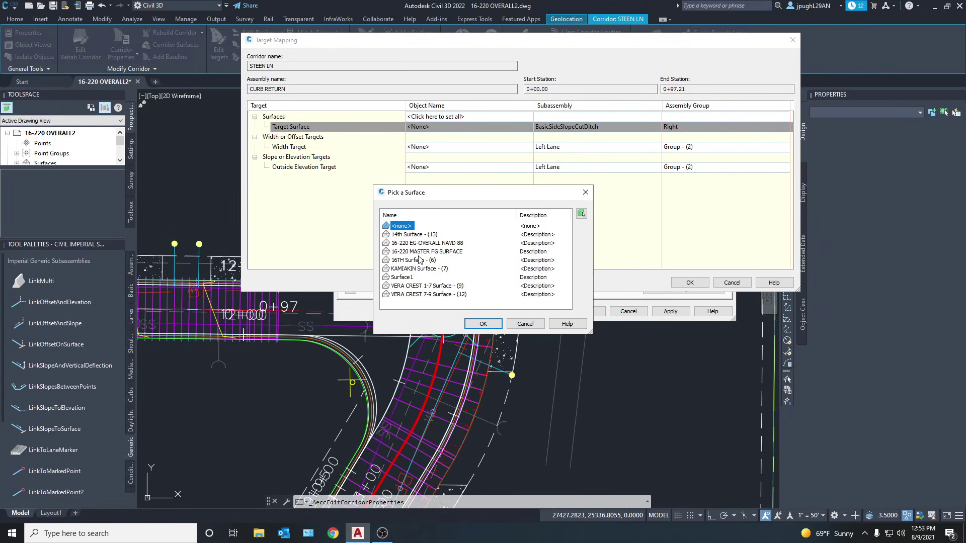
click(404, 278)
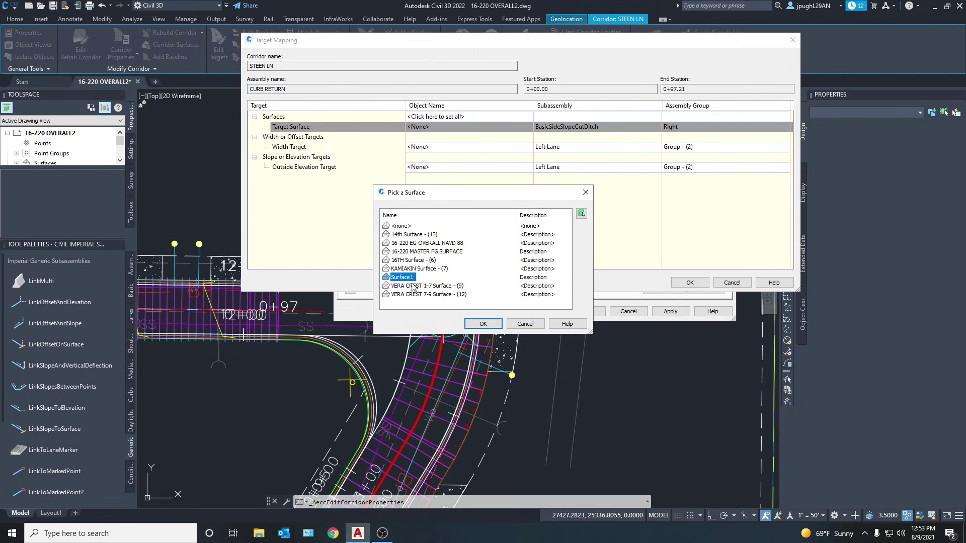
click(423, 244)
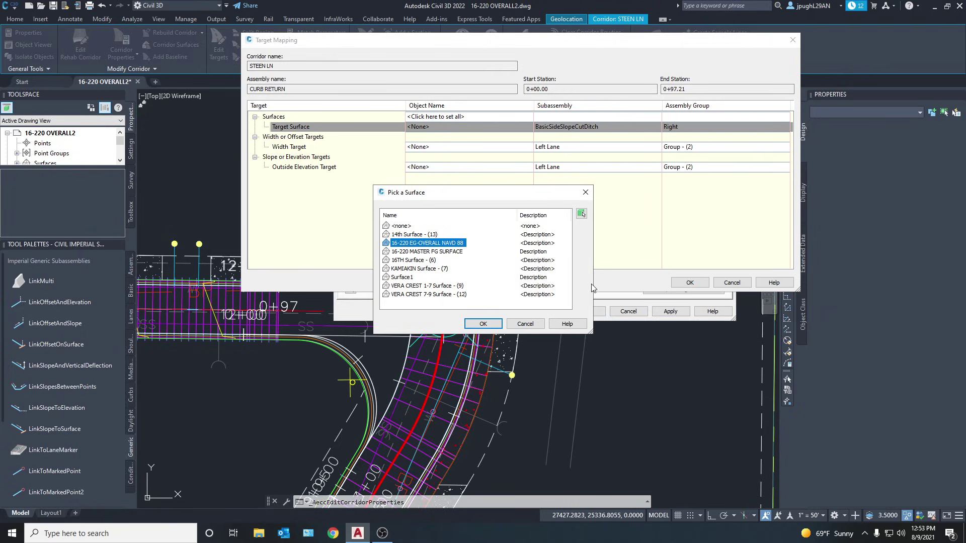
click(483, 323)
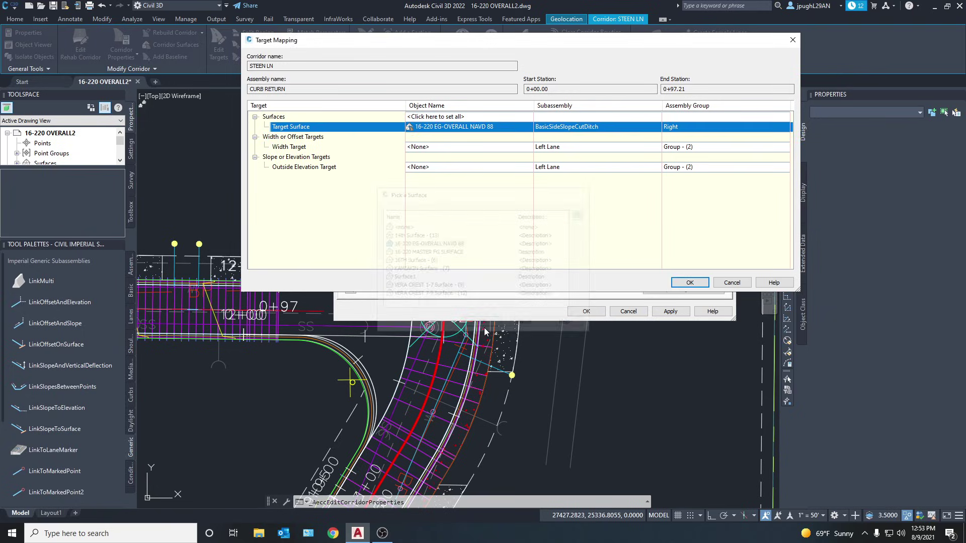
click(427, 149)
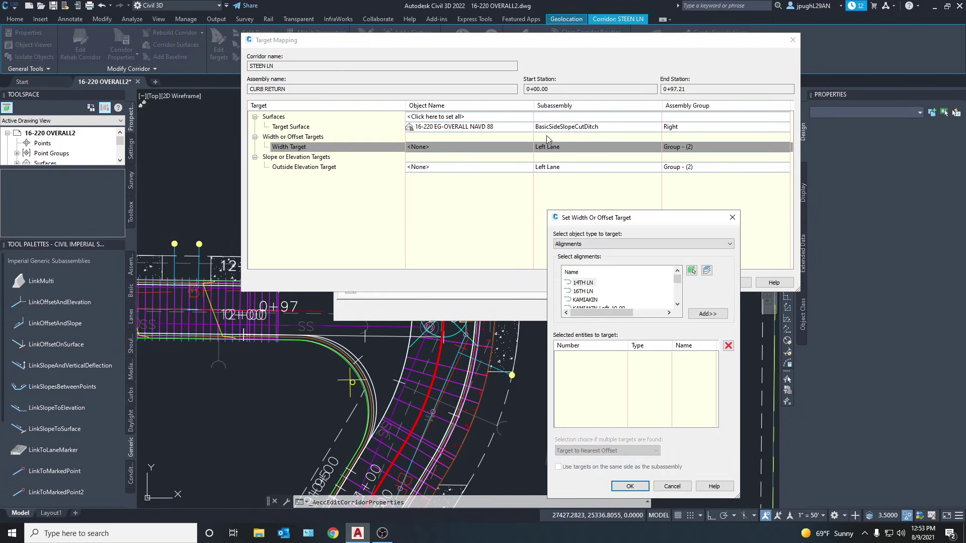
drag(608, 223, 565, 171)
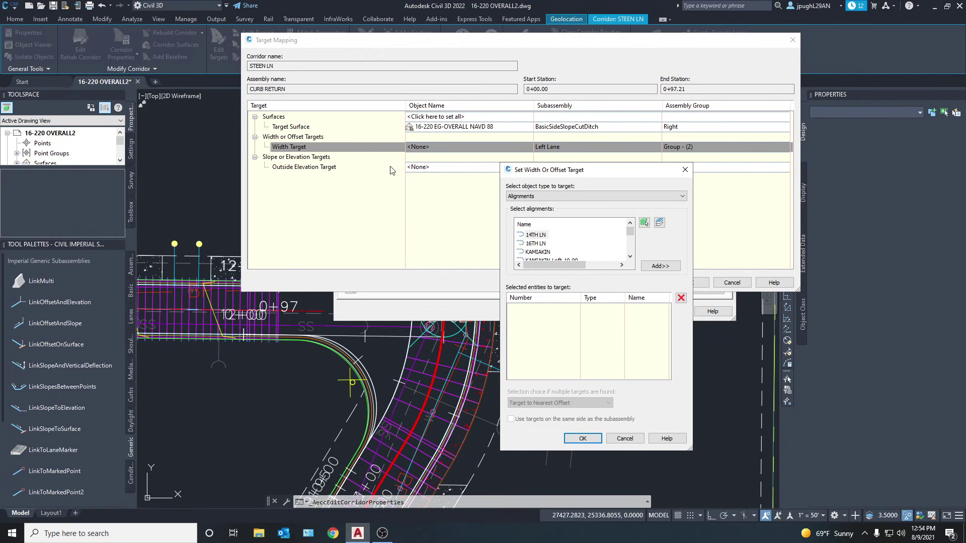
click(685, 170)
click(792, 40)
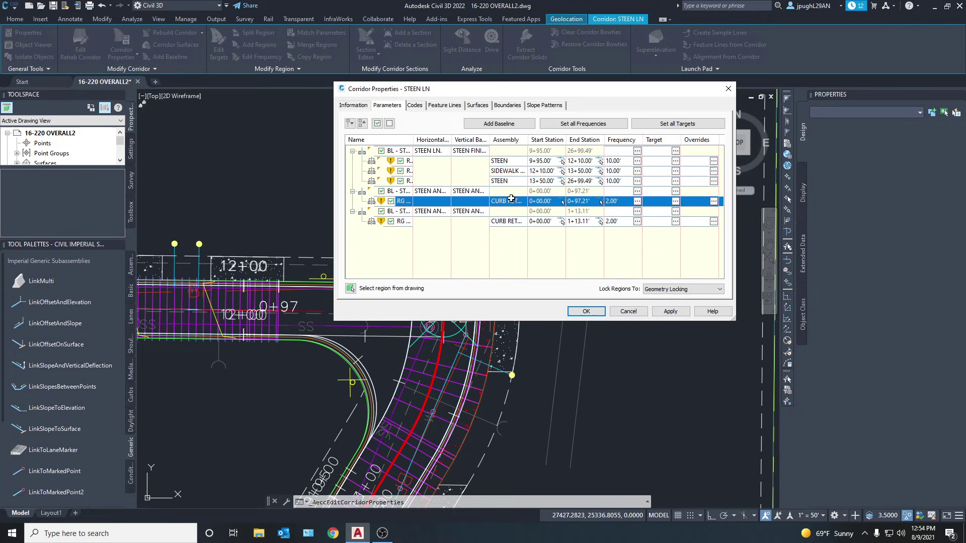
Step: Recheck the NW baseline's alignment and set its curb return region's target surface to 16-220 EG-OVERALL NAVD 88
double_click(431, 194)
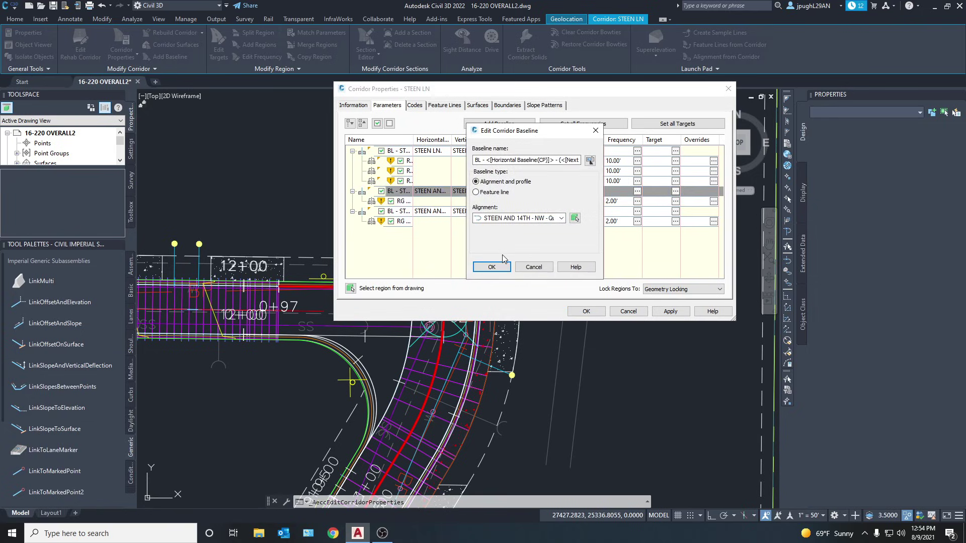
click(493, 266)
drag(488, 88, 625, 87)
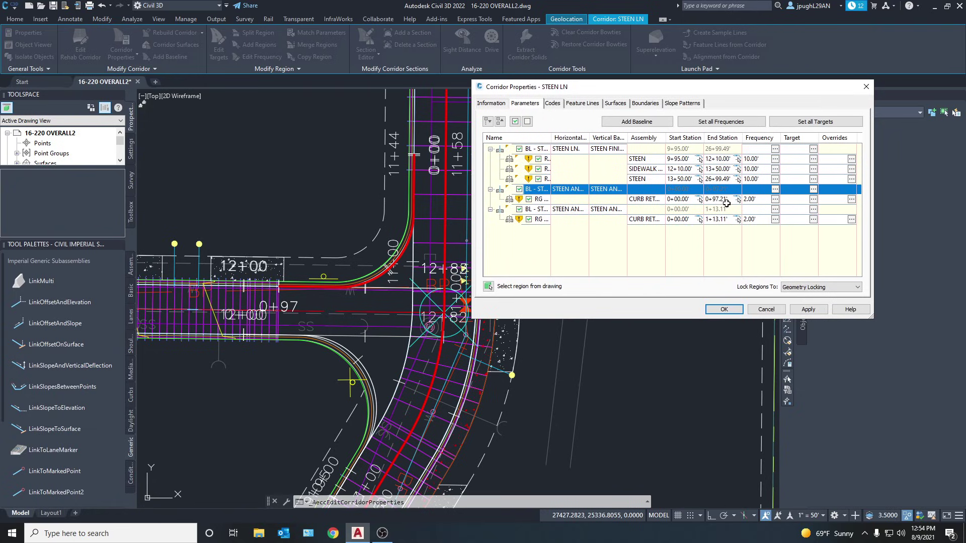
click(813, 199)
click(430, 129)
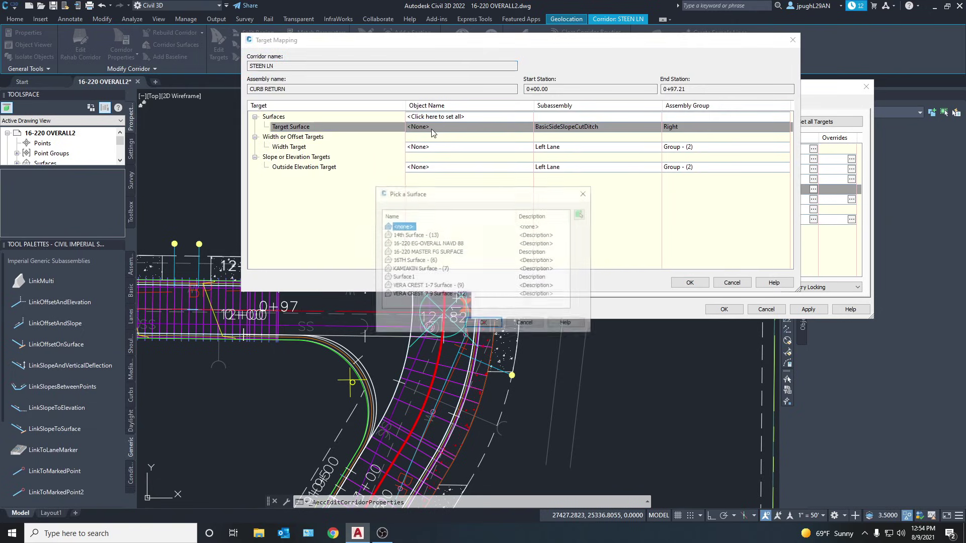
click(420, 243)
click(483, 323)
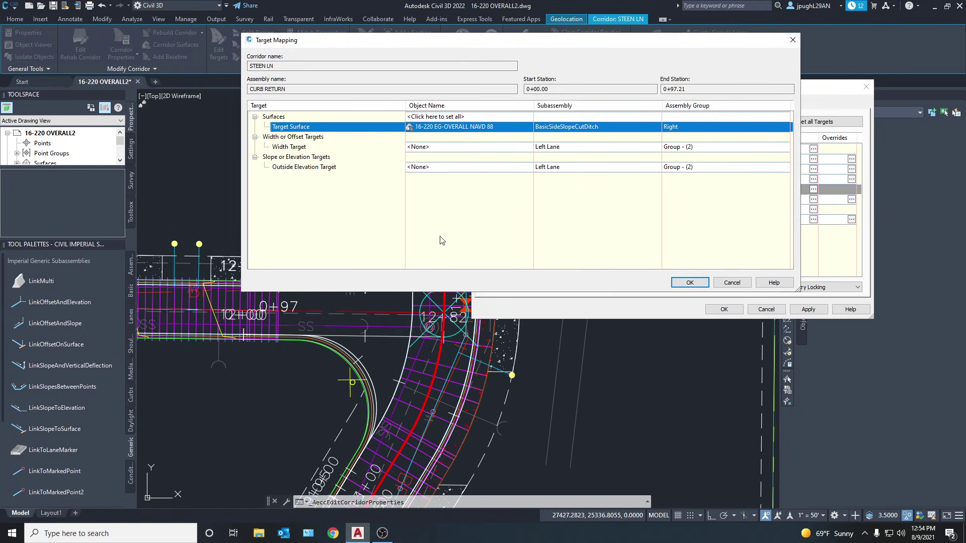
Step: Begin the NW curb return region's left-lane width target by picking the KAMIAKIN centerline alignment in the drawing
click(426, 147)
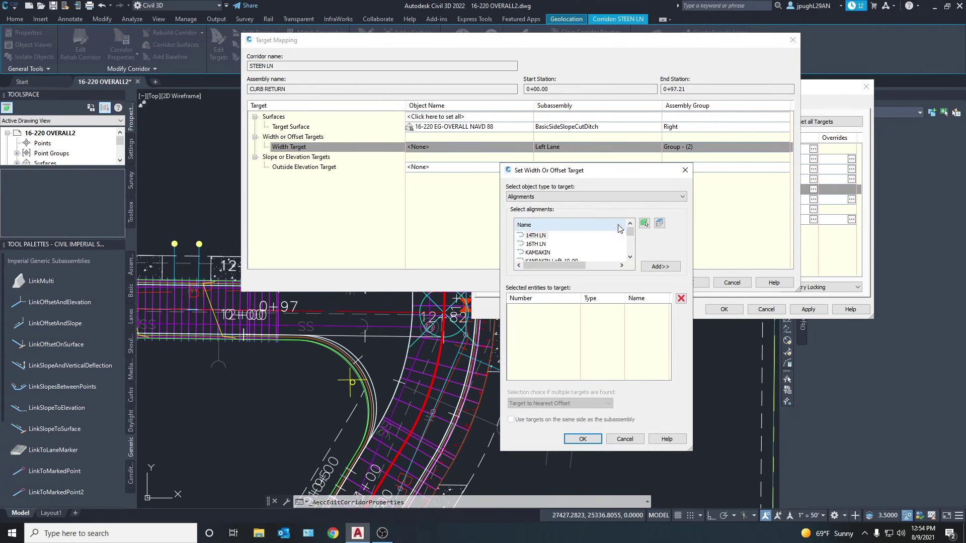
click(644, 224)
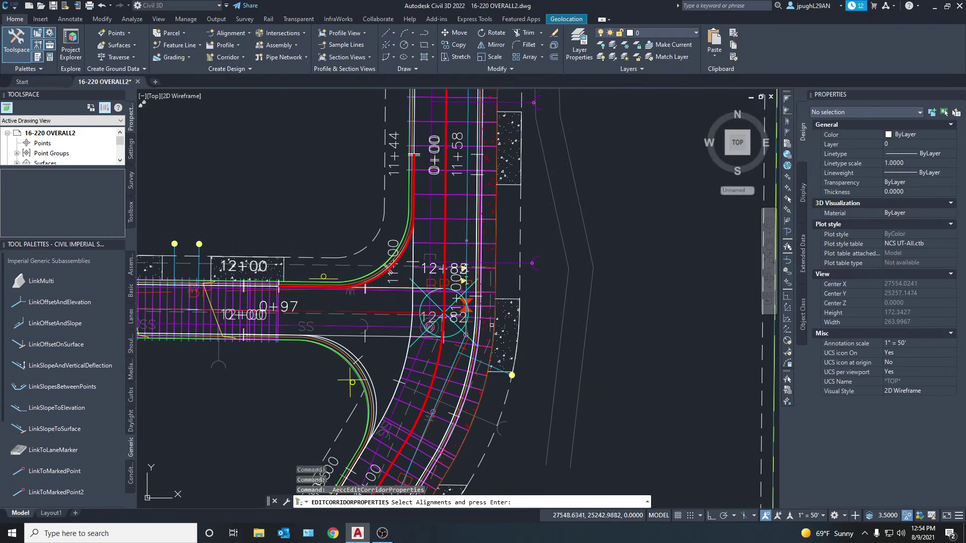
scroll(380, 314, up, 4)
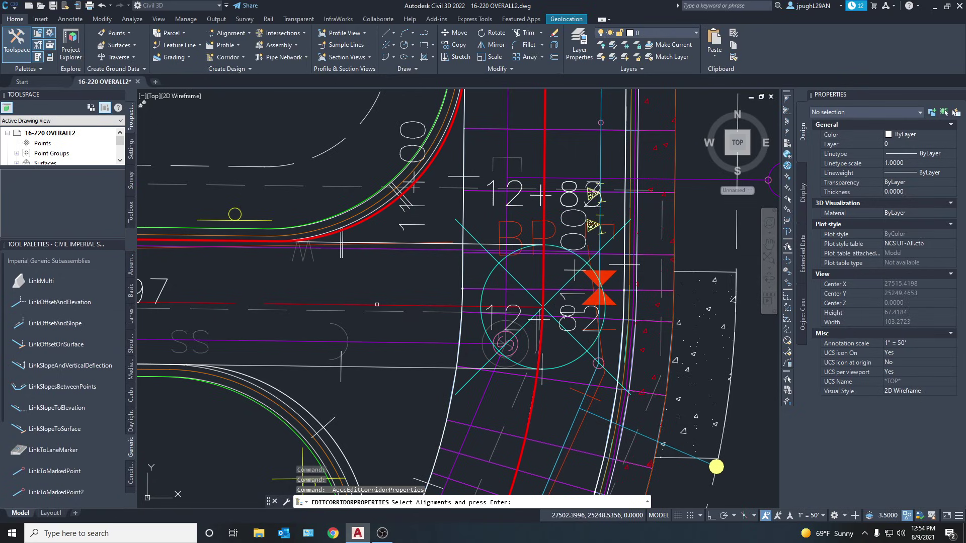
click(378, 303)
middle_drag(316, 290, 376, 289)
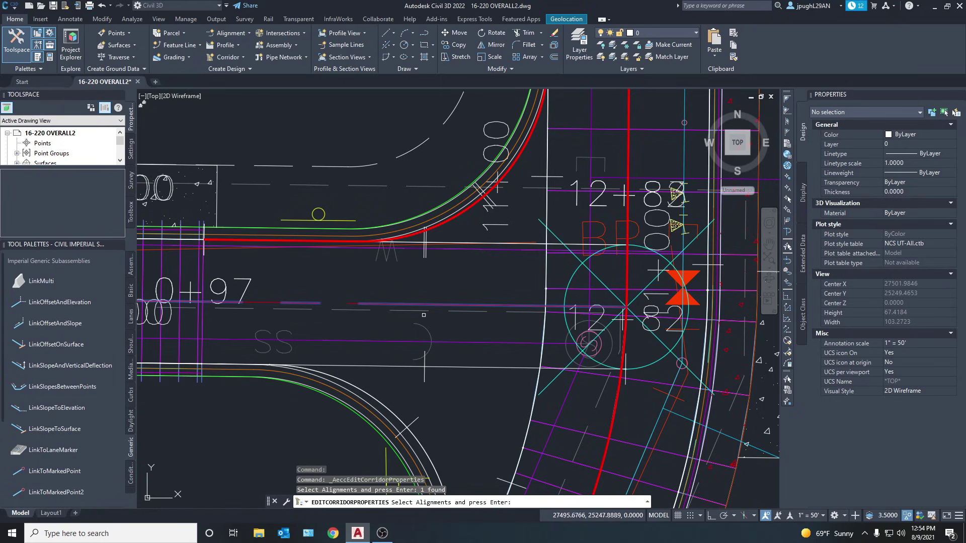
Step: Pick the STEEN LN.-Left-13.00 alignment as well and add both alignments as the NW region's width targets
scroll(643, 457, down, 1)
scroll(553, 402, up, 2)
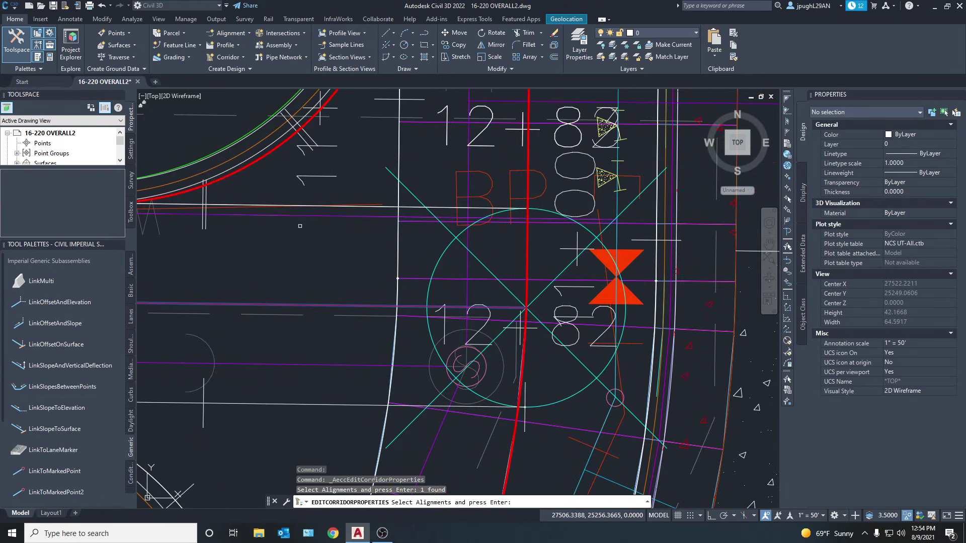
scroll(497, 362, down, 4)
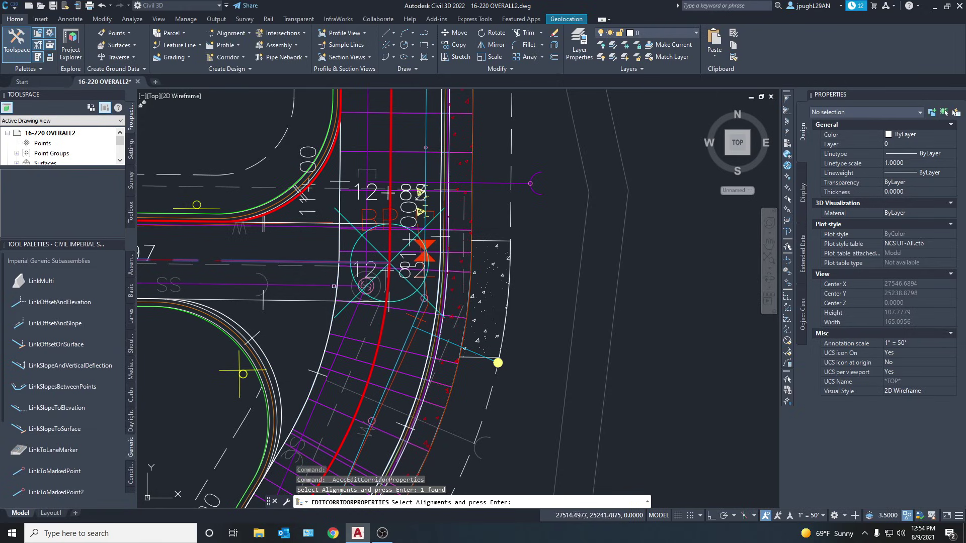
scroll(339, 241, up, 4)
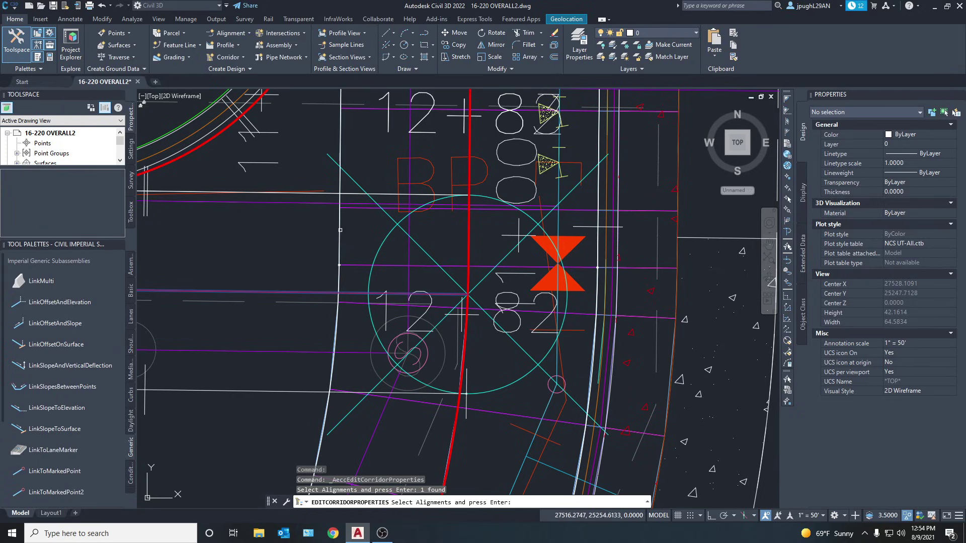
click(338, 242)
scroll(322, 257, down, 4)
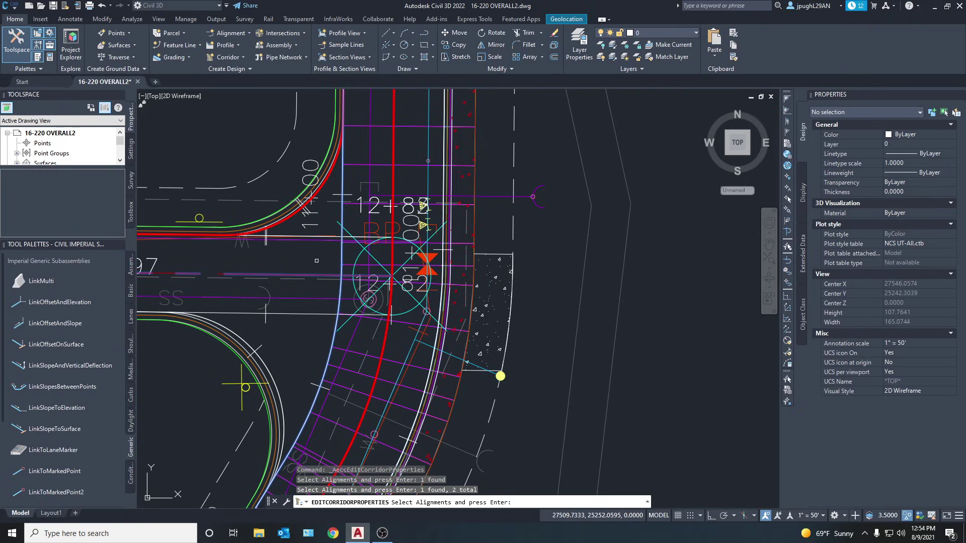
key(Return)
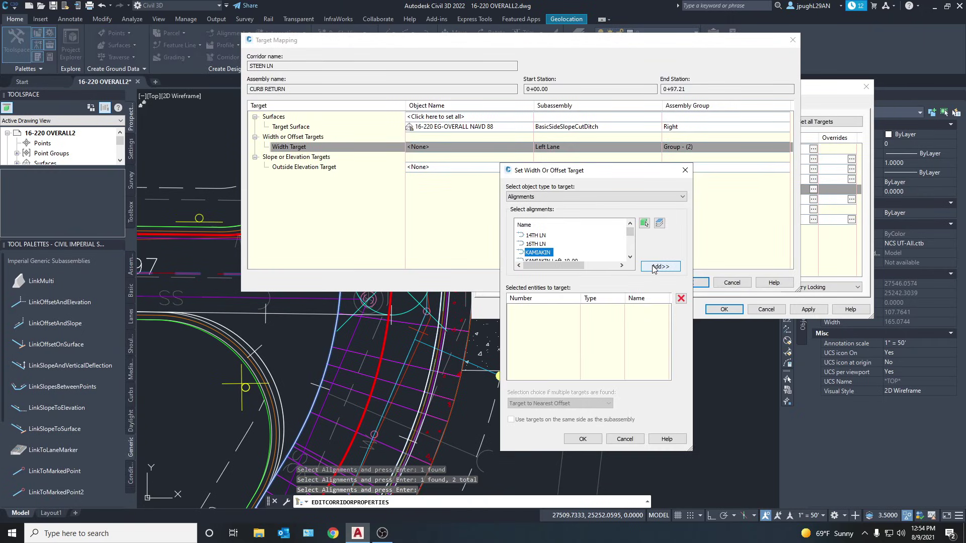
click(653, 268)
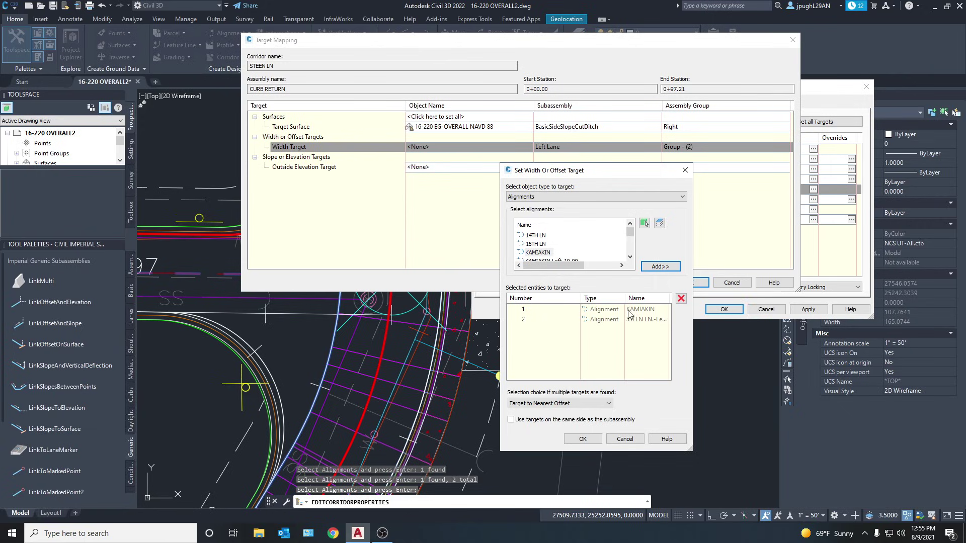
click(584, 439)
Step: Try to add the STEEN AND 14TH - NW - Quadrant profile as the NW region's outside elevation target
click(443, 169)
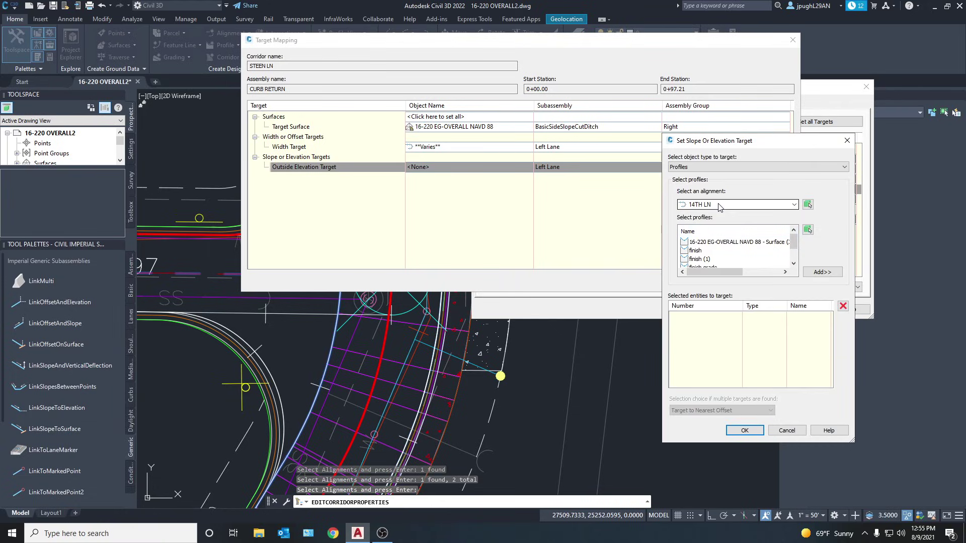
click(725, 206)
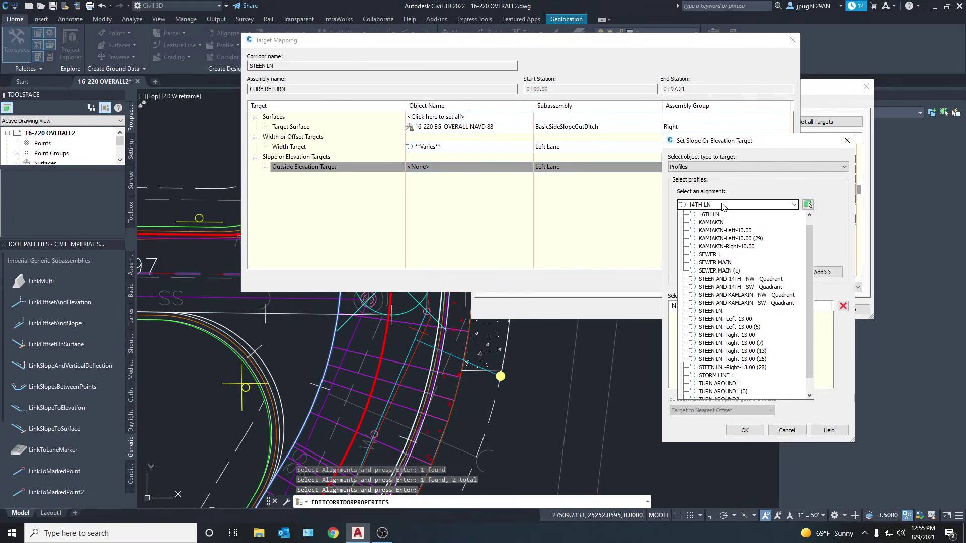
drag(751, 143, 715, 124)
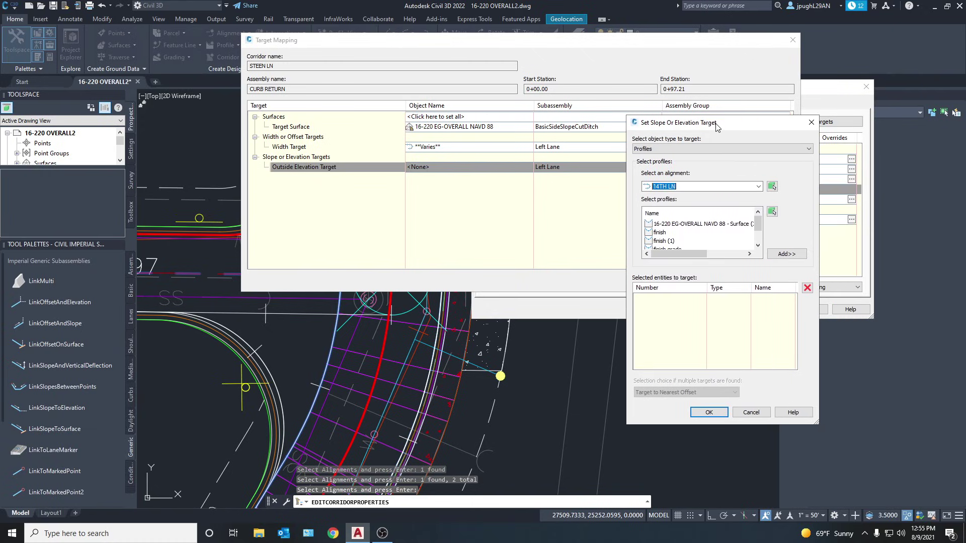
click(695, 187)
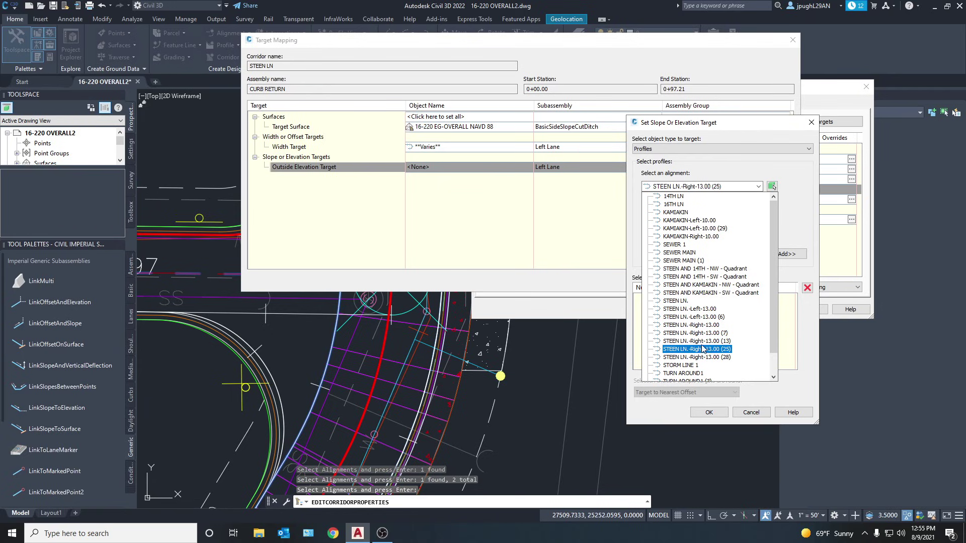
click(771, 187)
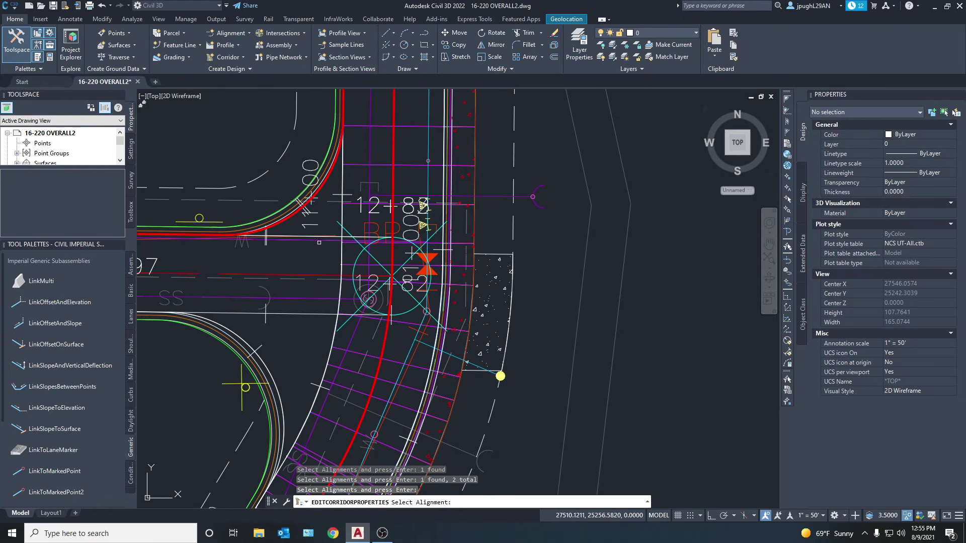
scroll(292, 230, up, 4)
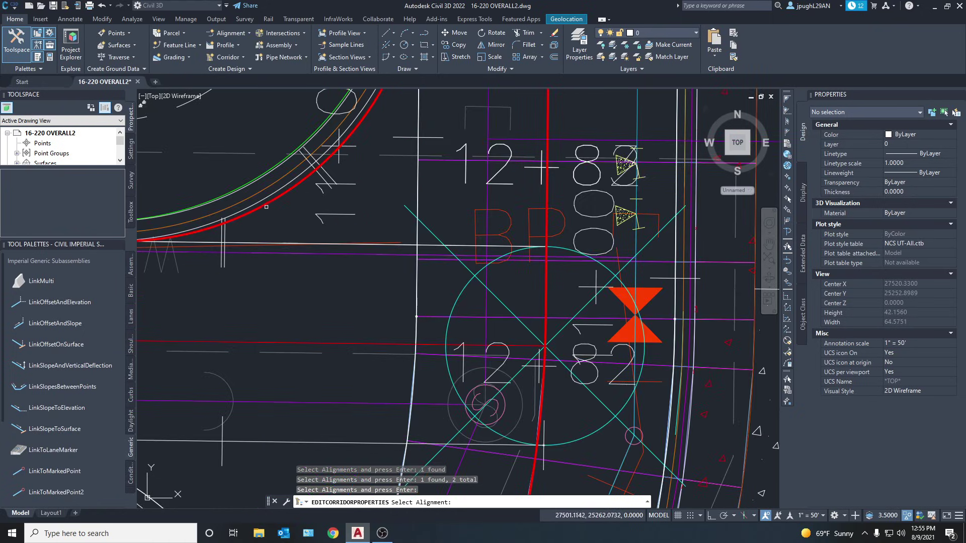
click(264, 207)
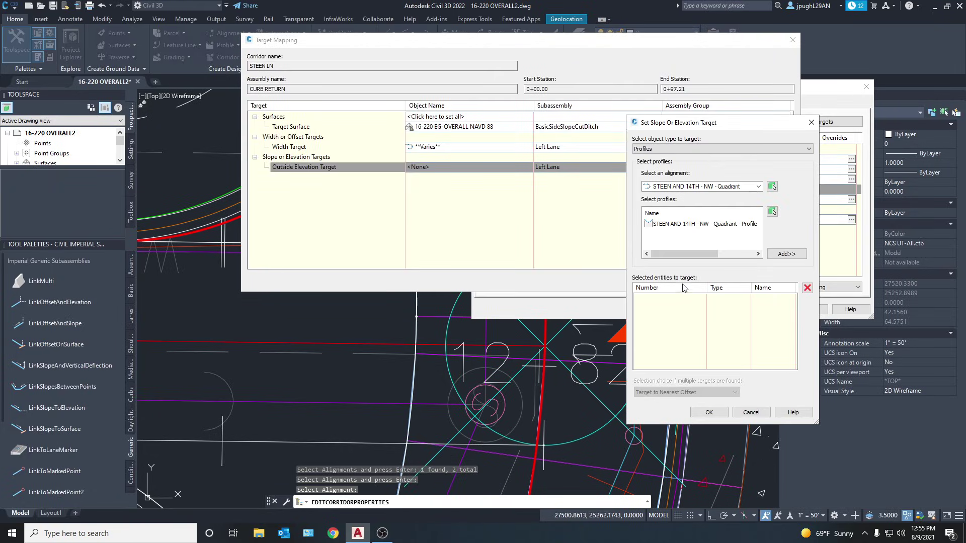
click(709, 225)
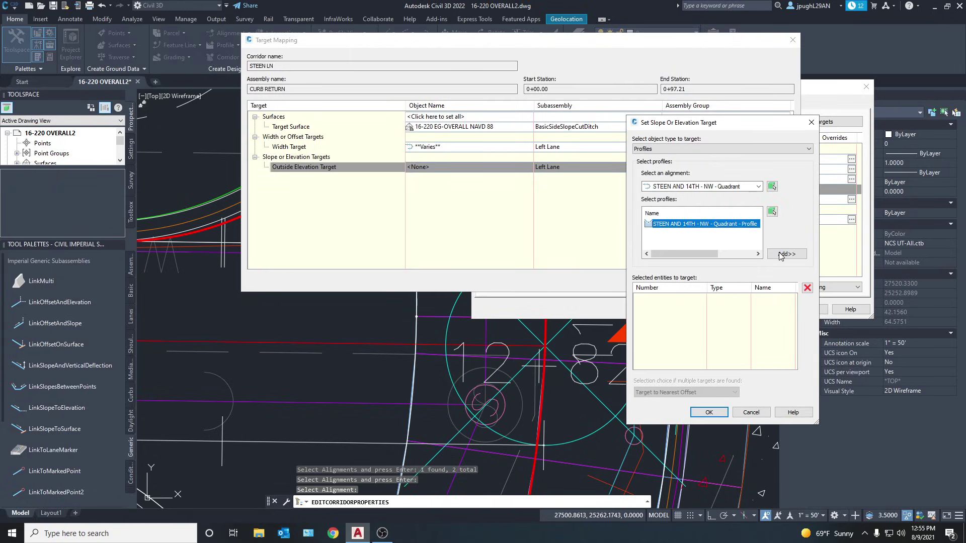
click(778, 254)
Step: Add the STEEN LN. - Left - -2.00% profile of the STEEN LN.-Left-13.00 alignment to the outside elevation targets
click(731, 186)
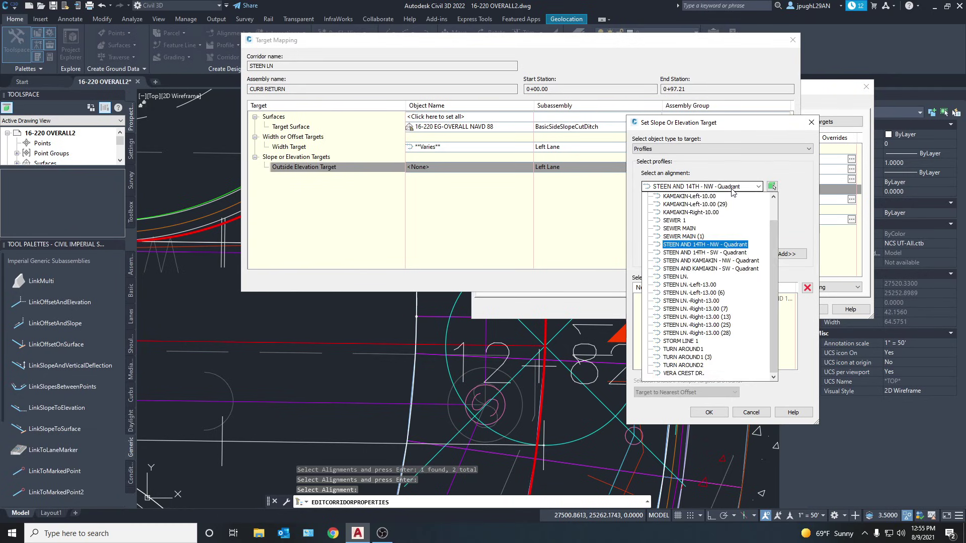
click(674, 221)
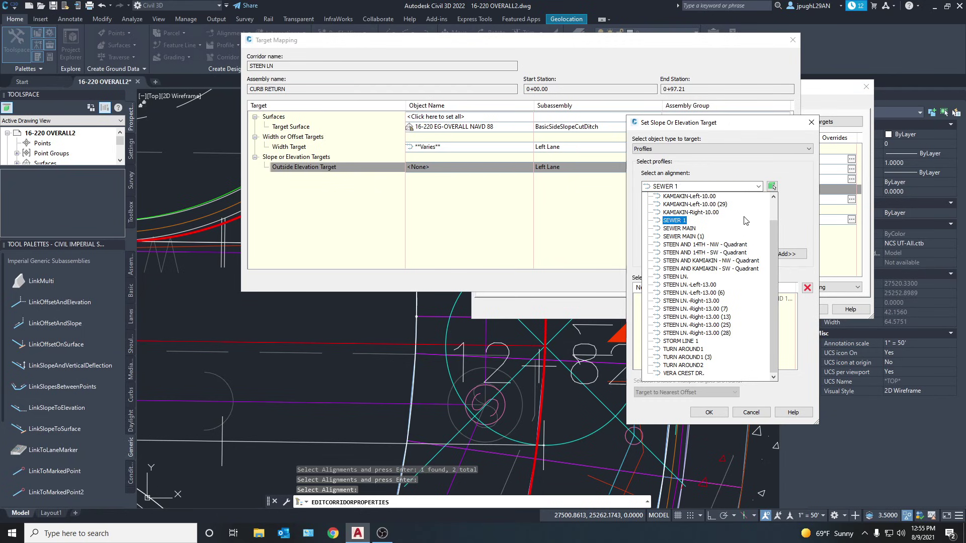
click(771, 186)
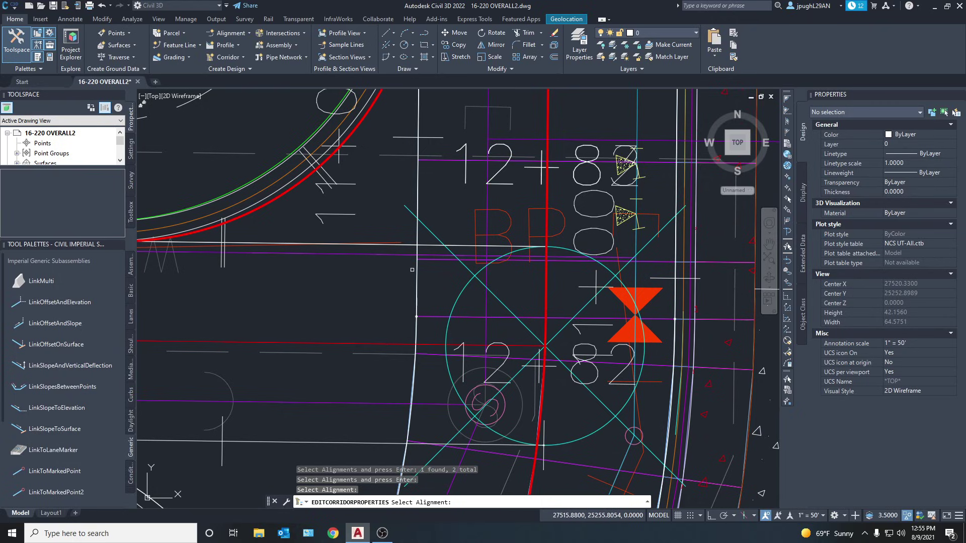
click(416, 274)
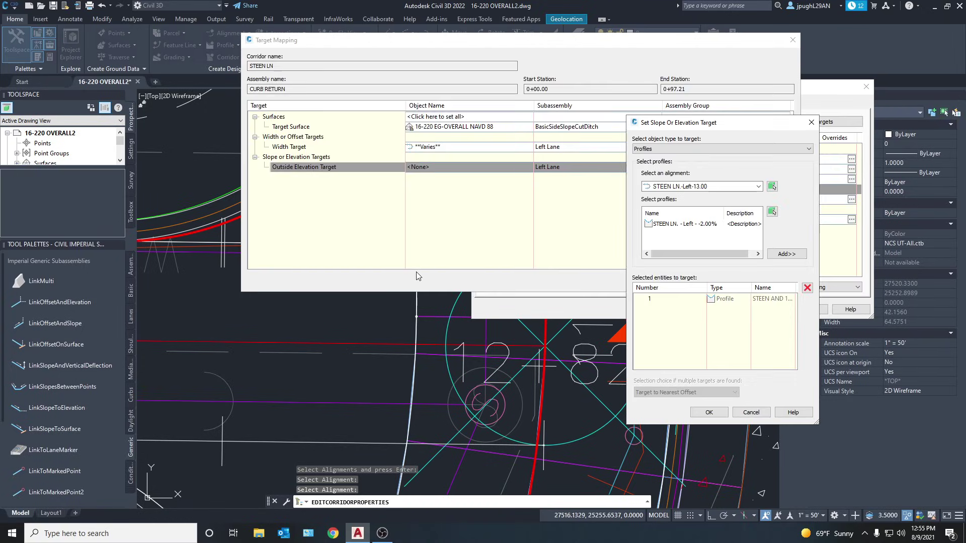
click(674, 225)
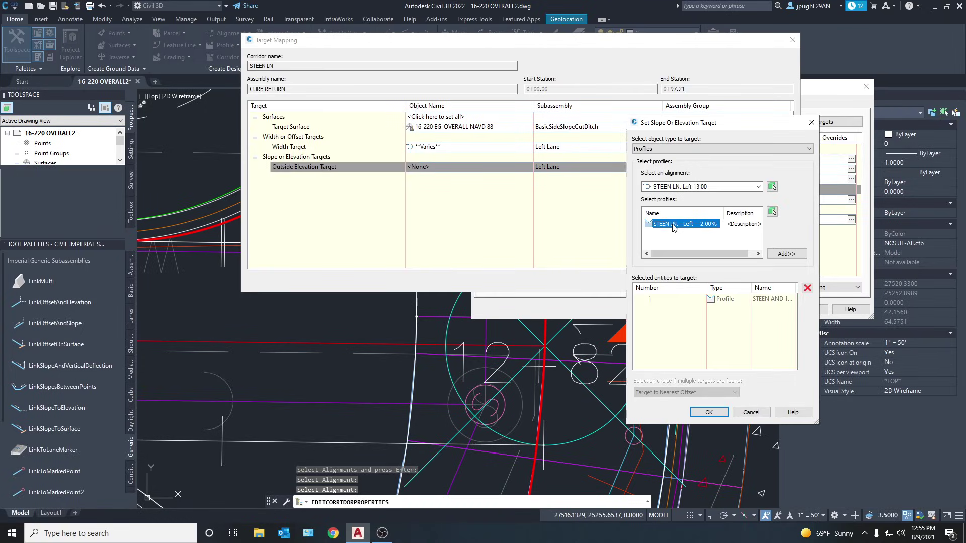
click(799, 255)
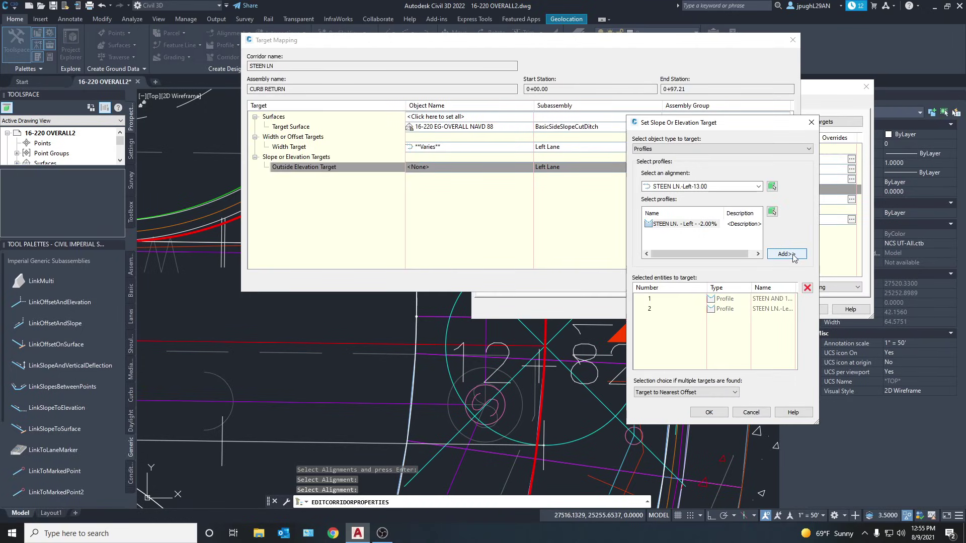
Step: Remove the NW Quadrant profile from the elevation targets, add KAMIAKIN's Layout (2) profile, and accept the NW region's target mapping
click(806, 288)
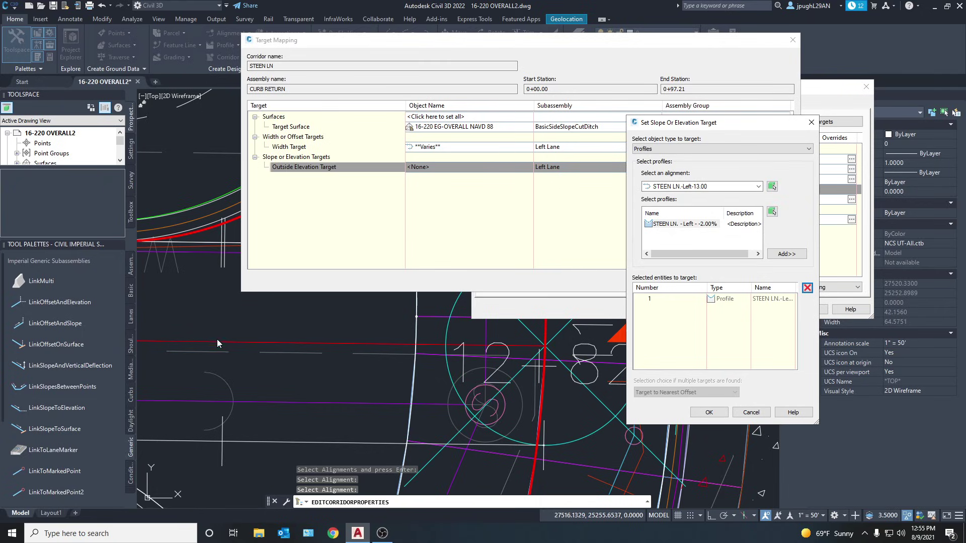
click(771, 187)
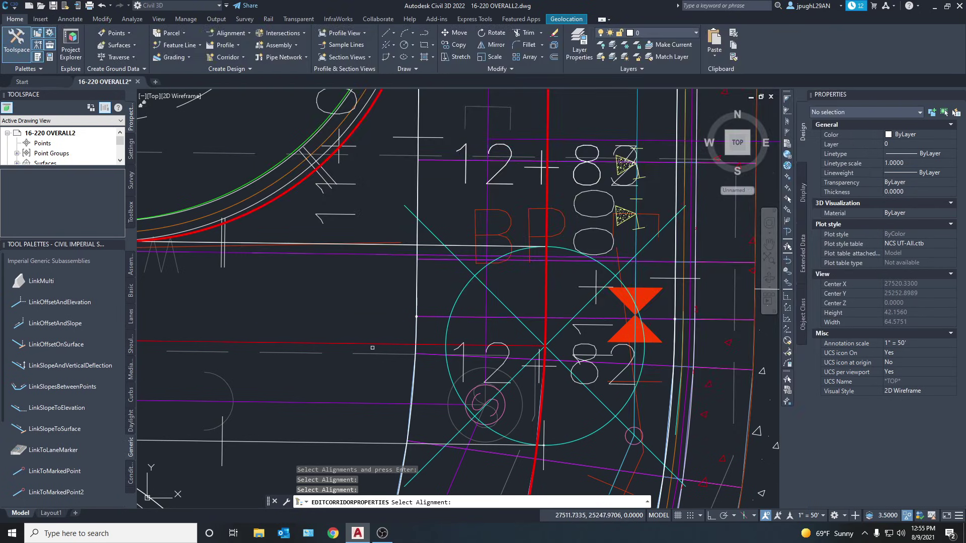
click(373, 342)
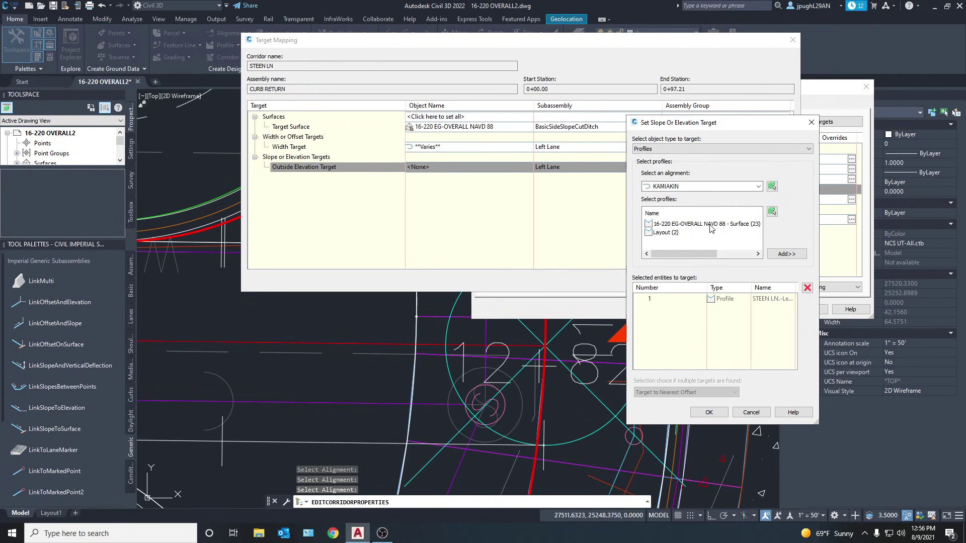
click(671, 234)
click(786, 254)
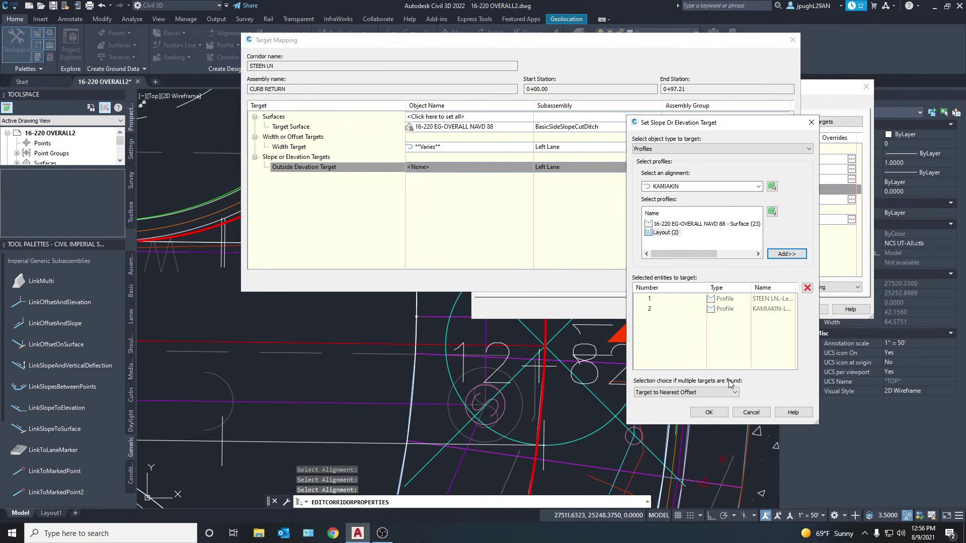
click(717, 415)
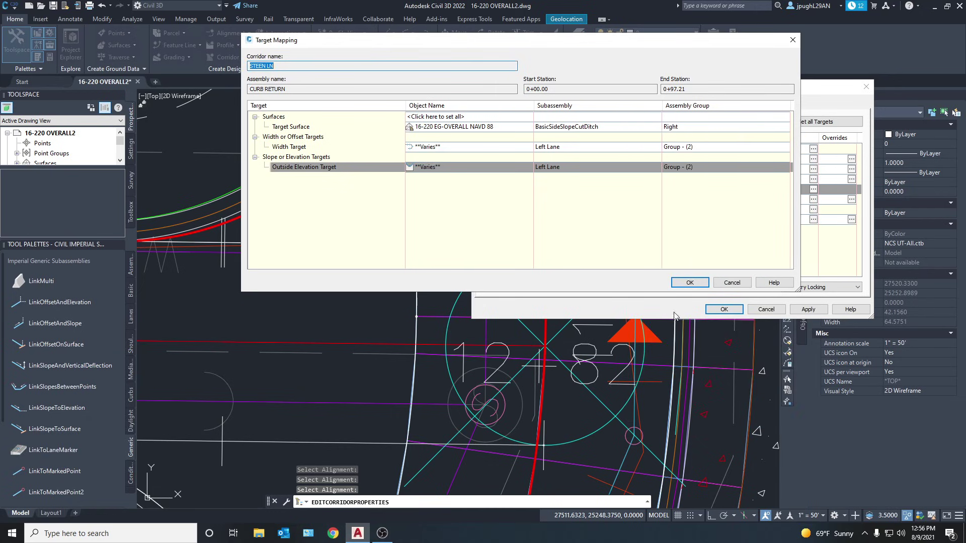
click(688, 283)
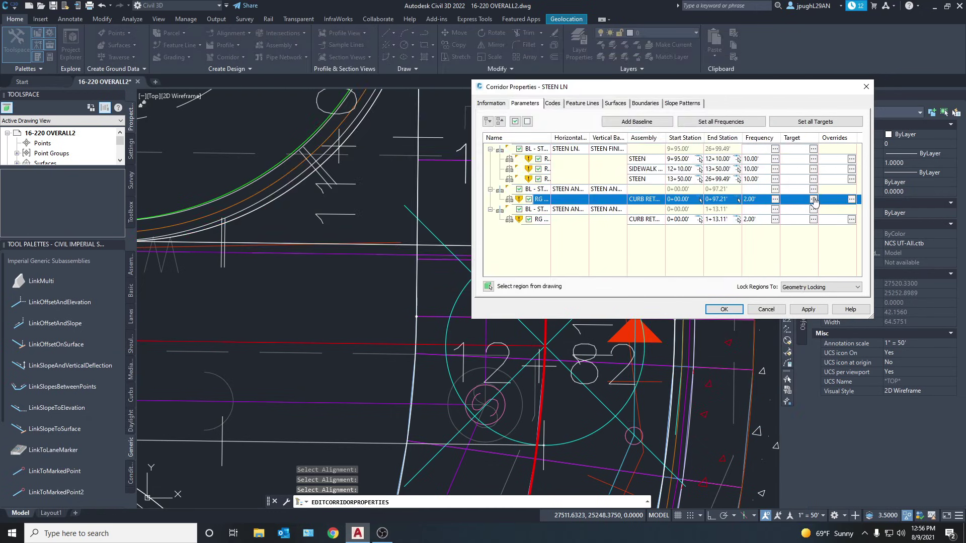
Step: Set the SW curb return region's target surface to 16-220 EG-OVERALL NAVD 88
click(537, 211)
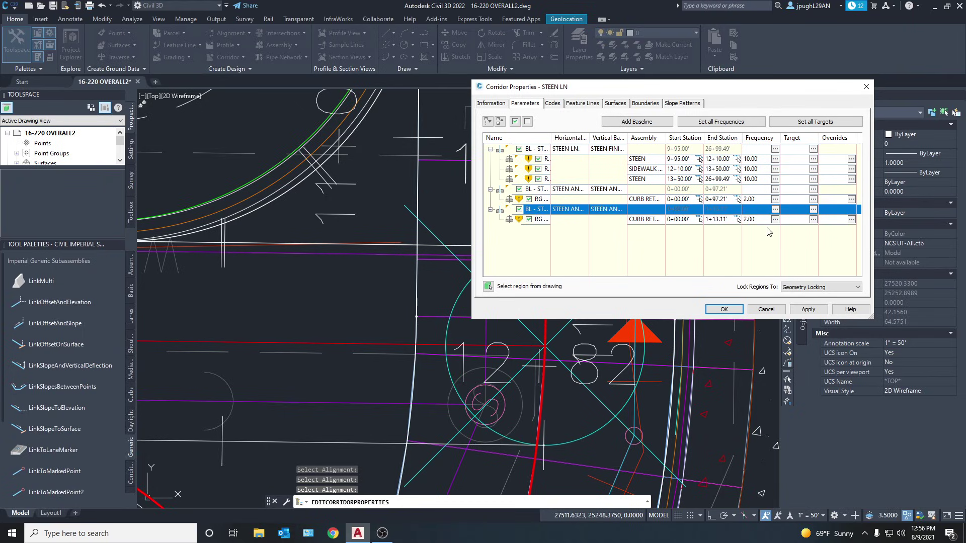
click(814, 220)
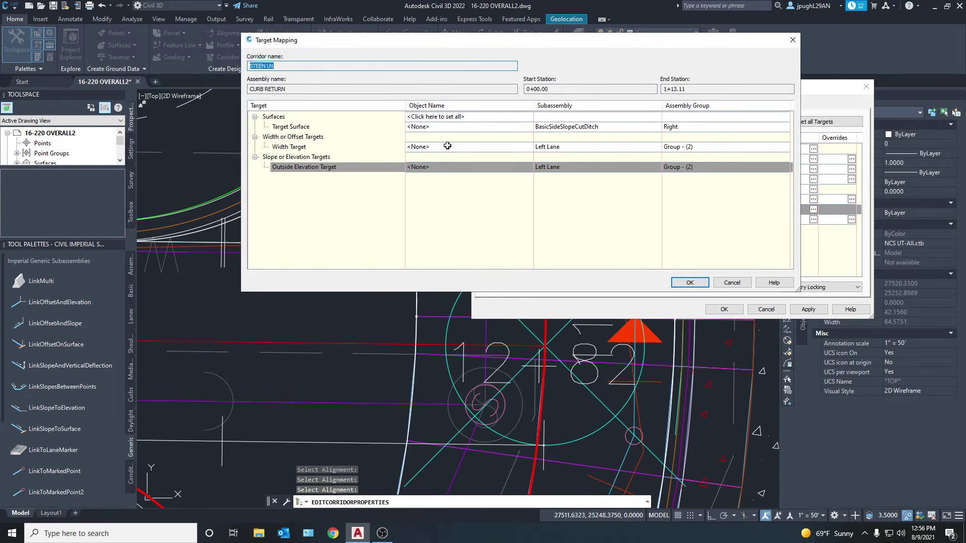
click(420, 128)
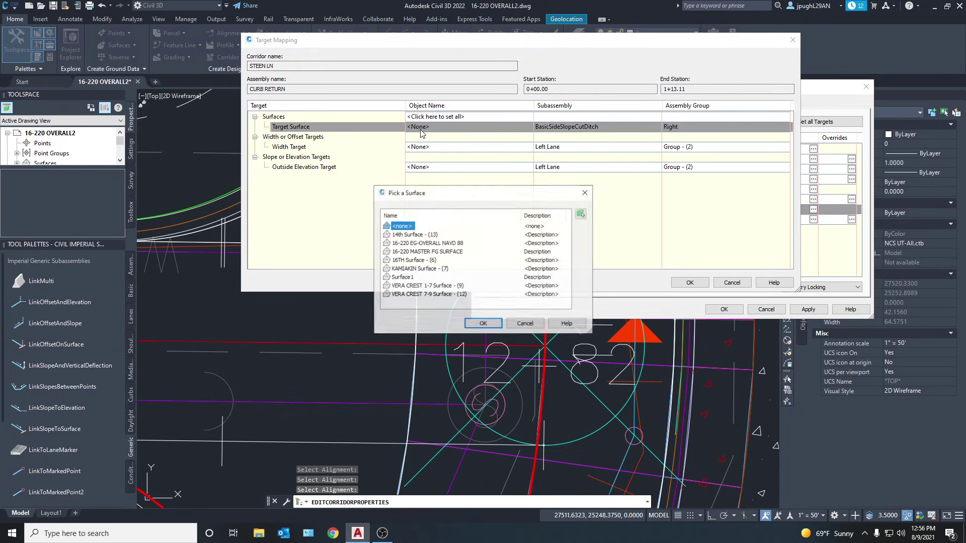
click(412, 243)
click(483, 323)
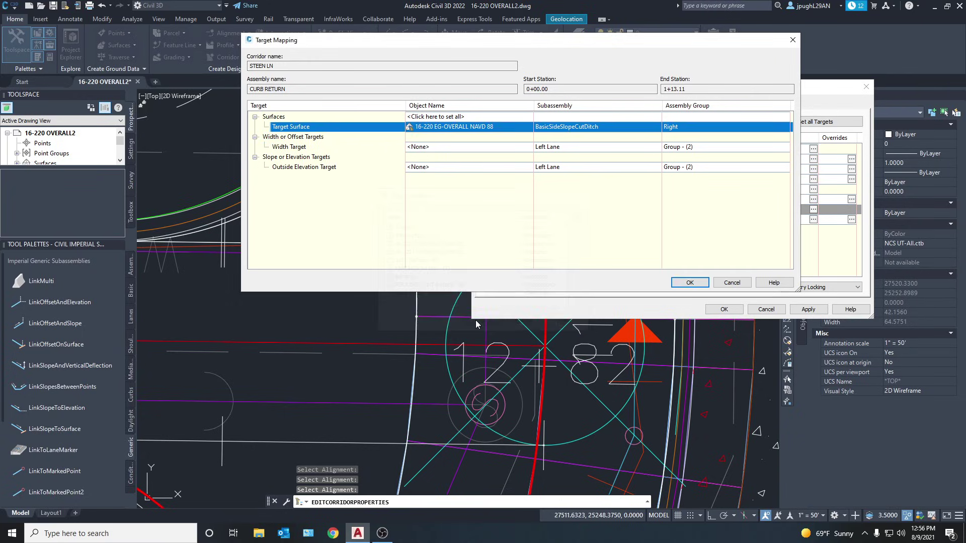
Step: Set the SW curb return region's width target to the KAMIAKIN and STEEN LN.-Left-13.00 alignments
click(420, 147)
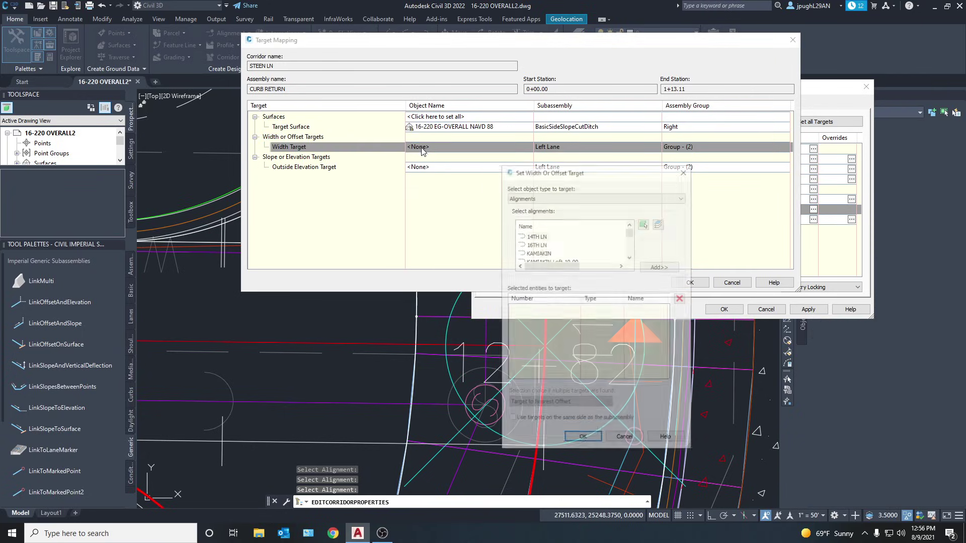
click(643, 224)
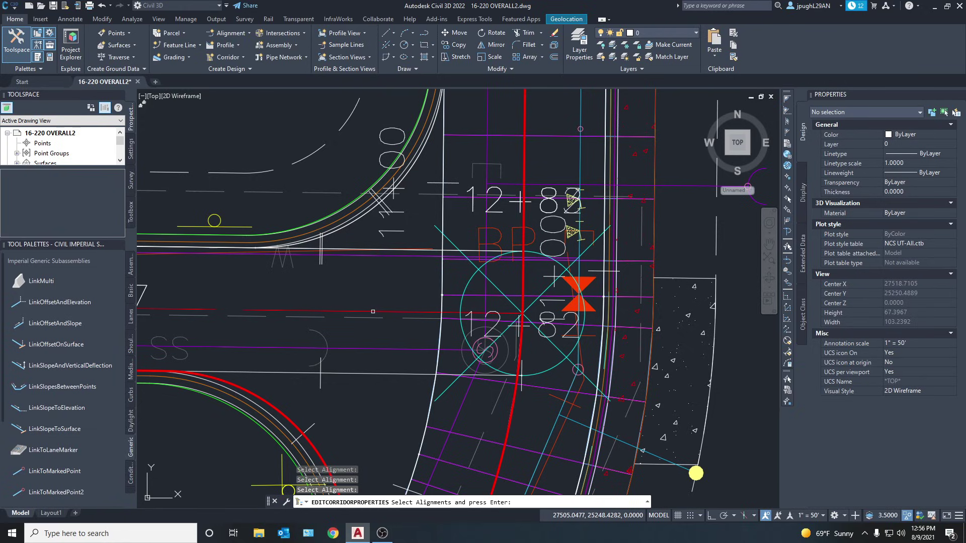
click(373, 312)
click(441, 330)
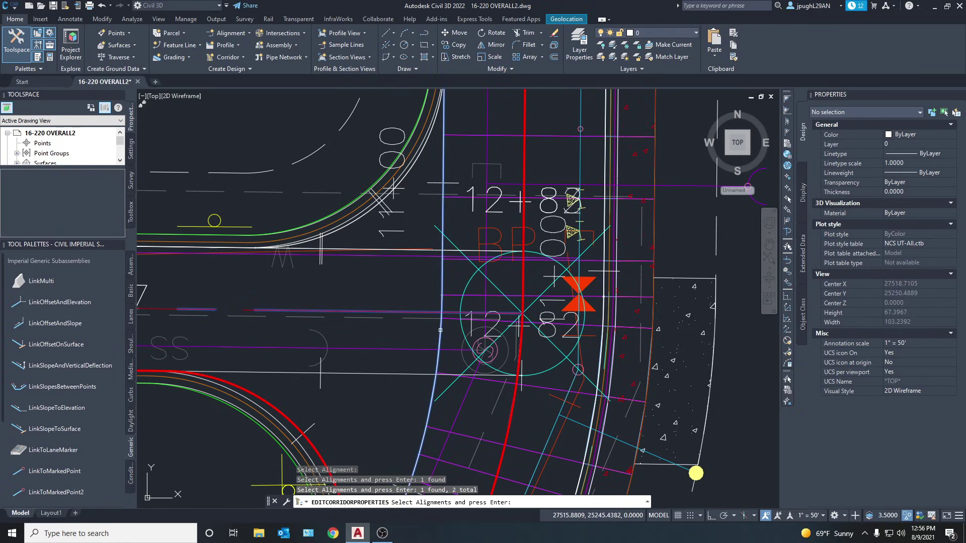
key(Return)
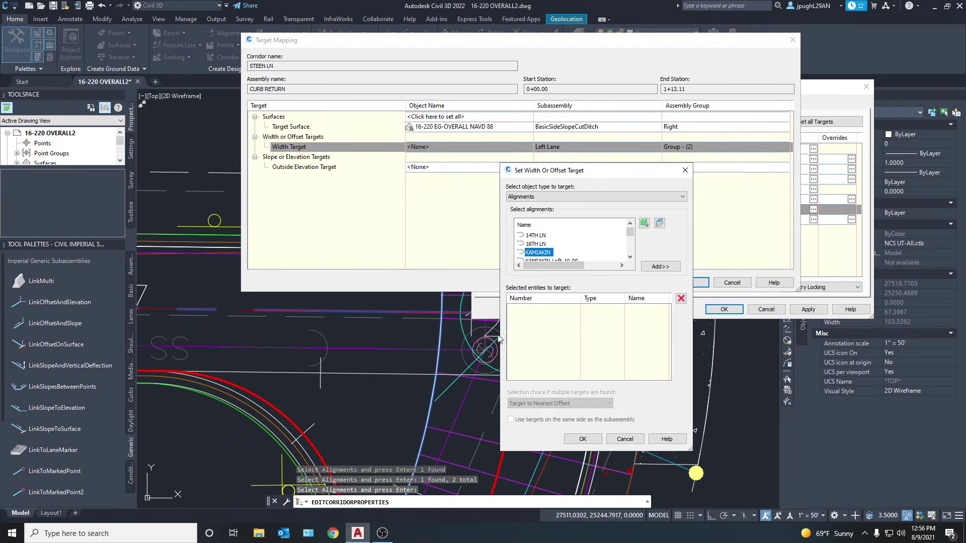
click(581, 439)
Step: Add the KAMIAKIN alignment's Layout (2) profile to the SW region's outside elevation target
click(445, 168)
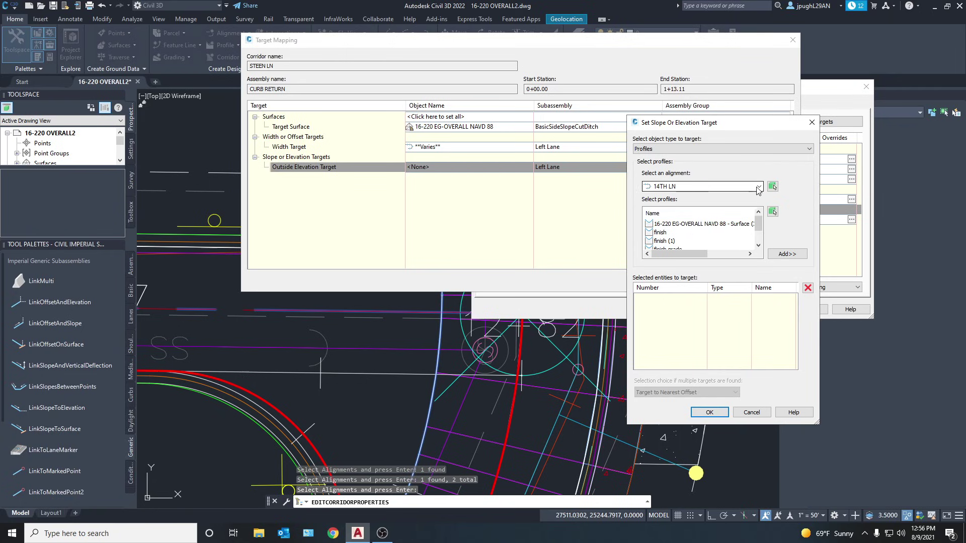
click(772, 186)
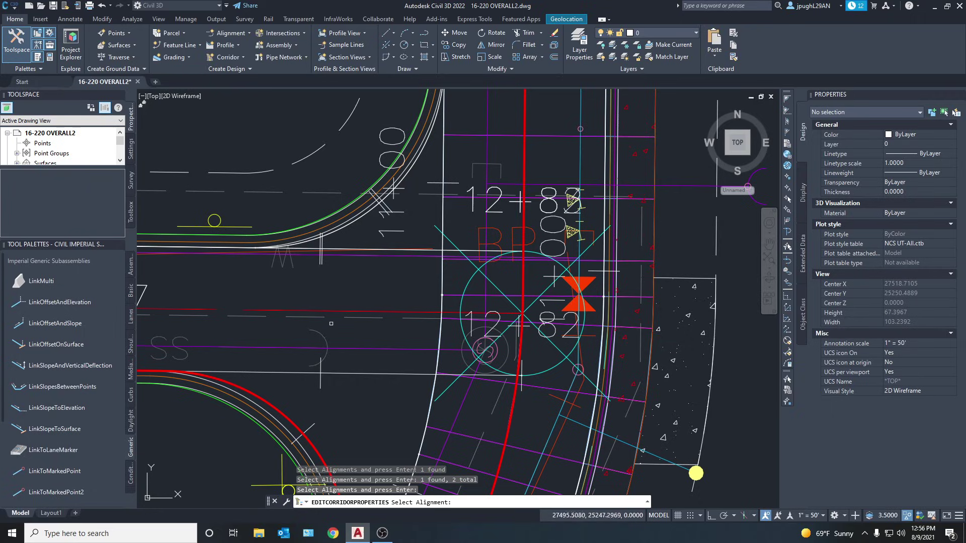
click(372, 312)
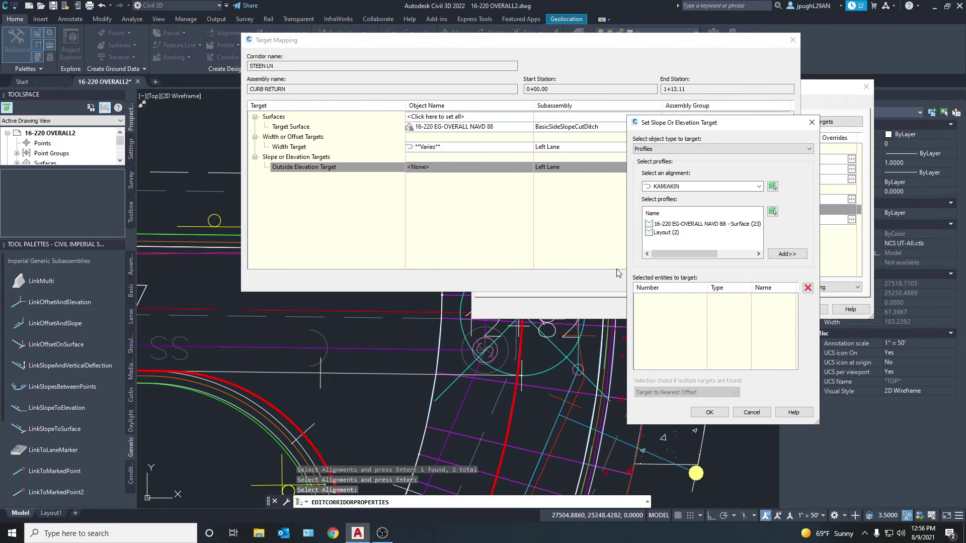
click(664, 233)
click(787, 254)
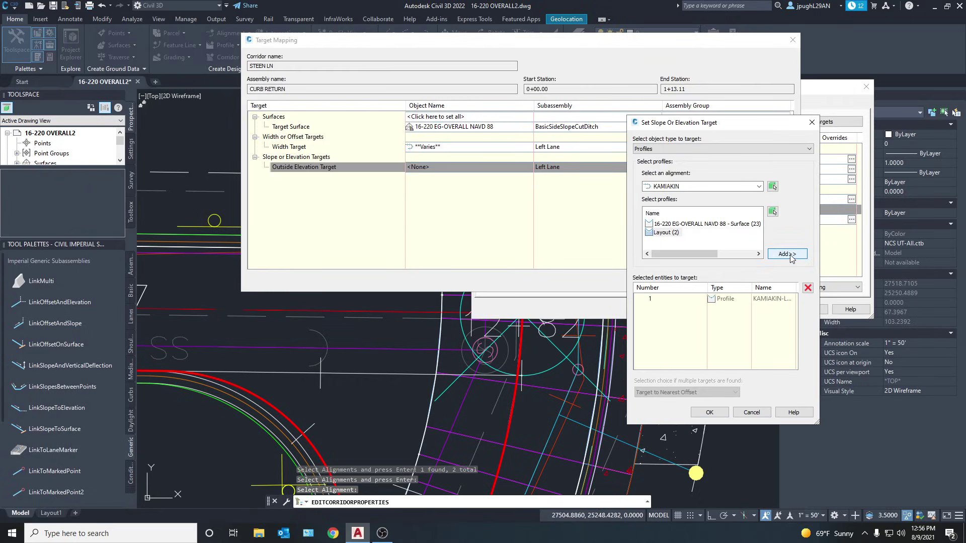
Step: Add the STEEN LN. - Left - -2.00% profile of STEEN LN.-Left-13.00 to the outside elevation target and accept the SW region's target mapping
click(772, 186)
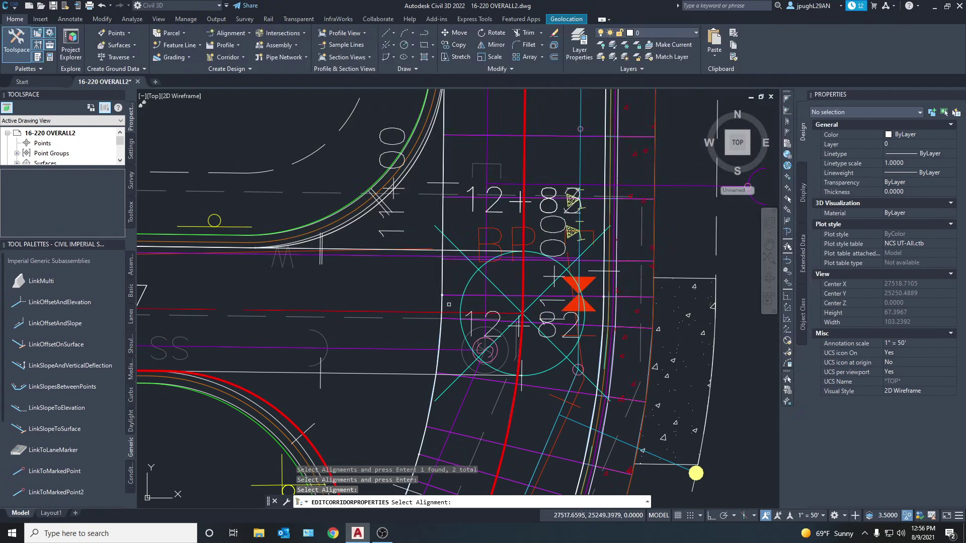
click(513, 296)
click(684, 224)
click(786, 254)
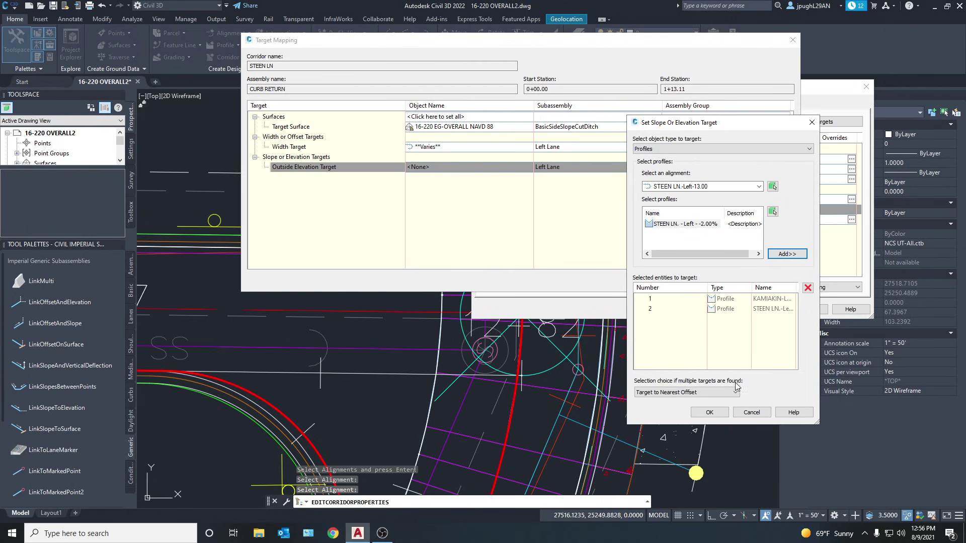
click(710, 412)
click(698, 284)
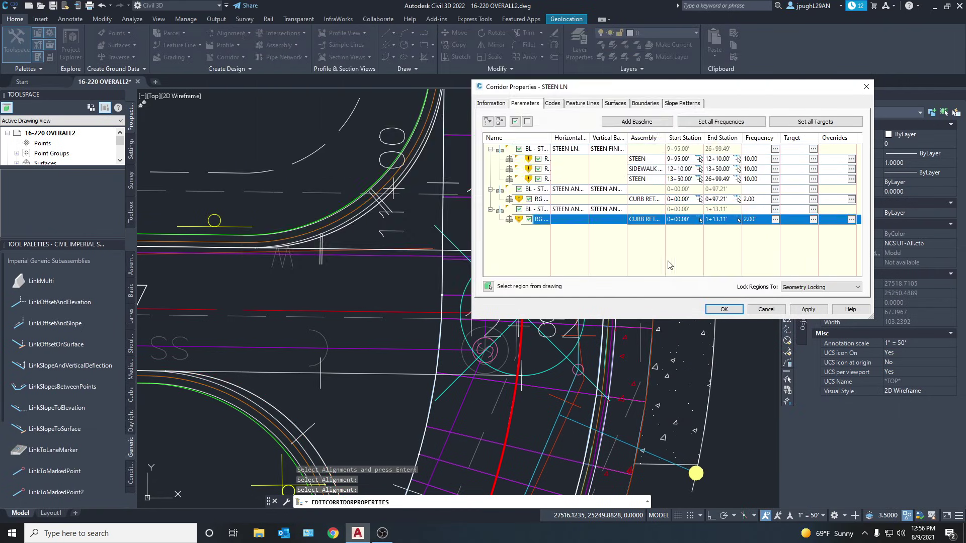
Step: Apply the STEEN LN corridor changes, rebuild the corridor and close its properties
click(808, 310)
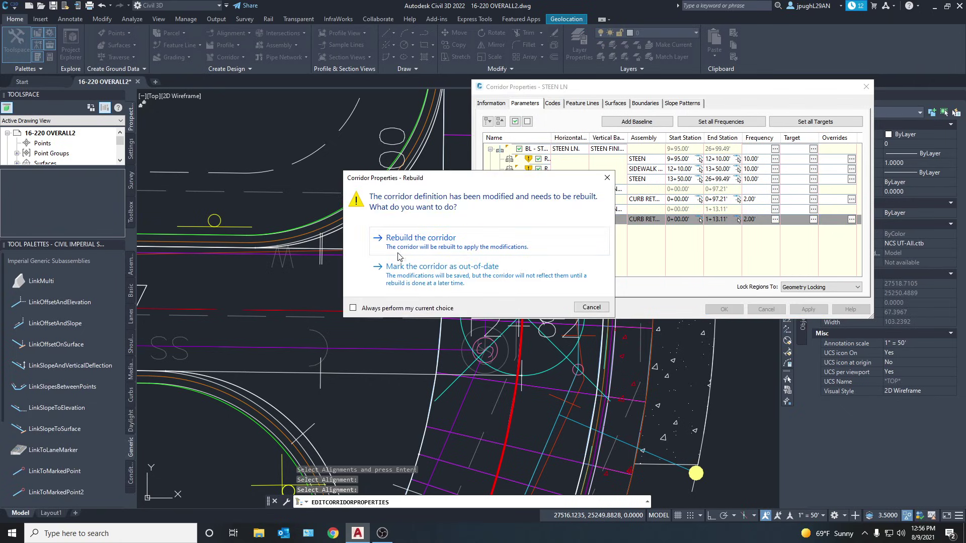
click(411, 238)
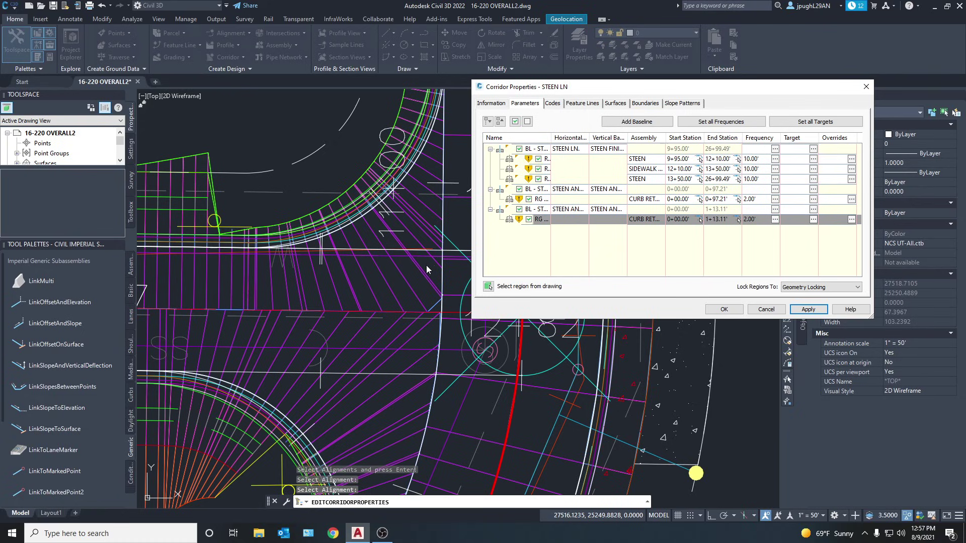
click(724, 309)
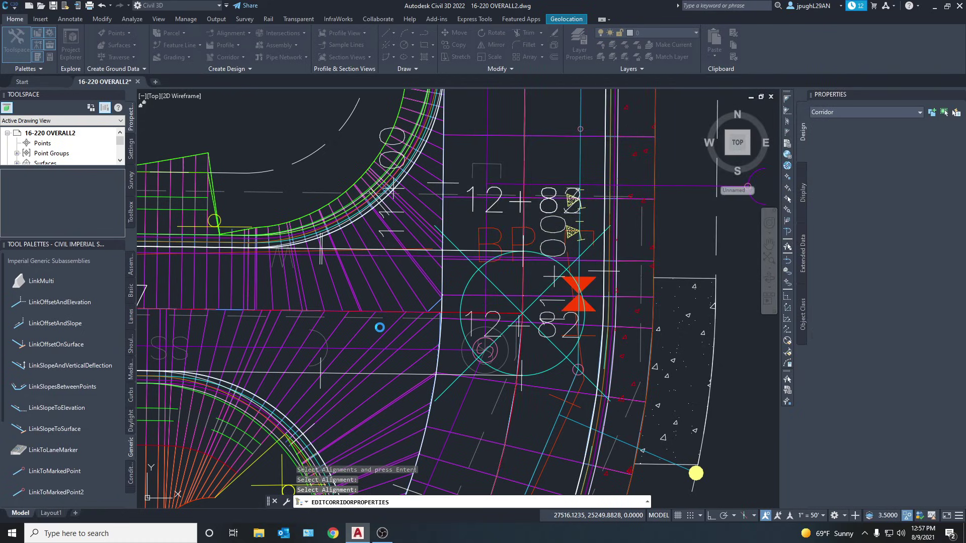
Step: Examine the rebuilt NW and SW curb returns and how they tie into STEEN LN and the side street
scroll(379, 327, down, 3)
middle_drag(271, 336, 347, 315)
scroll(348, 315, up, 2)
scroll(348, 315, down, 2)
middle_drag(476, 358, 430, 357)
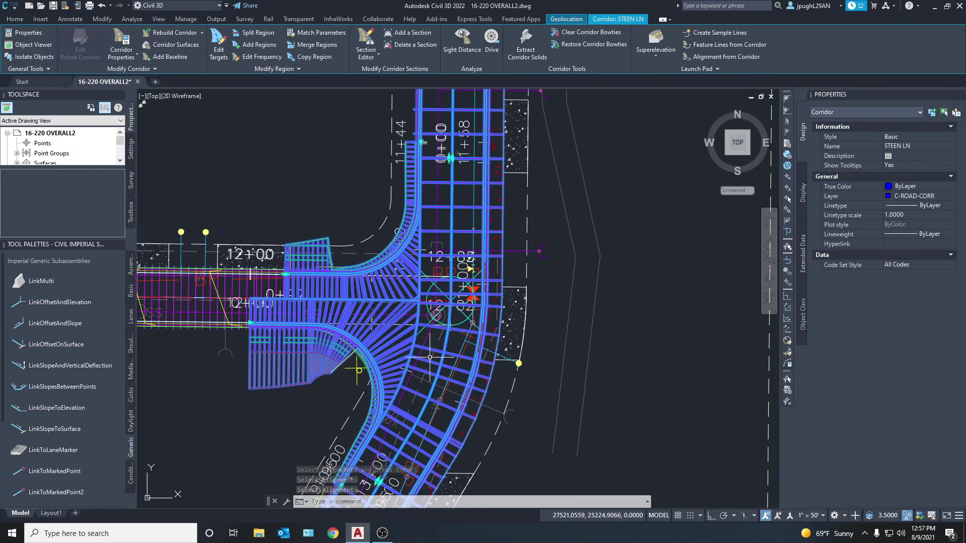
scroll(395, 340, up, 4)
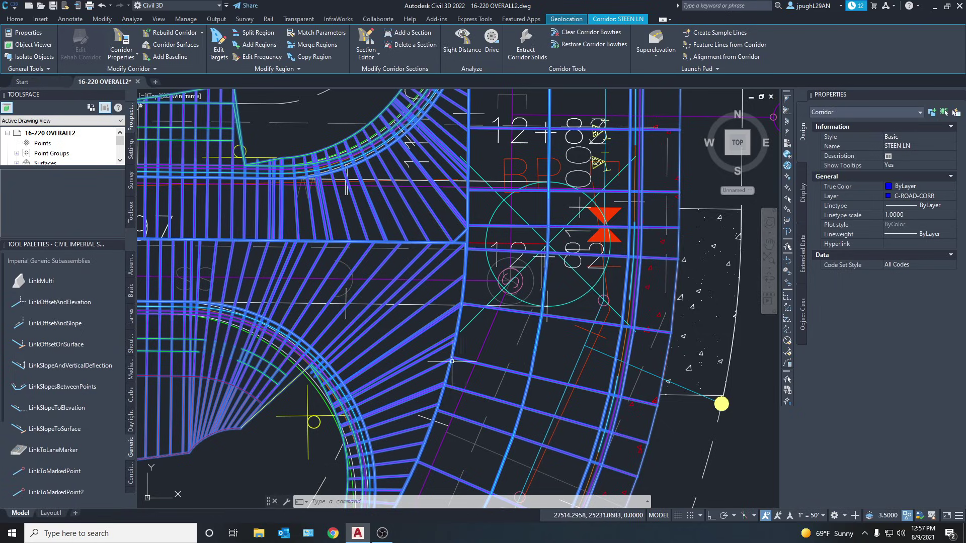
middle_drag(463, 299, 421, 421)
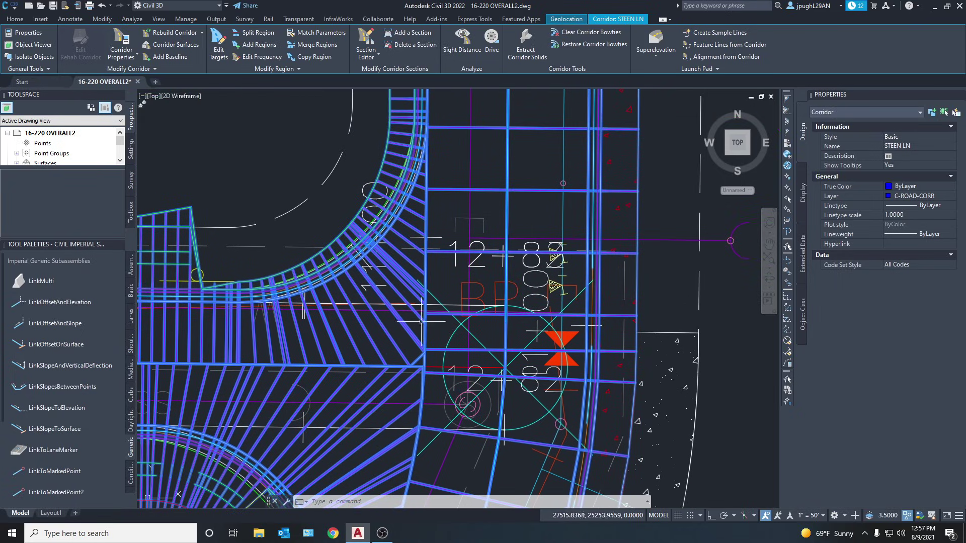
mouse_move(237, 300)
middle_down()
mouse_move(398, 291)
mouse_move(370, 265)
middle_up()
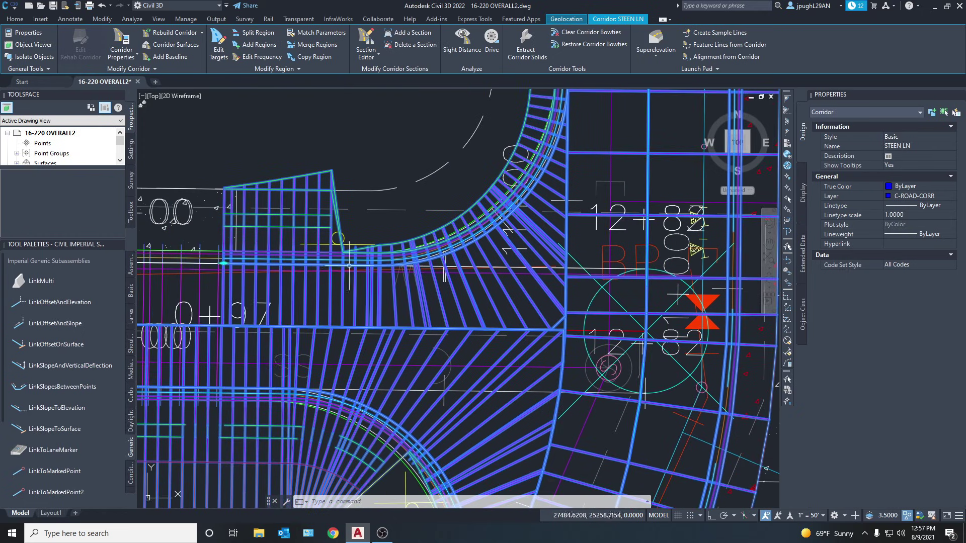
middle_drag(267, 282, 276, 201)
scroll(250, 244, down, 2)
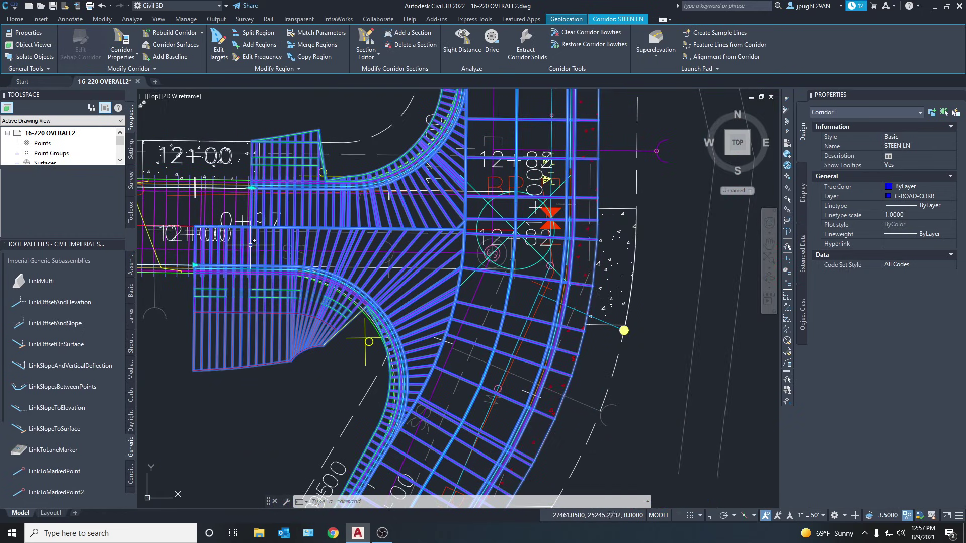
Step: Shorten the SW curb return region's southern end to the adjacent STEEN LN region boundary, and move that boundary farther south along the baseline
middle_drag(447, 365, 459, 204)
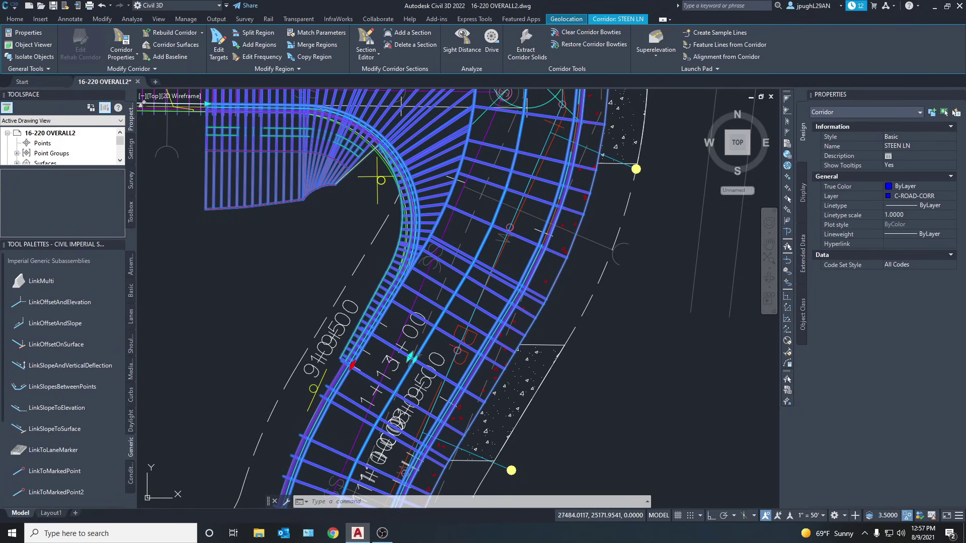
click(352, 362)
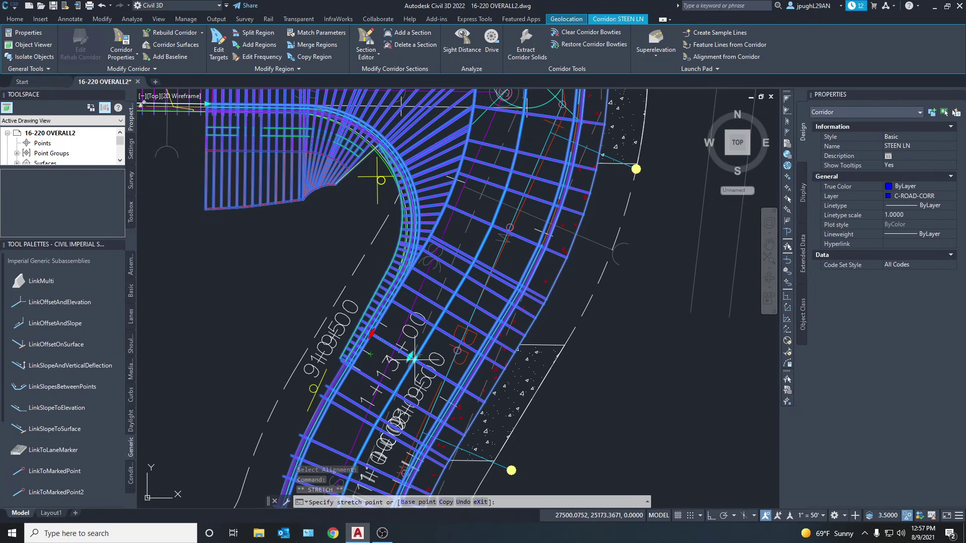
click(412, 358)
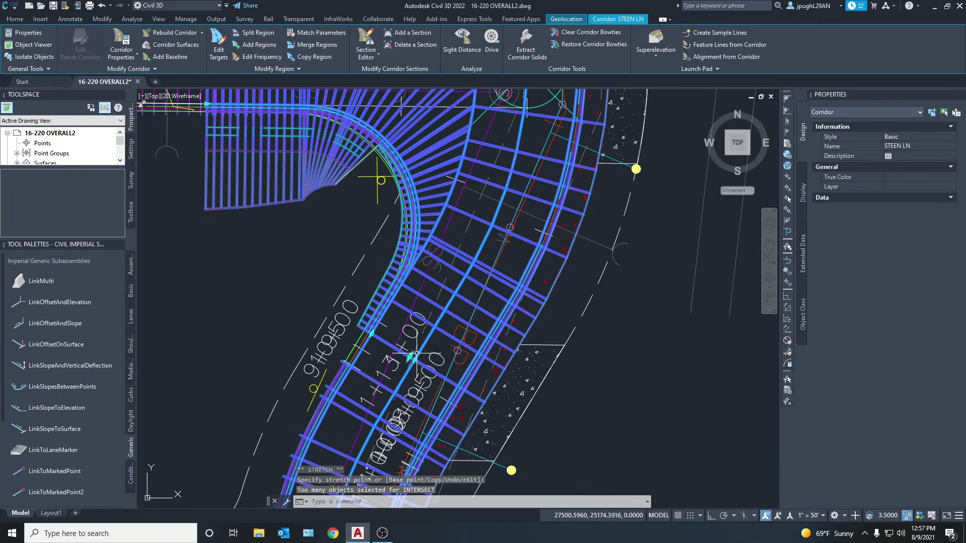
click(413, 358)
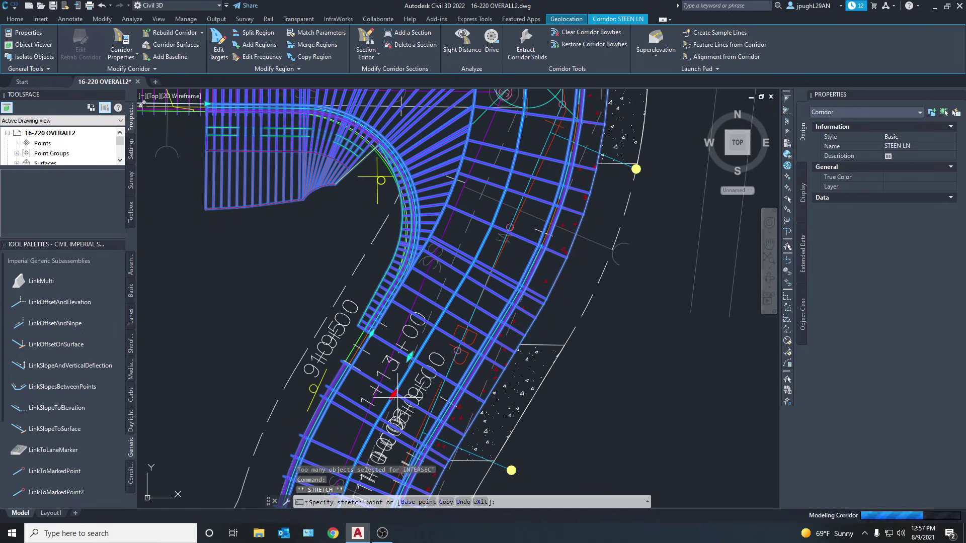
click(398, 397)
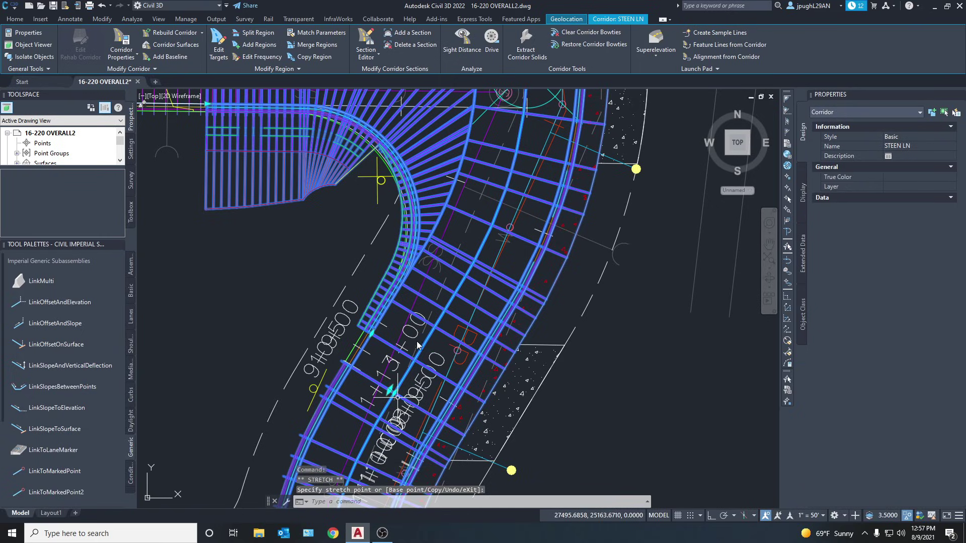
Step: Move the SW curb return region's western start to line up with the NW region's western end, and clear the corridor selection
scroll(419, 345, down, 3)
middle_drag(442, 171, 349, 246)
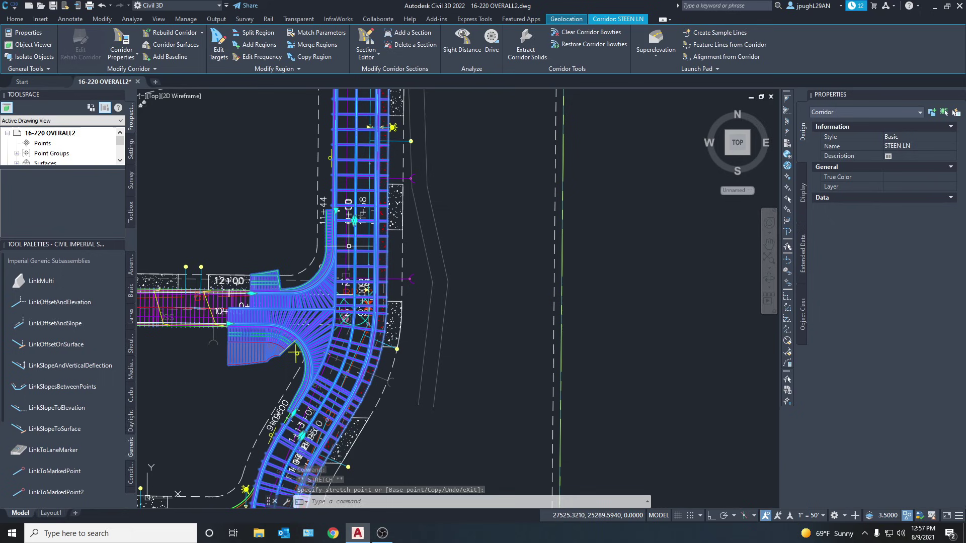
scroll(313, 359, up, 4)
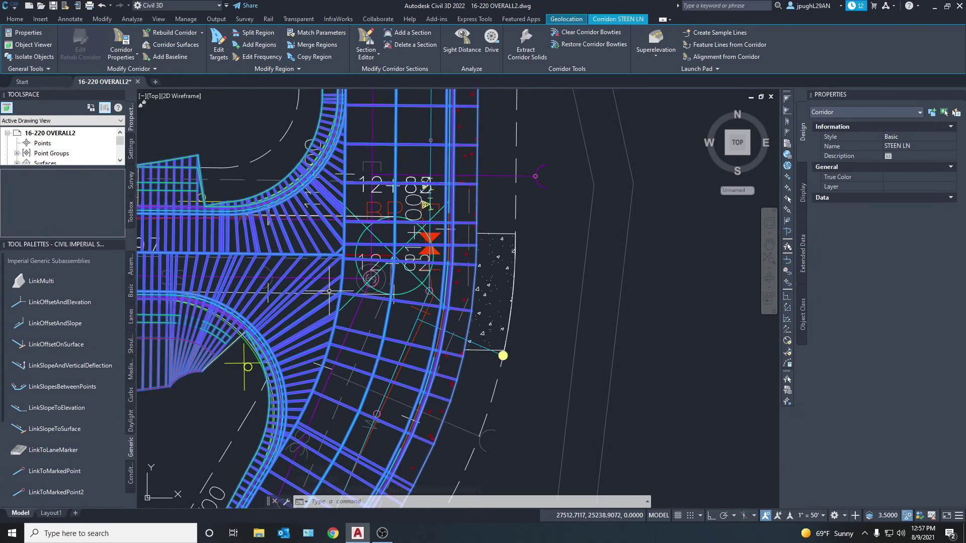
middle_drag(329, 290, 474, 342)
middle_drag(278, 295, 406, 309)
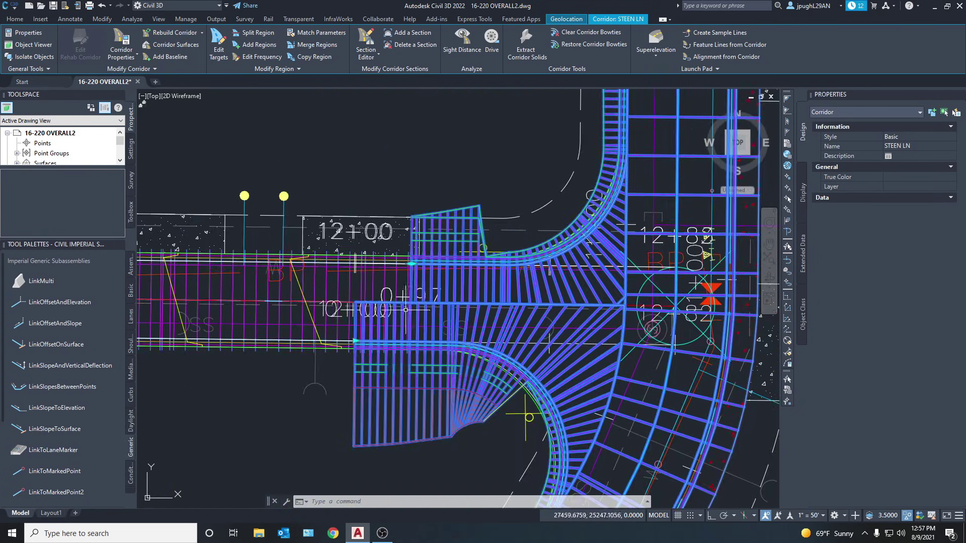
click(355, 341)
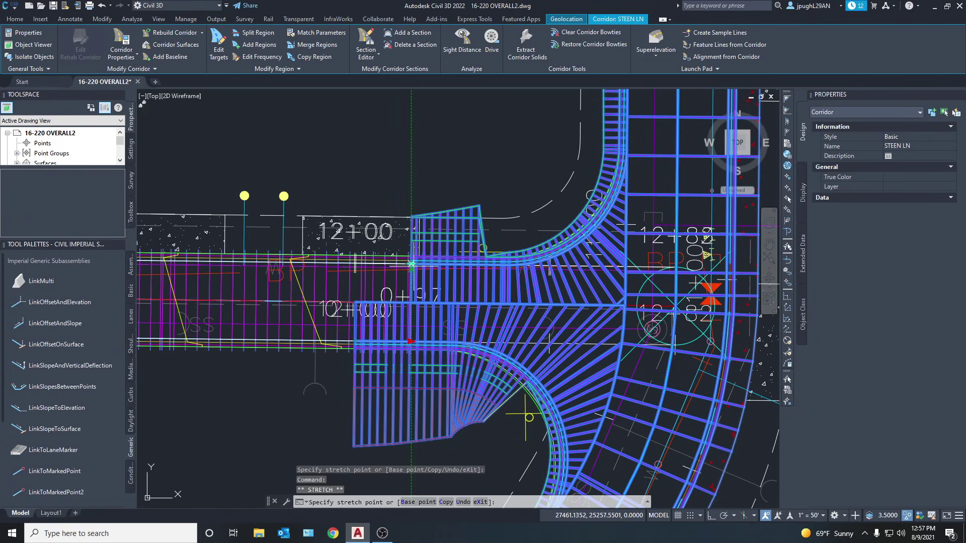
click(411, 264)
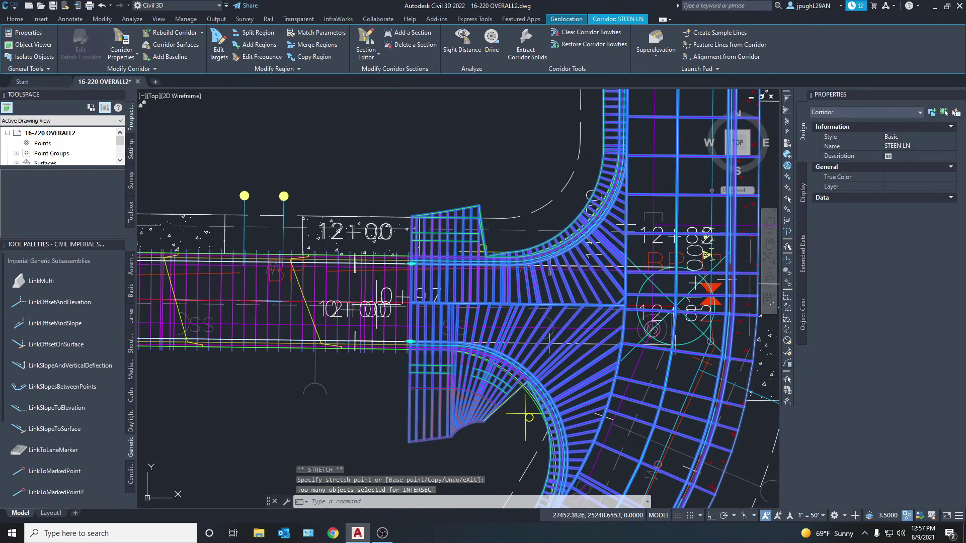
click(387, 281)
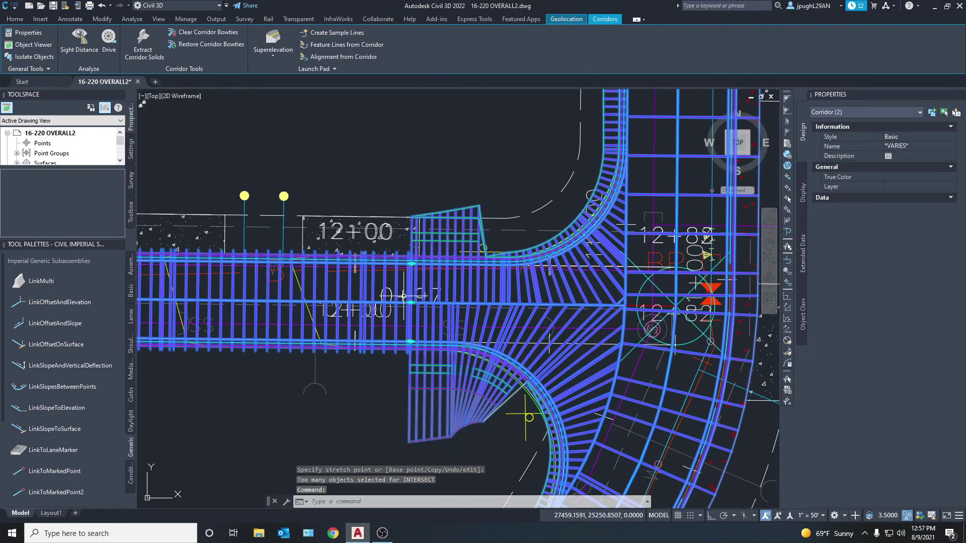
key(Escape)
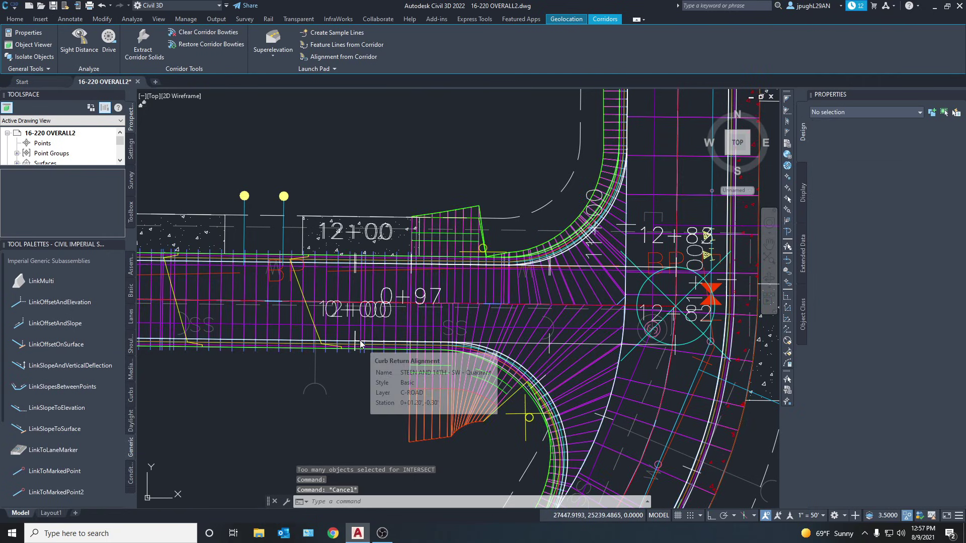
Step: Select the STEEN LN corridor and examine where the two curb returns meet at the edge of STEEN LN
scroll(424, 315, down, 6)
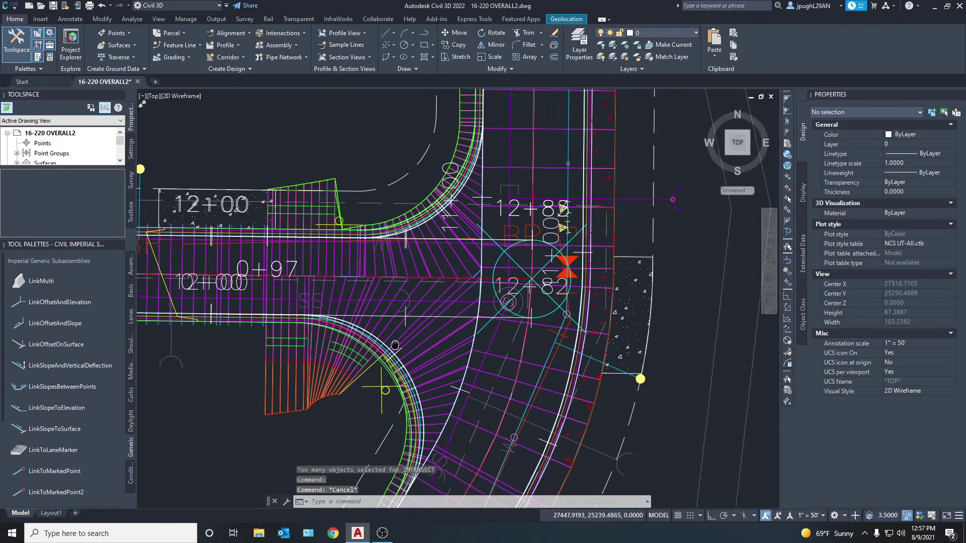
scroll(424, 315, up, 4)
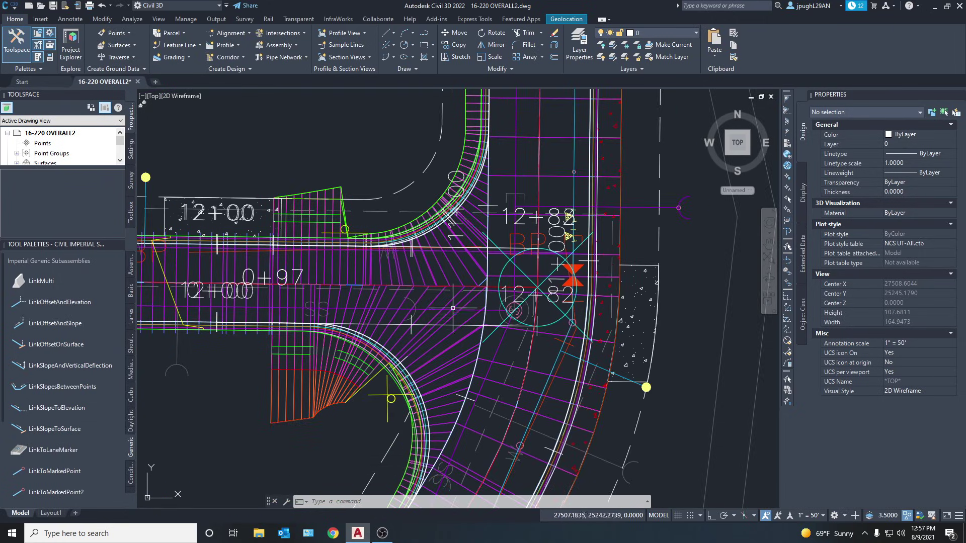
click(460, 305)
scroll(479, 287, up, 5)
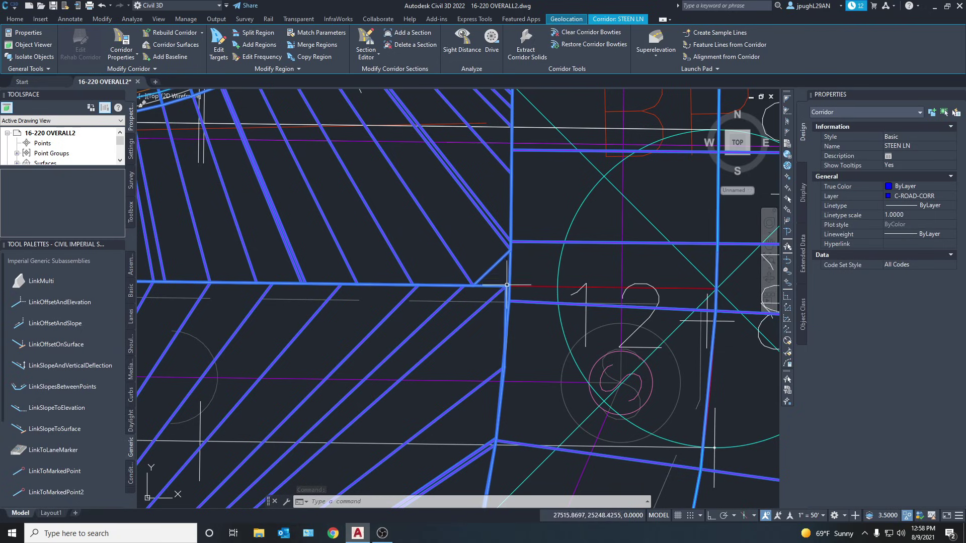
scroll(503, 266, down, 4)
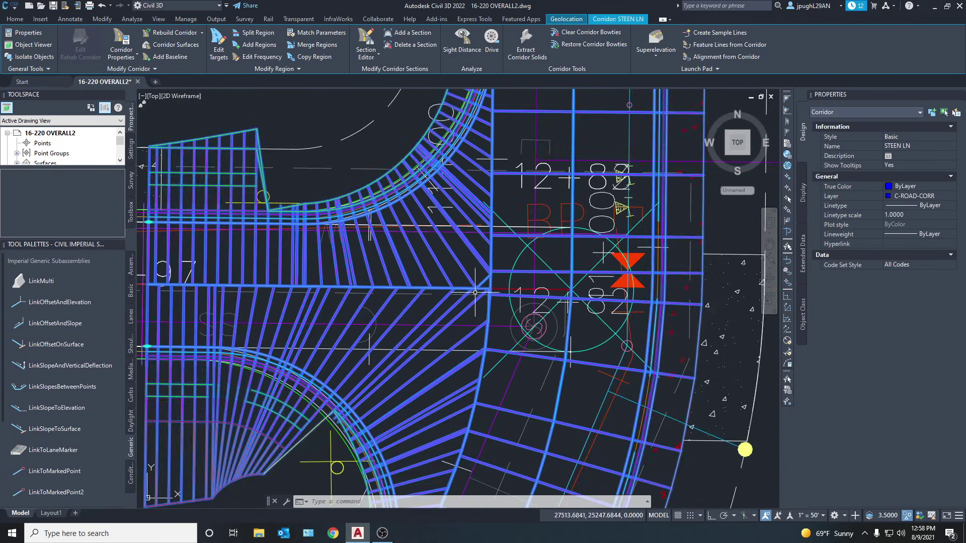
Step: Add manual assembly sections to the NW curb return around station 0+52.5, where it meets the edge of STEEN LN
scroll(425, 160, up, 2)
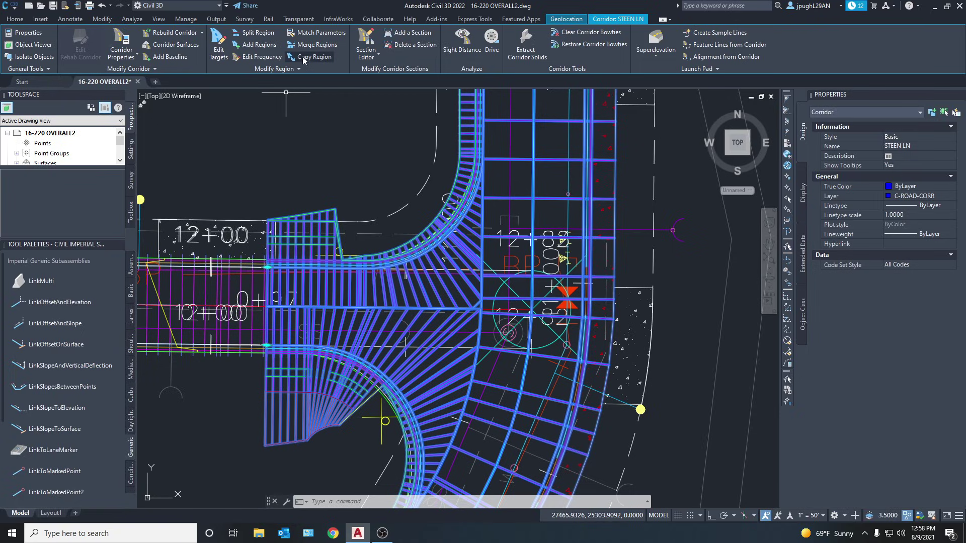
click(422, 34)
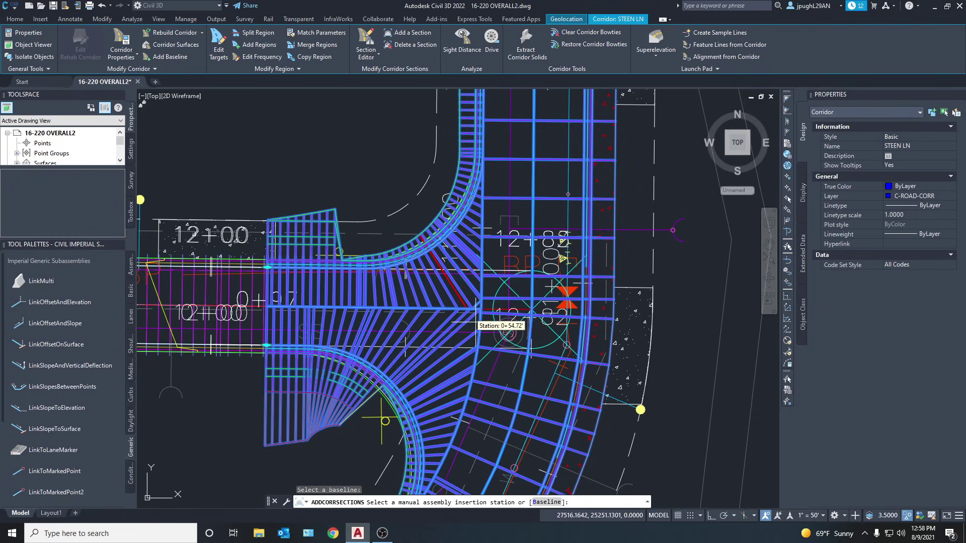
scroll(475, 312, up, 2)
scroll(480, 313, up, 4)
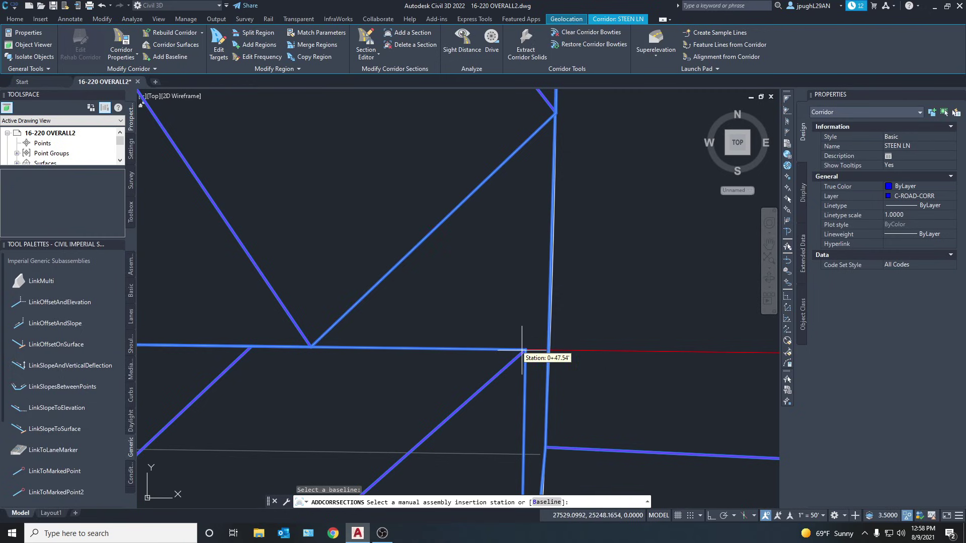
click(527, 349)
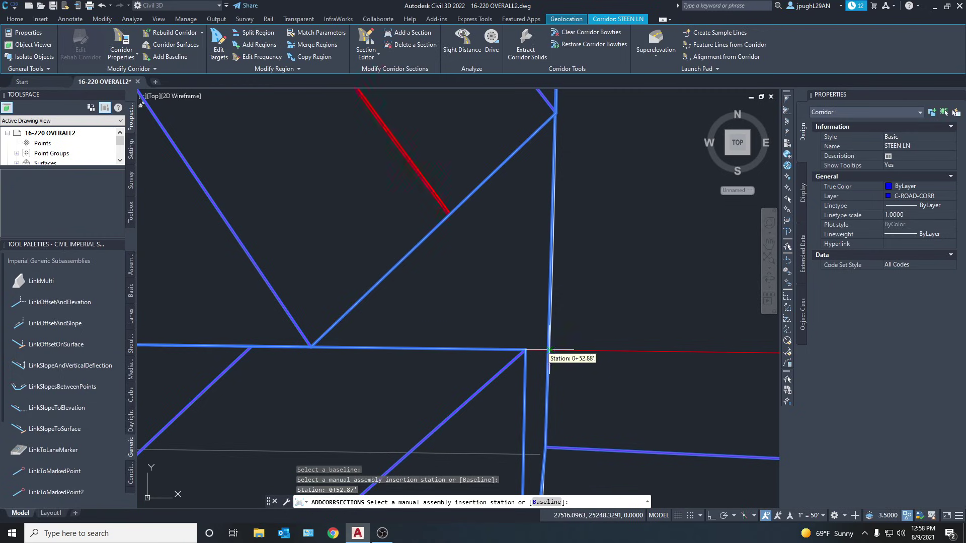
click(494, 301)
click(509, 207)
key(Return)
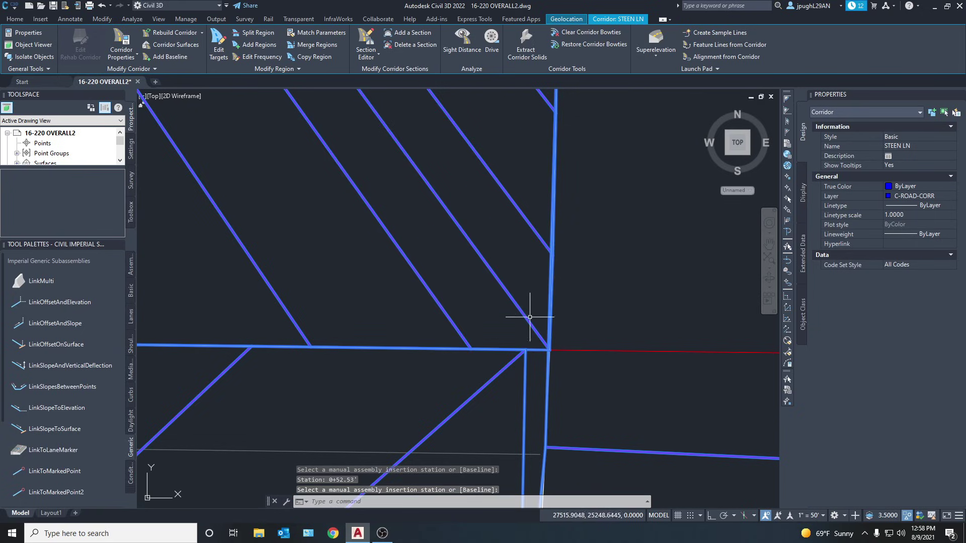
scroll(569, 227, down, 2)
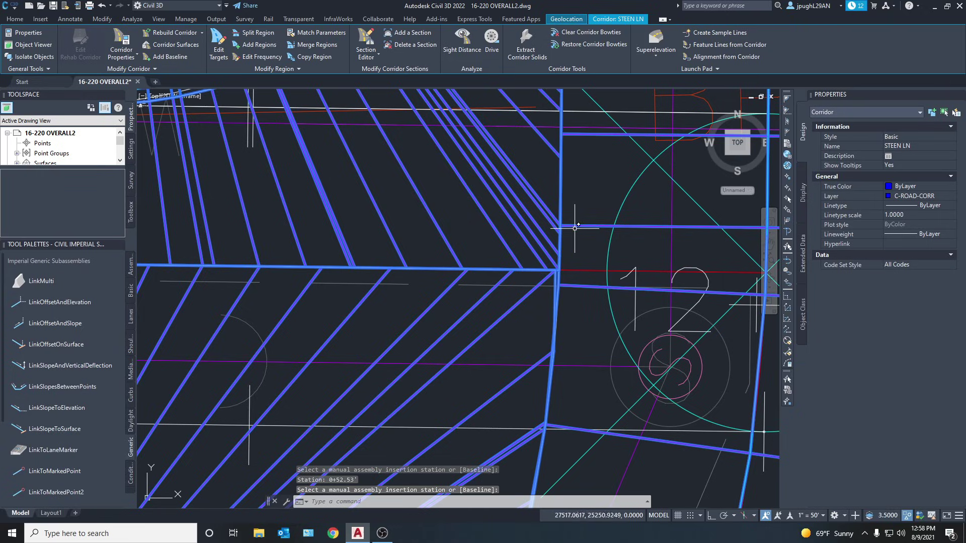
scroll(555, 289, up, 2)
scroll(558, 281, down, 1)
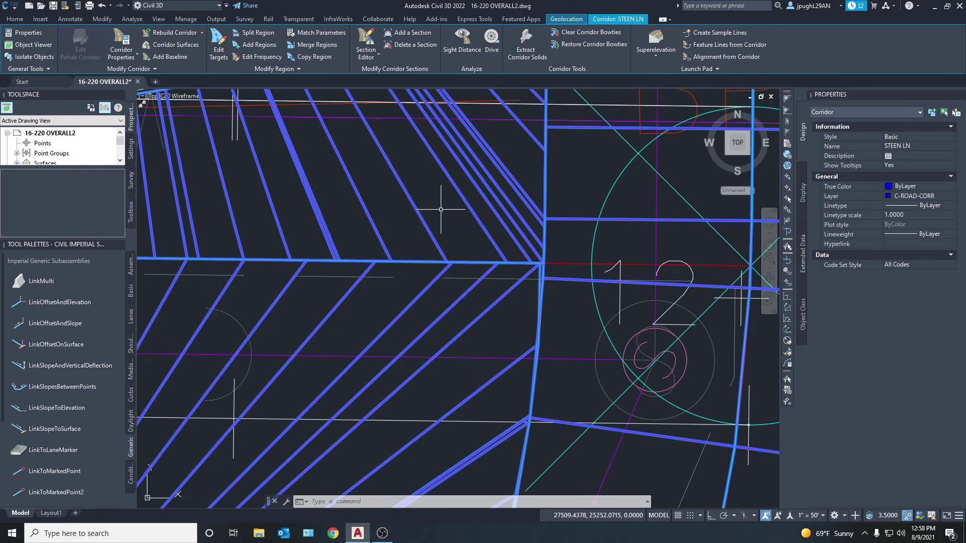
Step: Add manual assembly sections to the SW curb return around station 0+49.5 near the edge of STEEN LN, and clear the corridor selection
click(407, 33)
scroll(439, 277, down, 2)
scroll(439, 277, up, 2)
scroll(442, 241, up, 4)
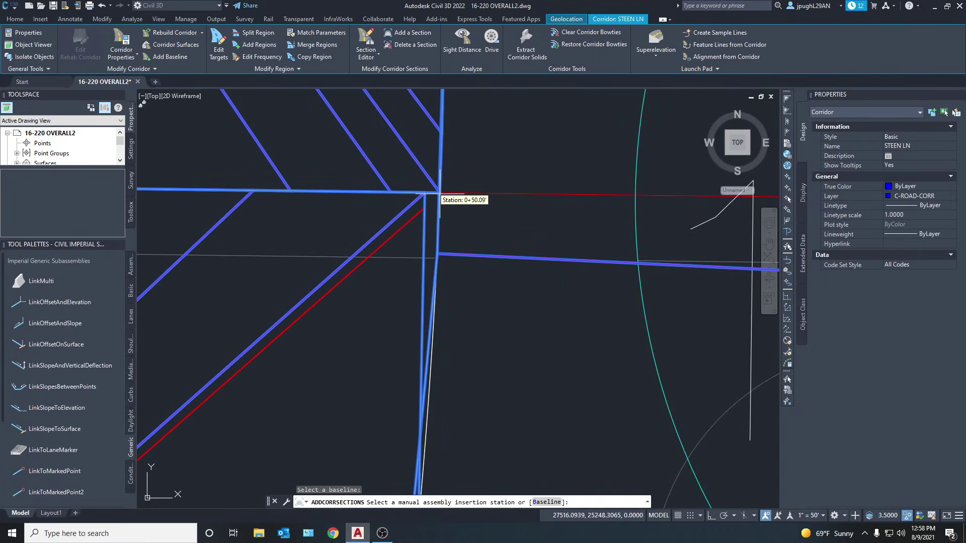
click(433, 206)
click(424, 255)
click(408, 243)
click(322, 202)
key(Return)
scroll(323, 201, down, 5)
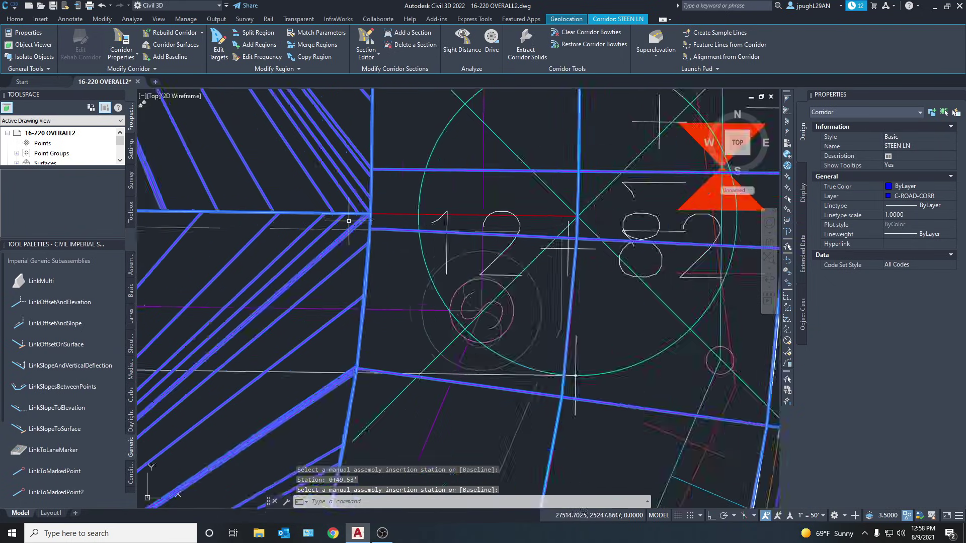
scroll(442, 248, down, 2)
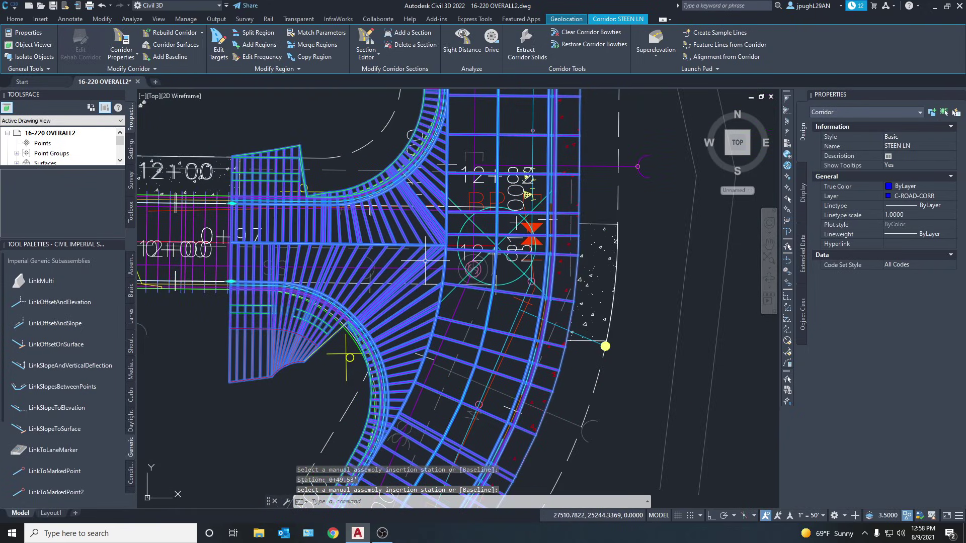
key(Escape)
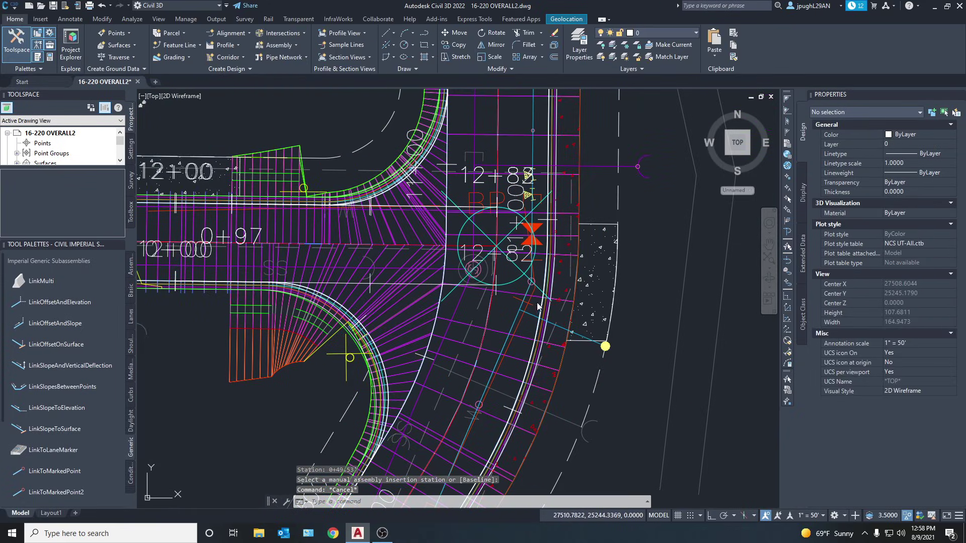
Step: Select the STEEN LN corridor and open the surface definitions in its corridor properties
scroll(449, 299, down, 4)
scroll(364, 299, up, 4)
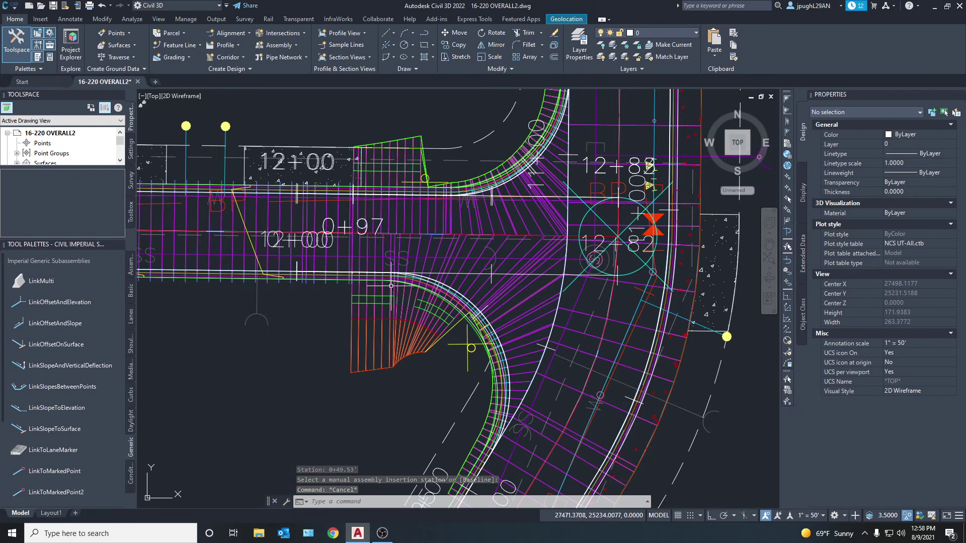
middle_drag(579, 335, 463, 298)
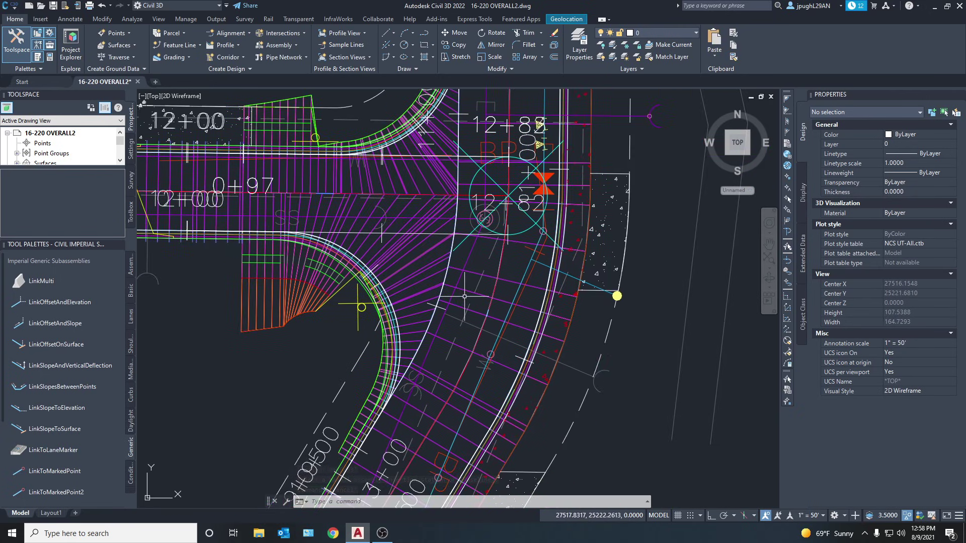
scroll(464, 298, down, 4)
middle_drag(433, 373, 408, 282)
scroll(462, 165, up, 4)
click(379, 187)
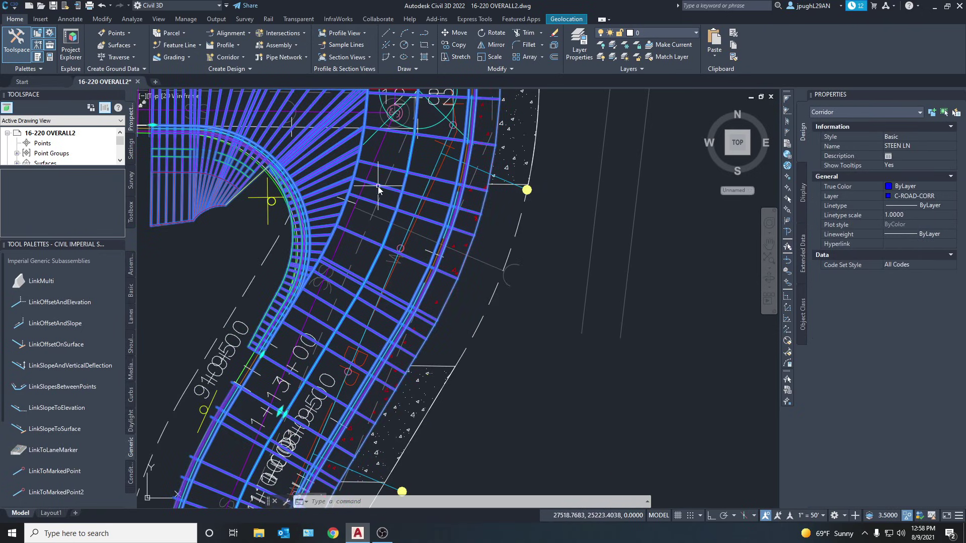
middle_drag(379, 186, 381, 203)
scroll(372, 373, down, 3)
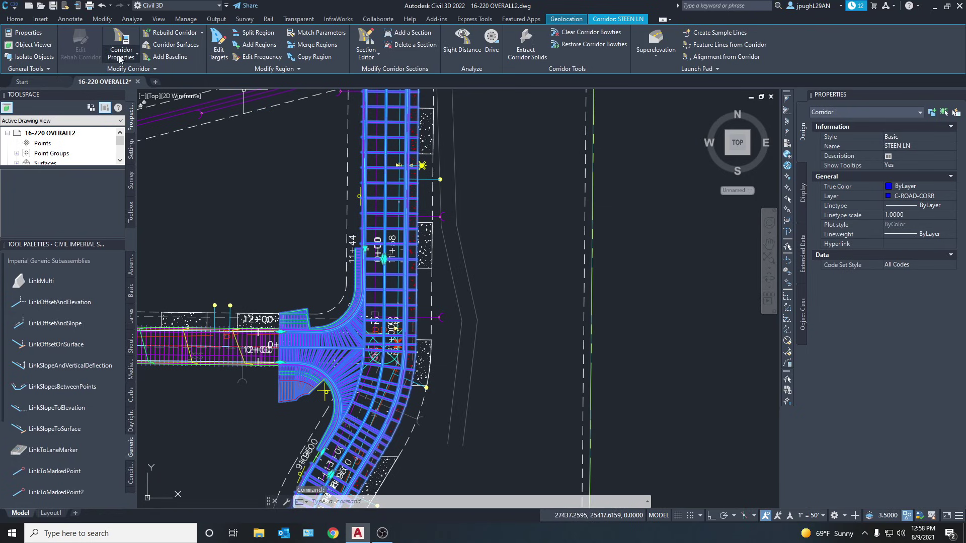
click(120, 40)
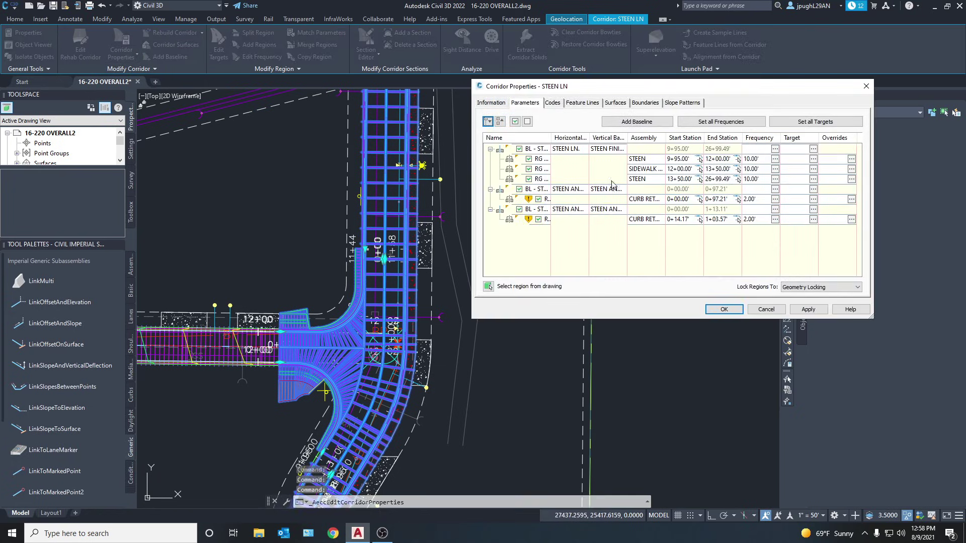
click(611, 104)
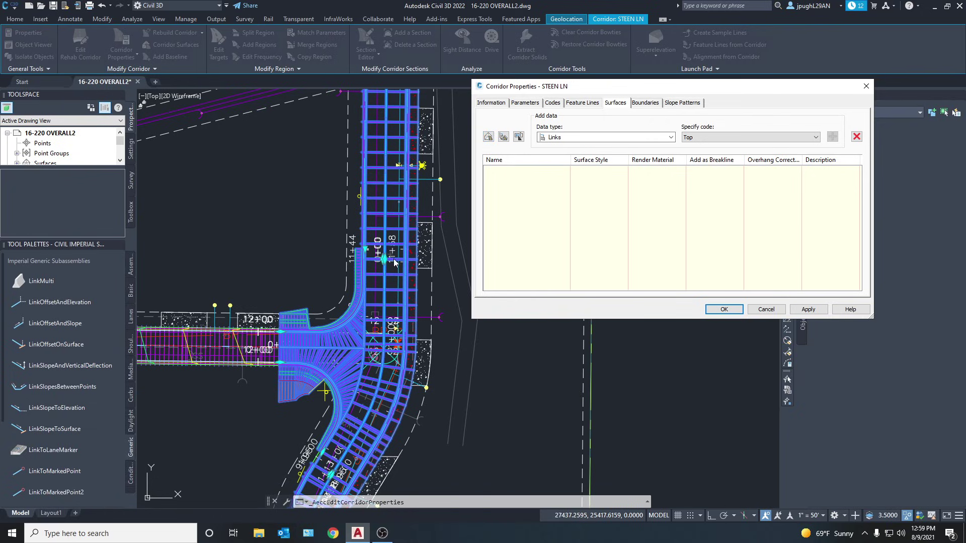
Step: Create a corridor surface for STEEN LN from the Top links and add those links as breaklines
click(488, 136)
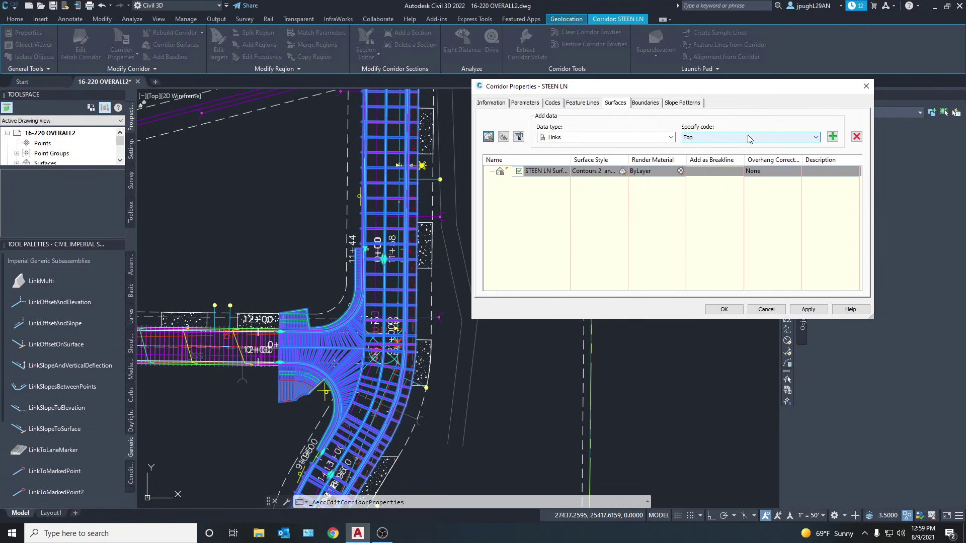
click(832, 138)
click(749, 137)
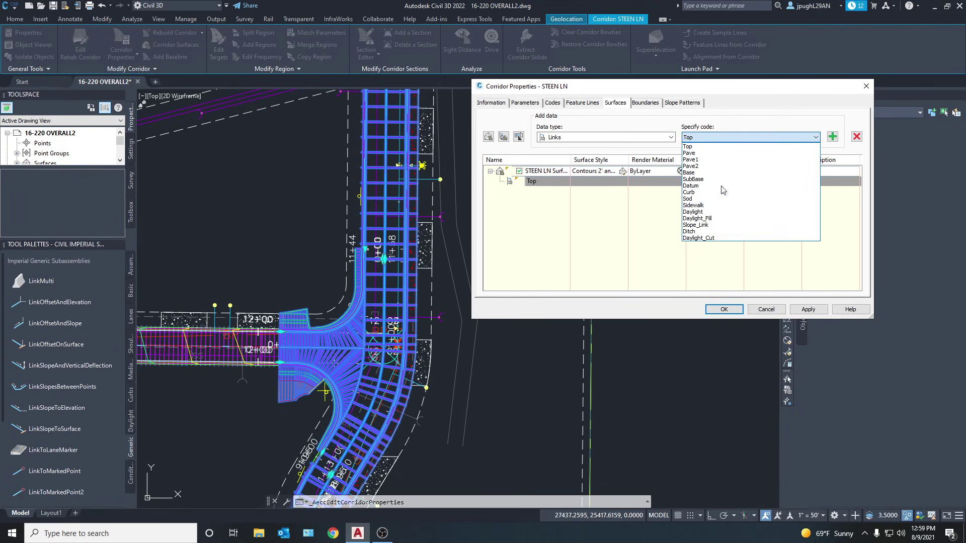
click(729, 137)
click(690, 181)
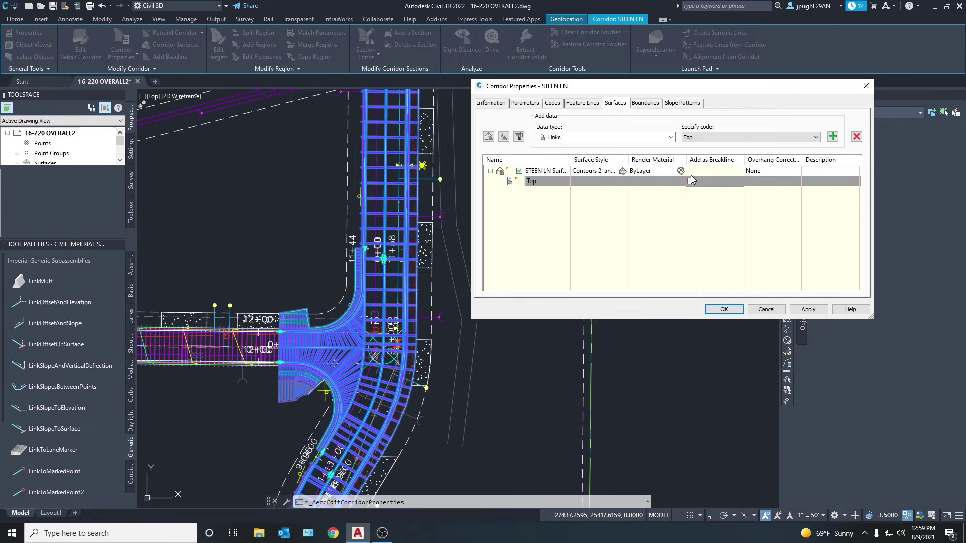
click(691, 180)
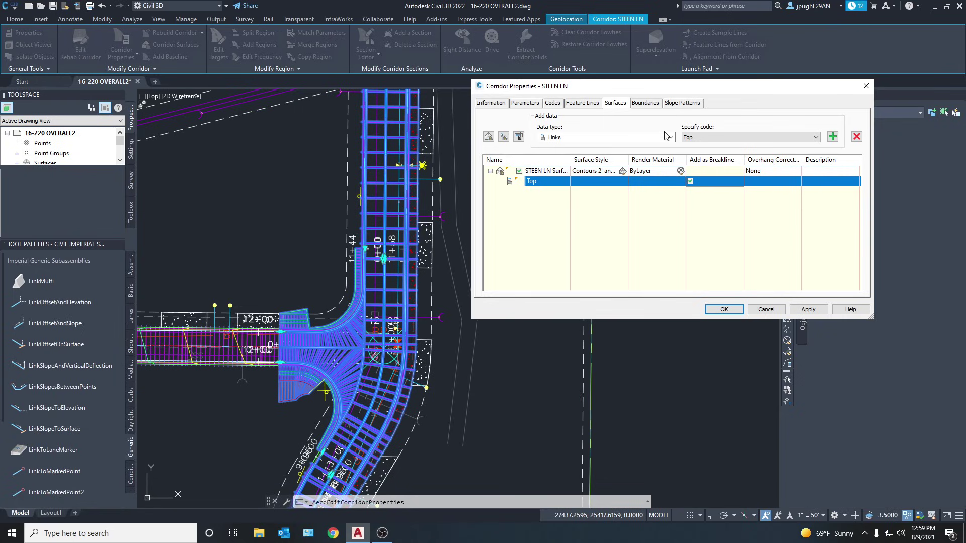
Step: Set the corridor extents as the outer boundary of the STEEN LN surface, apply the properties and rebuild the corridor
click(628, 103)
click(644, 104)
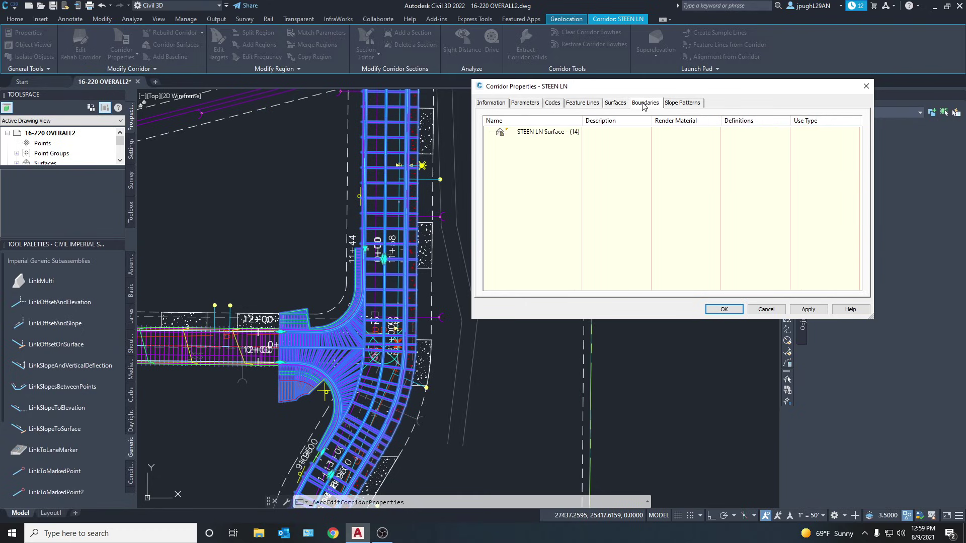
click(544, 132)
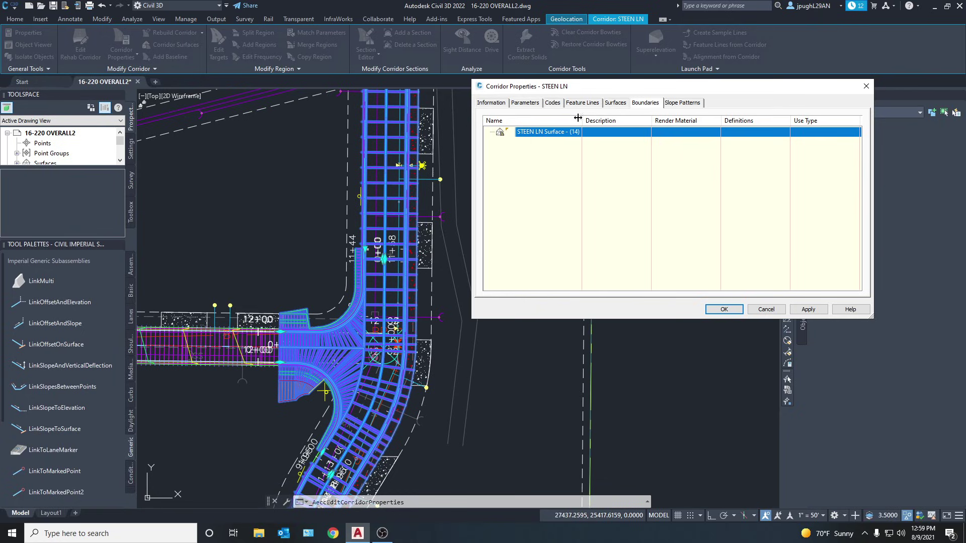
right_click(562, 138)
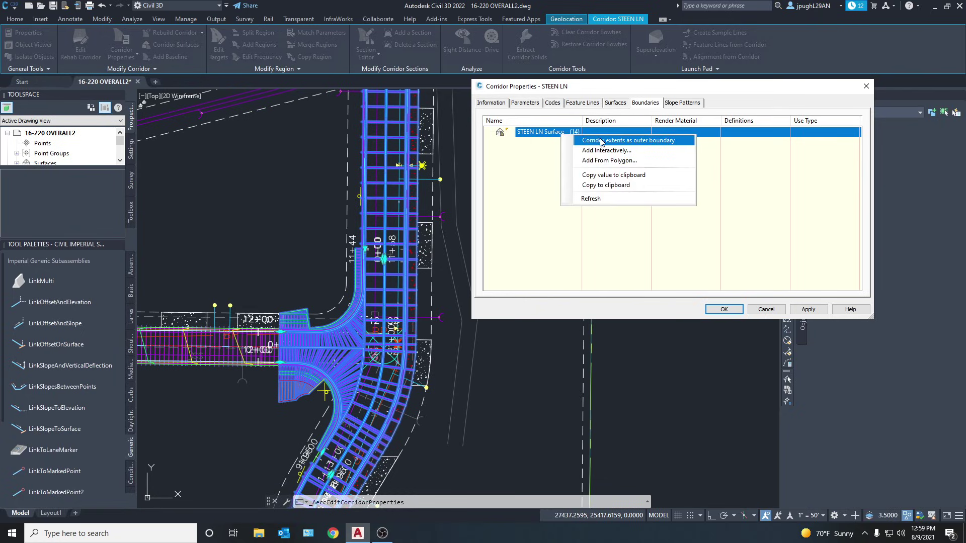
click(655, 144)
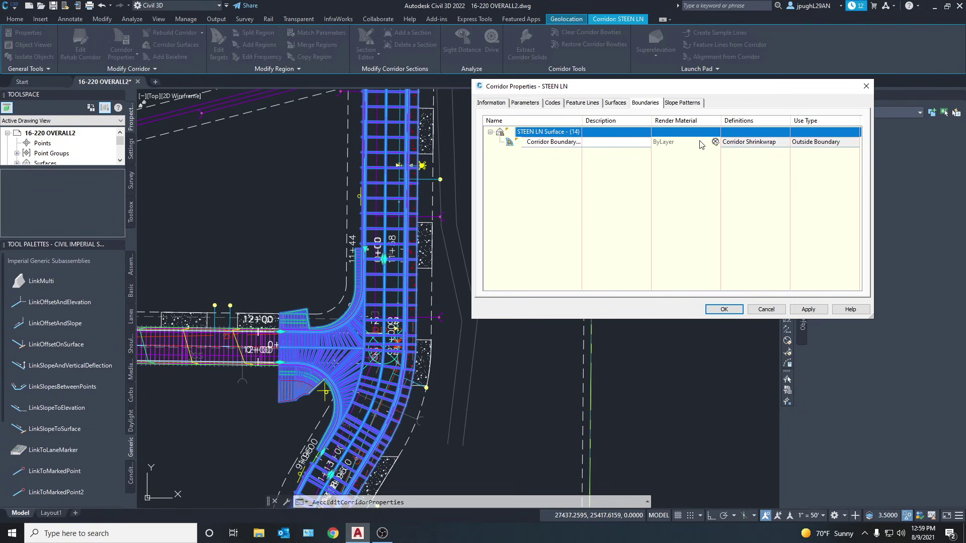
click(724, 309)
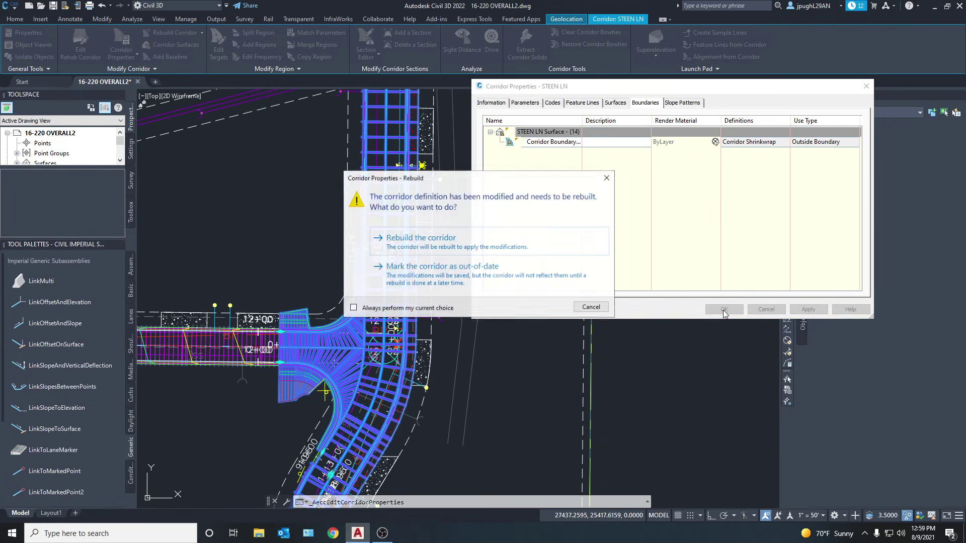
click(407, 243)
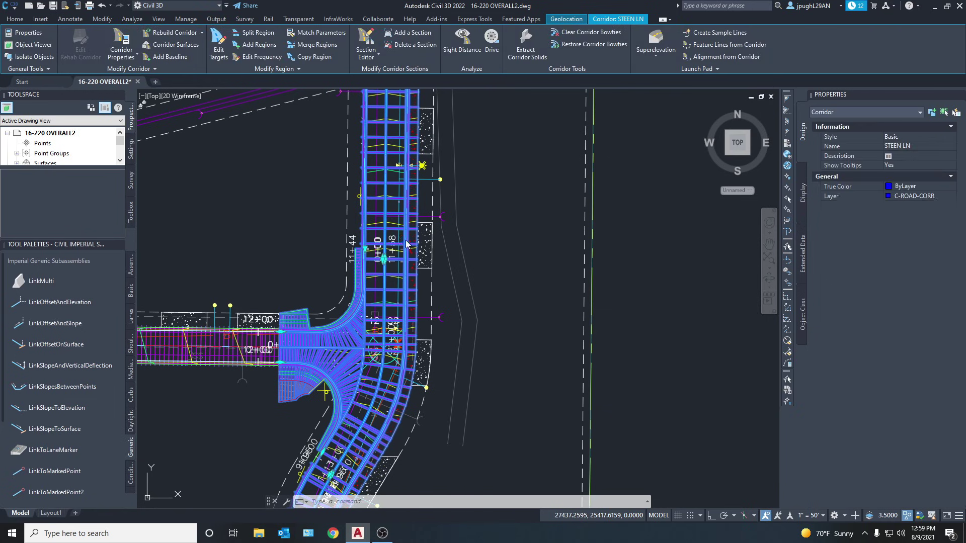
Step: Examine the new surface contours around the intersection and add the STEEN LN surface to the corridor selection
scroll(370, 314, up, 4)
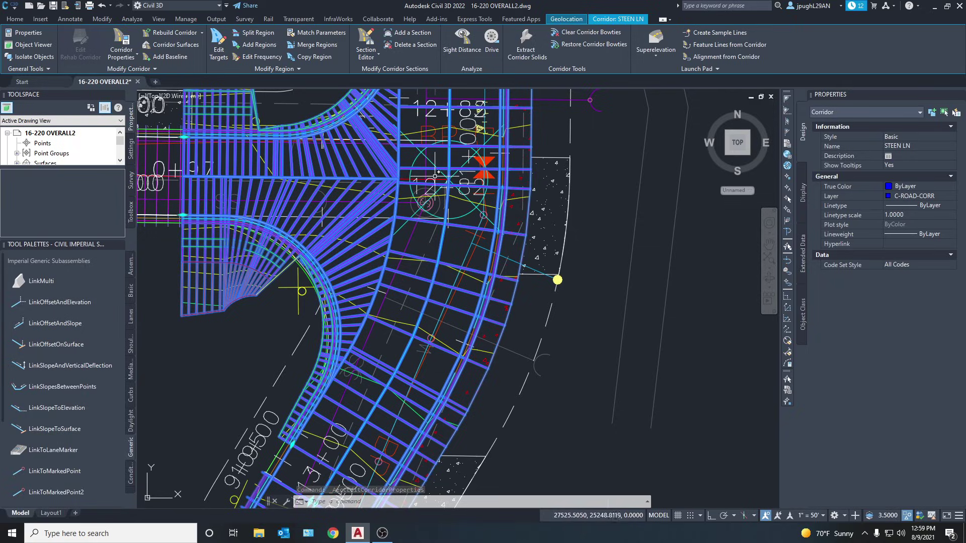
middle_drag(435, 175, 379, 362)
scroll(377, 366, down, 3)
scroll(362, 290, up, 3)
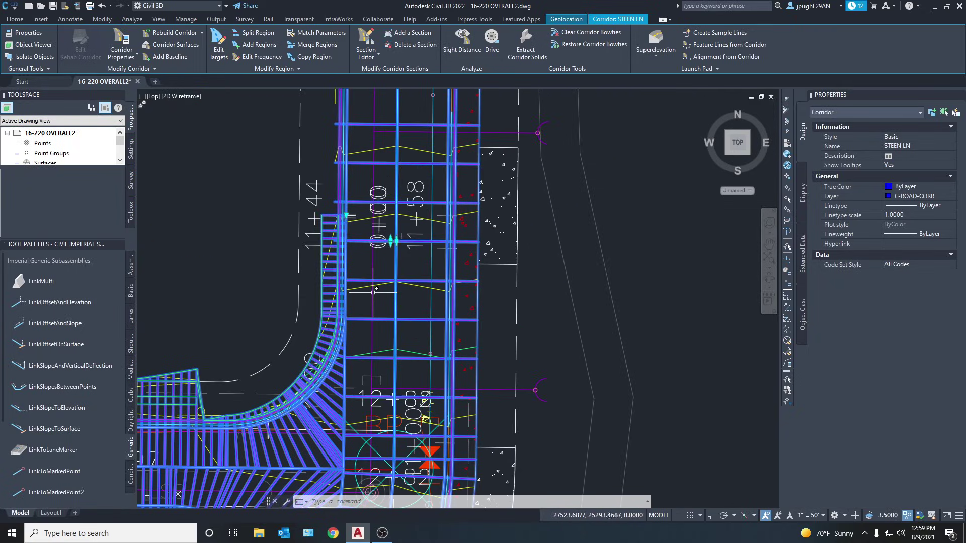
click(363, 284)
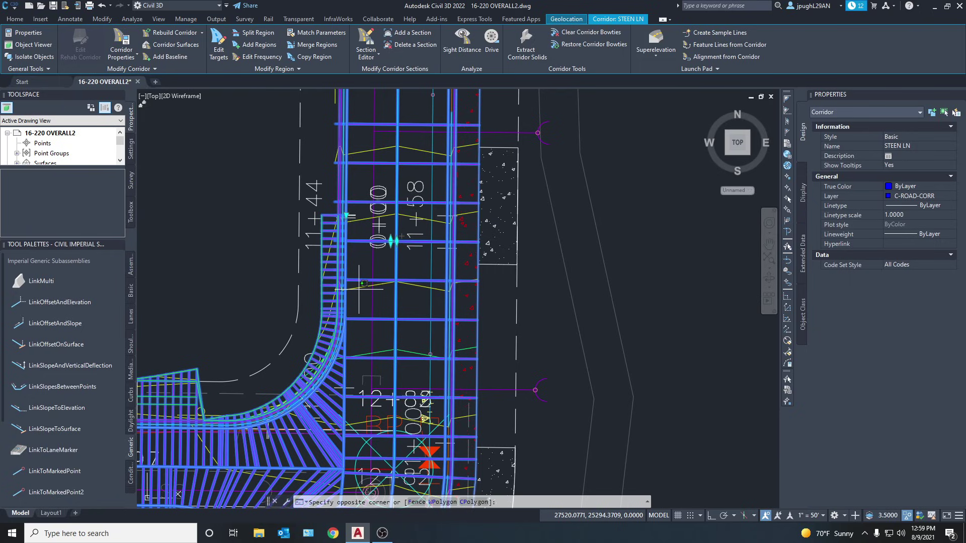
click(334, 307)
Step: Add the side street's surface to the selection and inspect the selected corridor and surfaces in the Object Viewer
scroll(355, 352, down, 2)
middle_drag(355, 352, 449, 265)
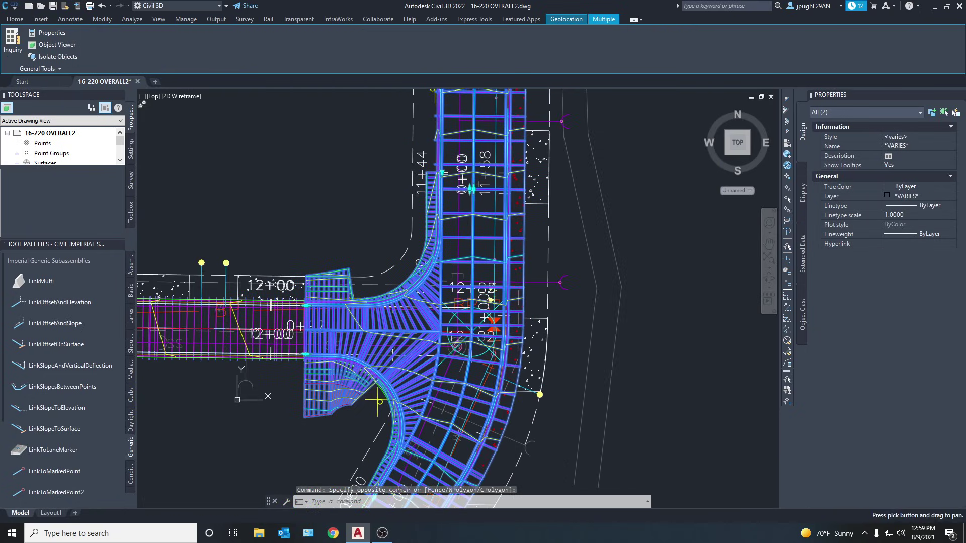
scroll(240, 339, up, 4)
click(247, 341)
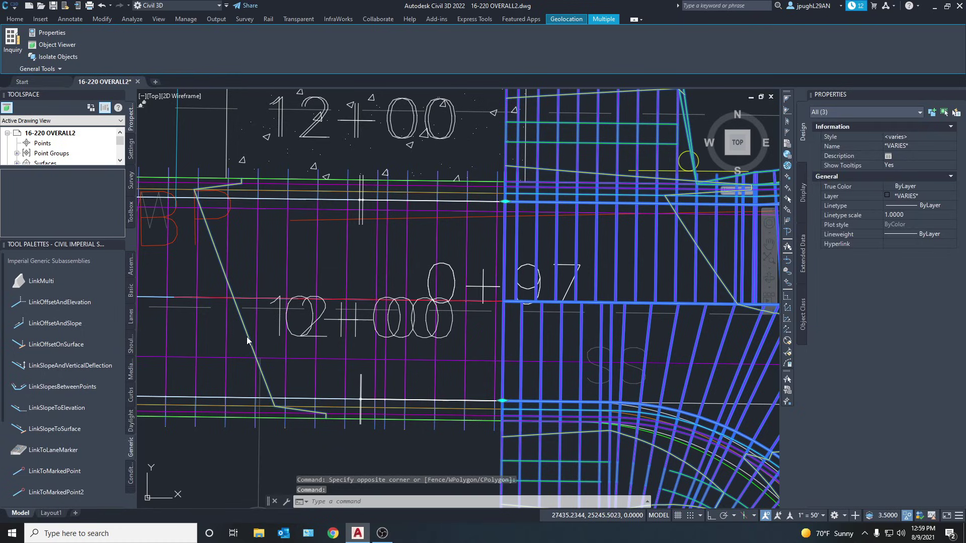
scroll(247, 340, down, 5)
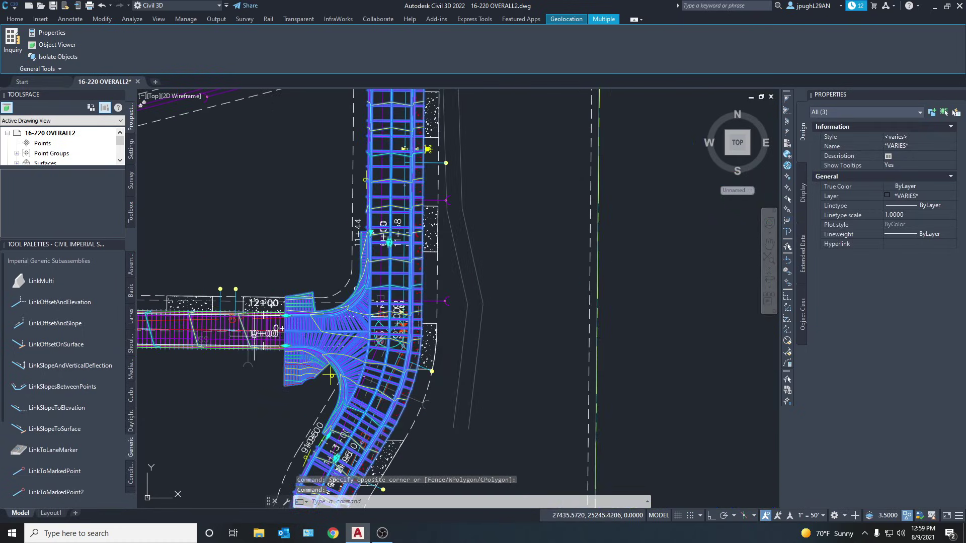
click(56, 45)
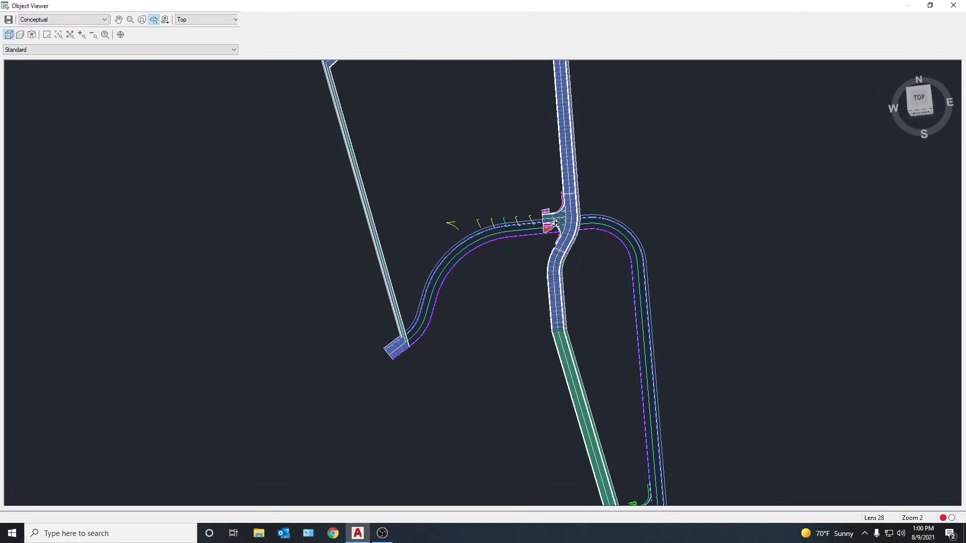
drag(558, 222, 540, 222)
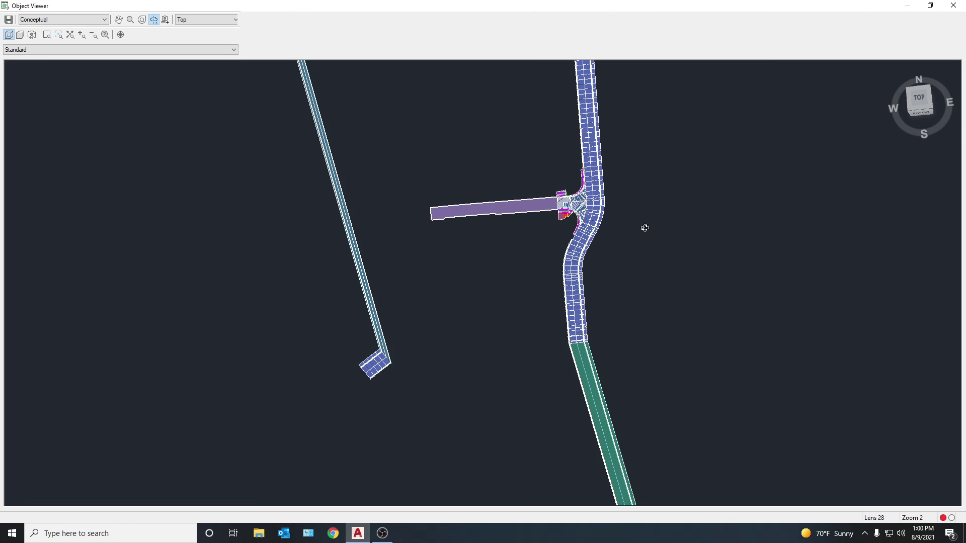
Step: Close the 3D view, clear the selection and open only the STEEN LN surface and the side street's surface in the Object Viewer
click(954, 10)
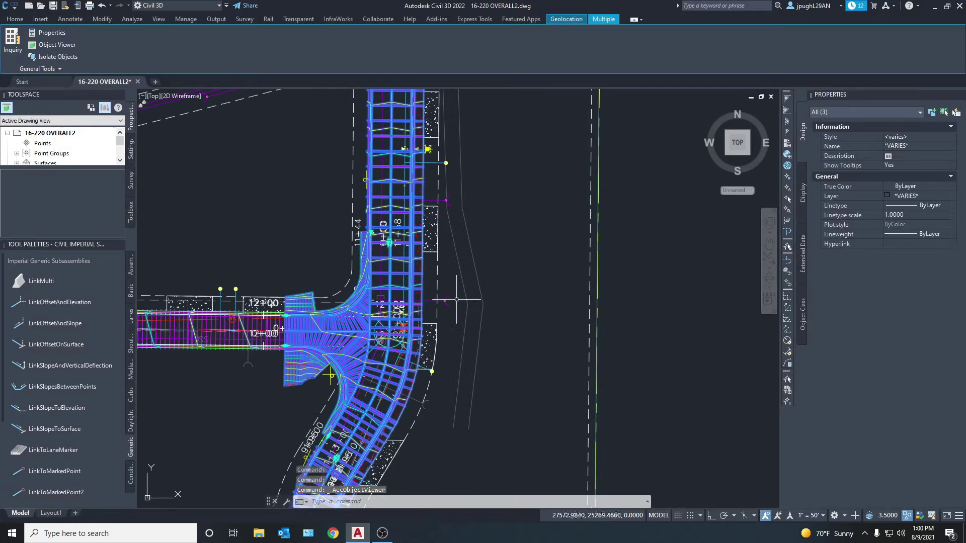
key(Escape)
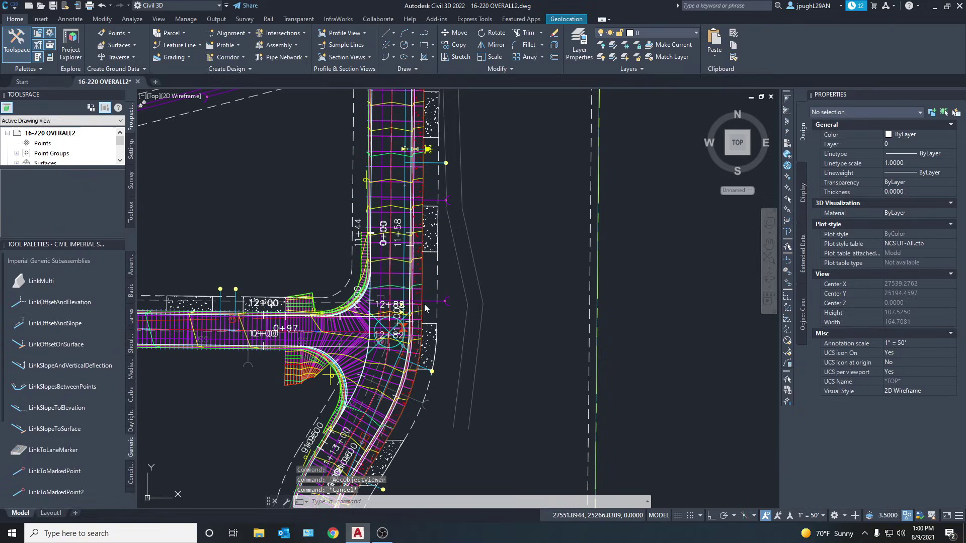
scroll(362, 196, up, 8)
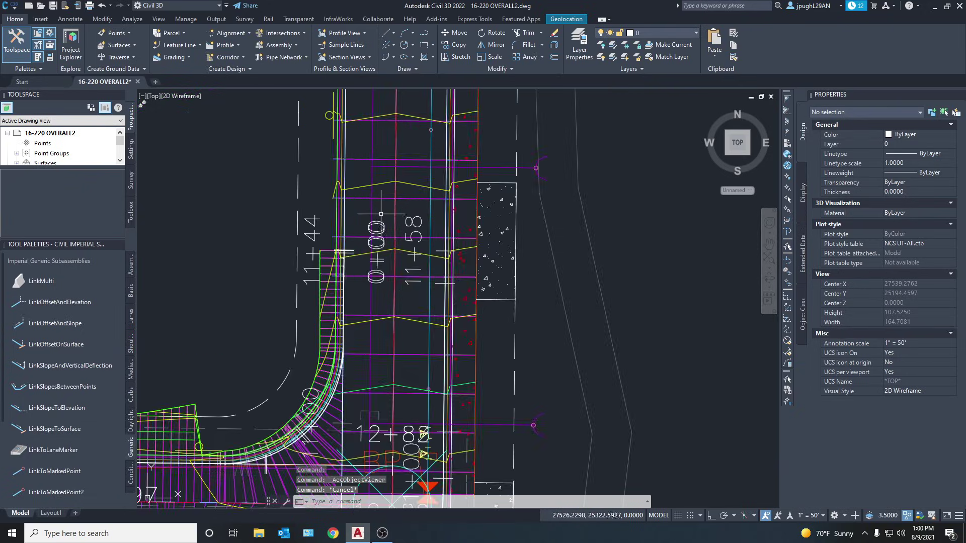
click(323, 155)
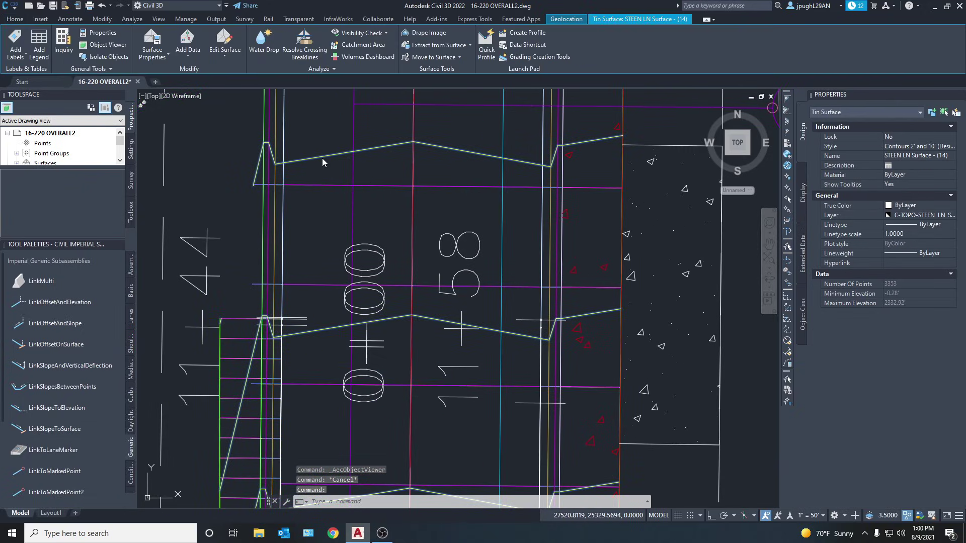
scroll(322, 157, down, 8)
scroll(320, 243, up, 8)
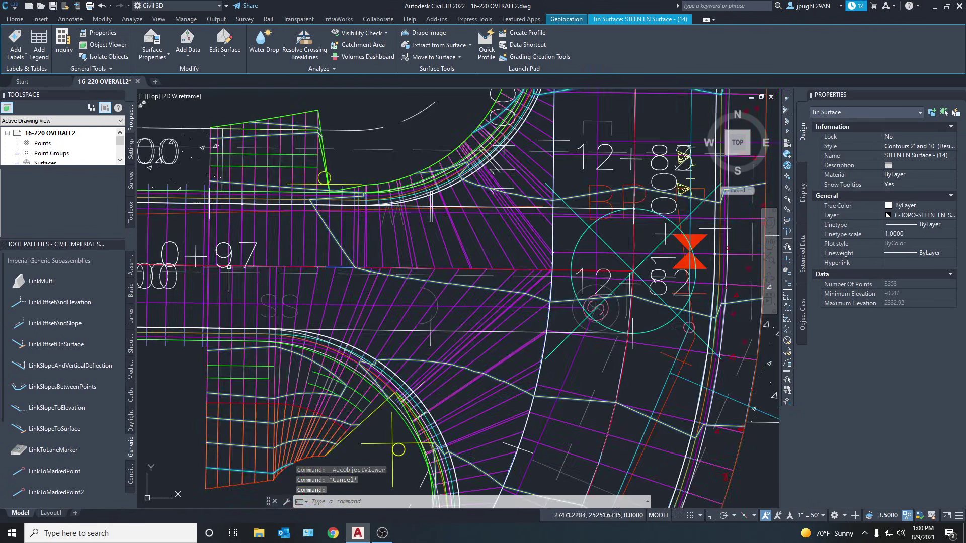
scroll(300, 238, up, 4)
click(304, 214)
scroll(304, 214, down, 6)
scroll(246, 267, down, 4)
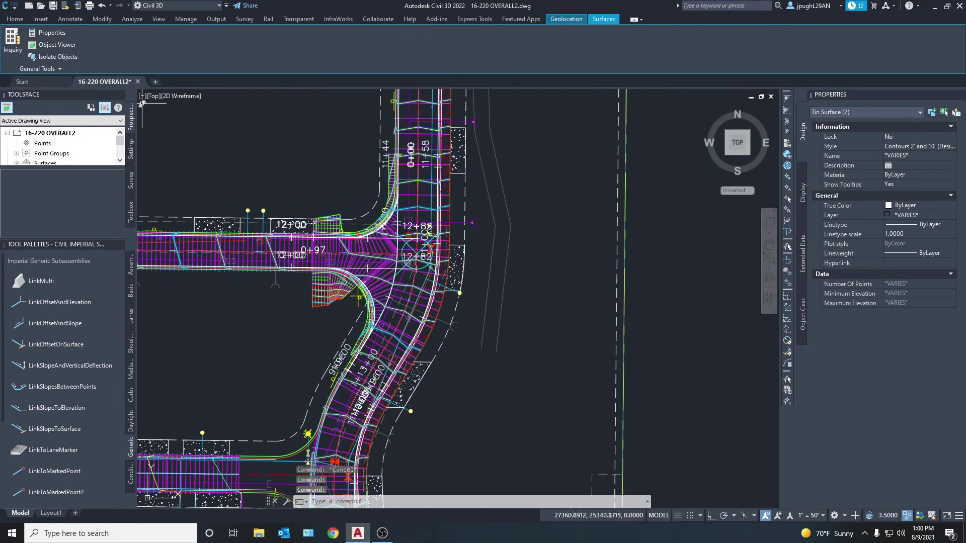
click(57, 44)
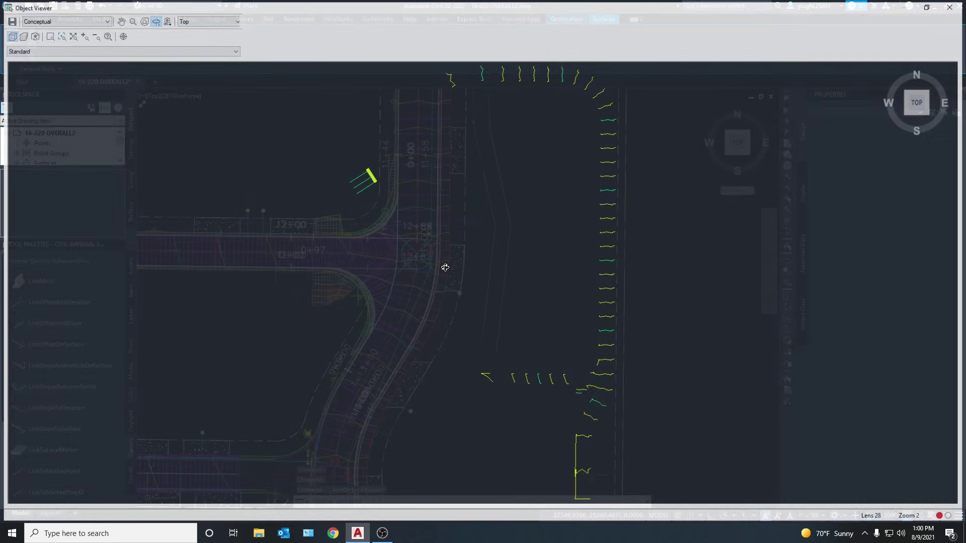
Step: Orbit the two surfaces in 3D and examine the seam where the side street meets the STEEN LN intersection
drag(471, 307, 432, 352)
scroll(474, 196, up, 5)
scroll(474, 196, down, 3)
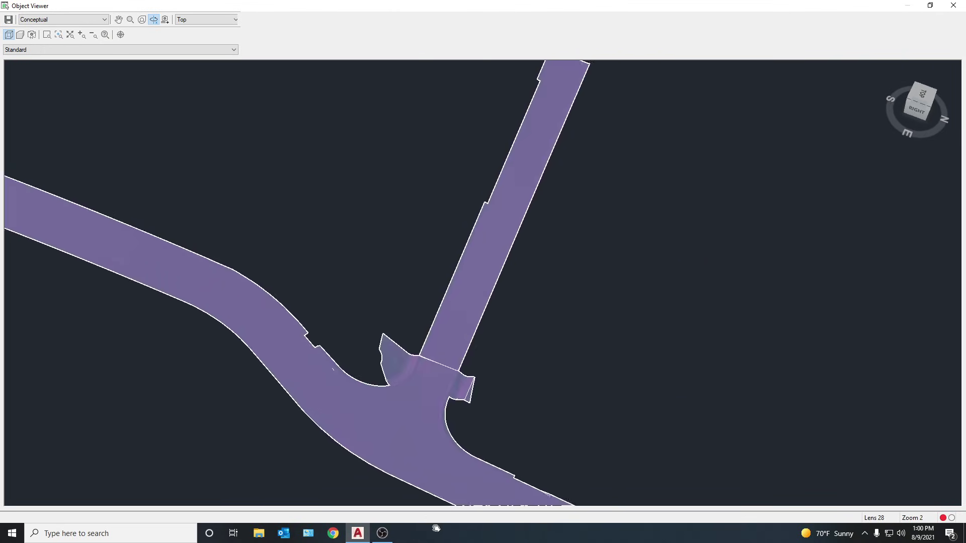
scroll(427, 414, up, 5)
middle_drag(427, 380, 274, 340)
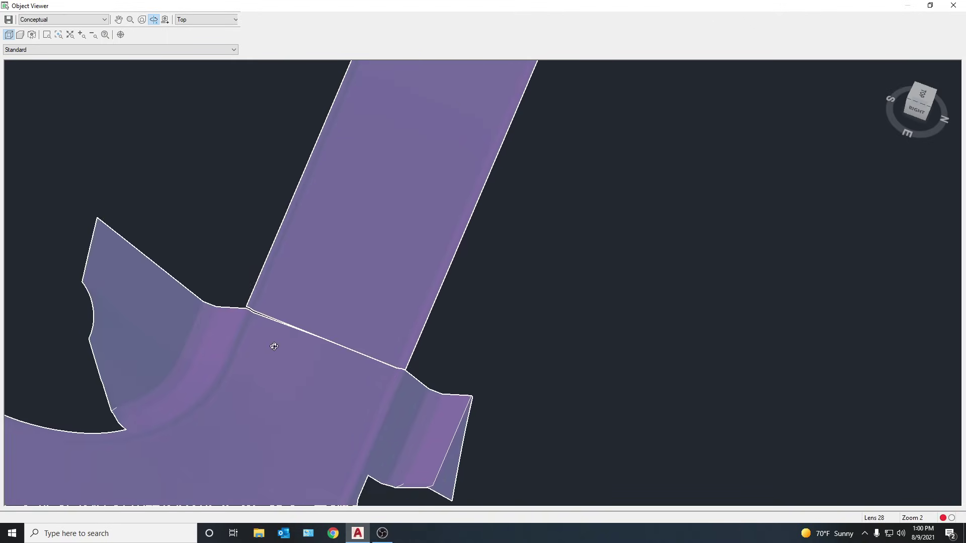
scroll(280, 345, up, 5)
scroll(355, 381, down, 4)
drag(355, 382, 320, 257)
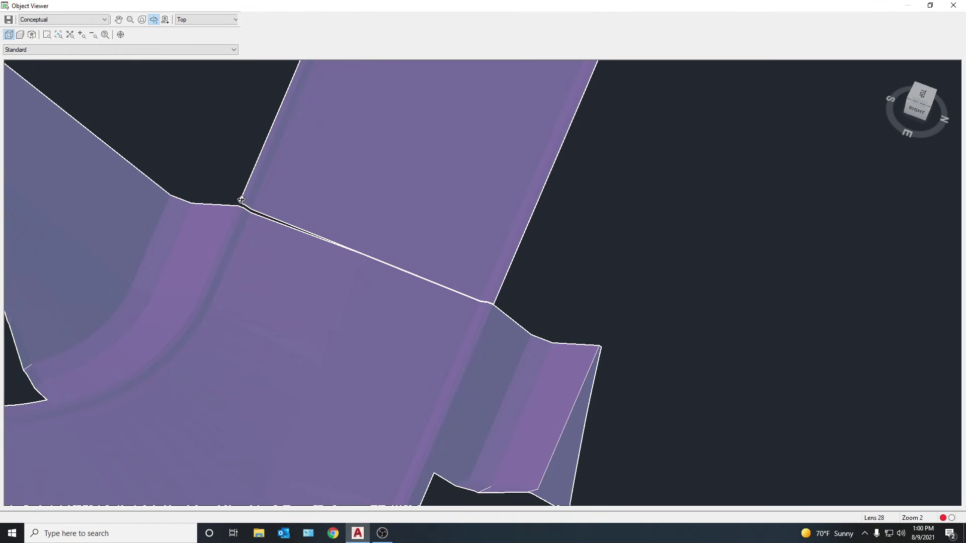
drag(386, 275, 482, 173)
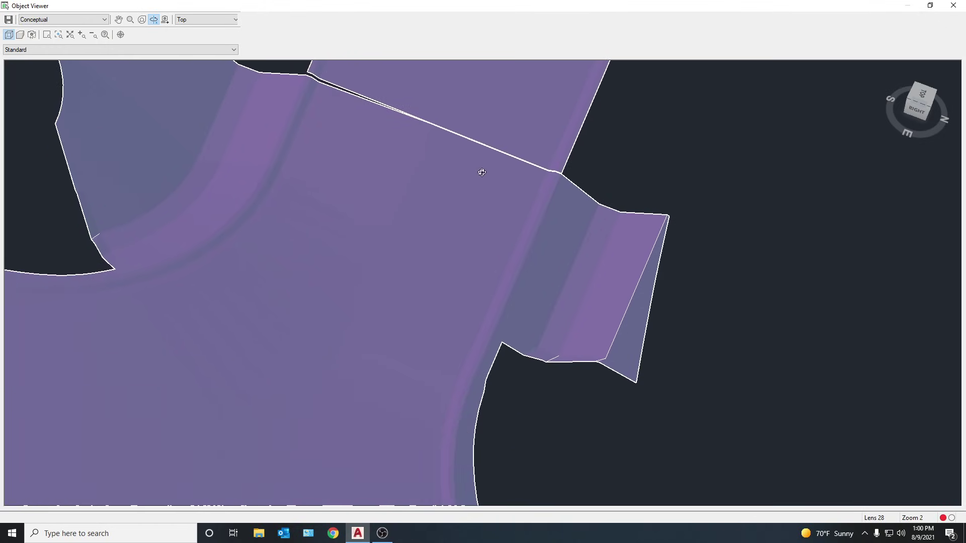
Step: Examine the curb returns and the adjoining STEEN LN roadway on the shaded surfaces from several angles
drag(86, 326, 273, 184)
drag(483, 217, 397, 379)
drag(363, 405, 482, 299)
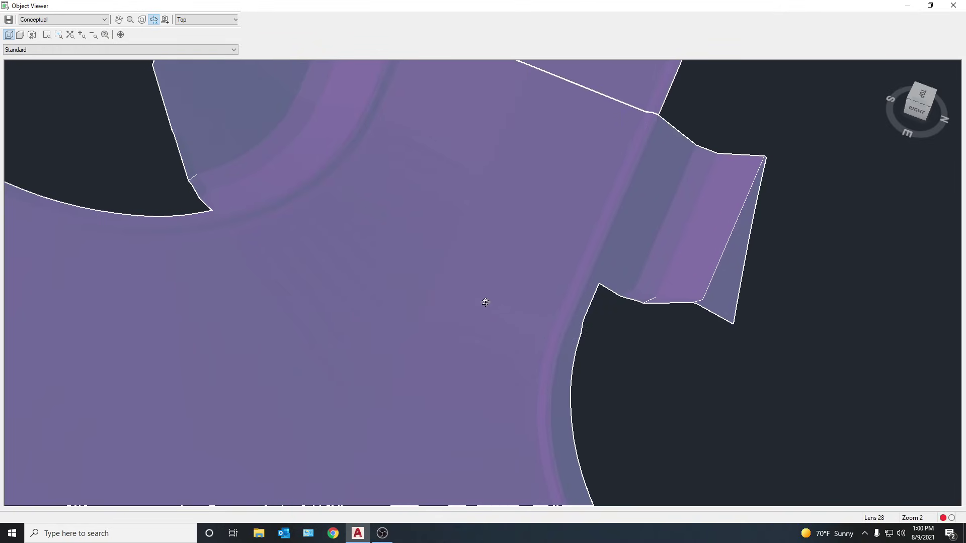
scroll(447, 326, down, 3)
drag(428, 365, 275, 367)
scroll(325, 369, down, 5)
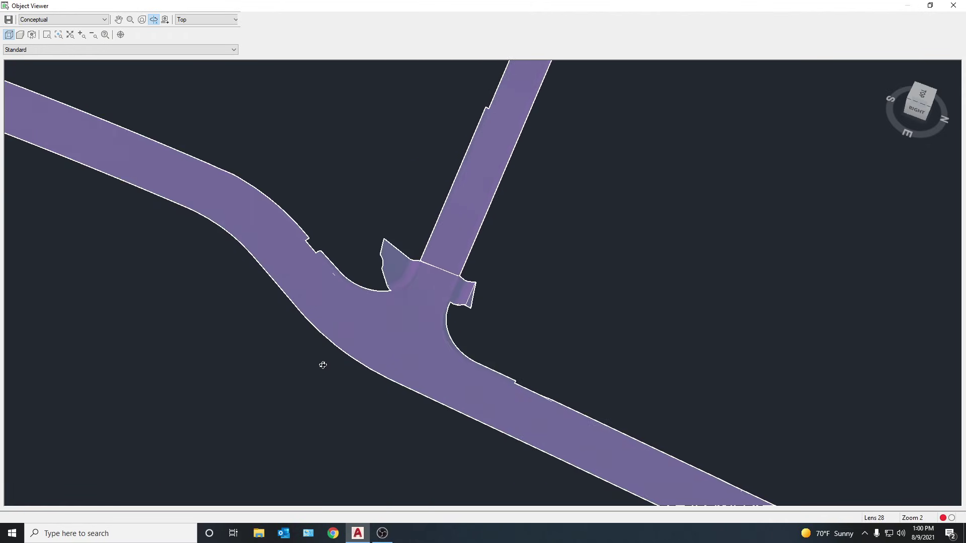
drag(306, 376, 375, 313)
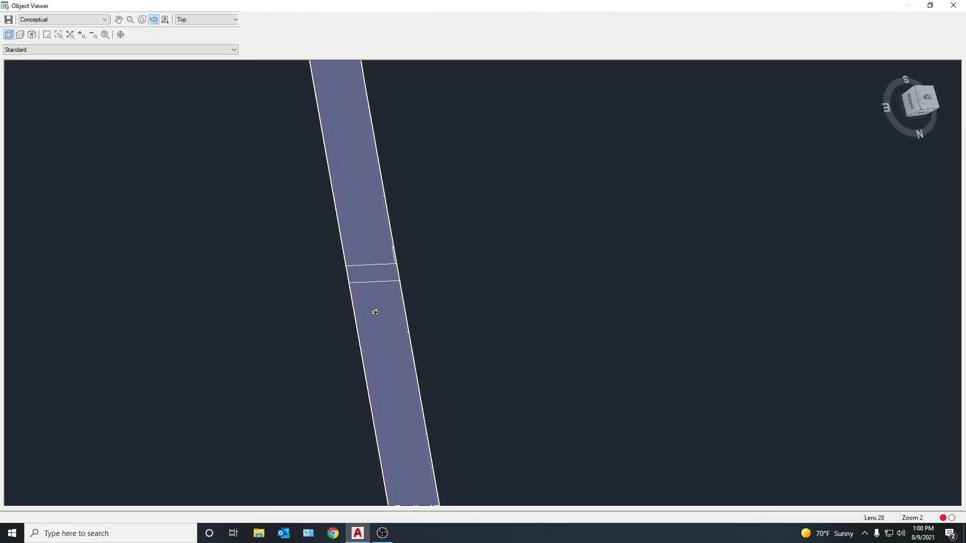
Step: Close the Object Viewer, clear the surface selection and review the overall road layout in plan, including the 14TH LN area
click(953, 5)
scroll(518, 280, down, 4)
middle_drag(523, 287, 451, 341)
key(Escape)
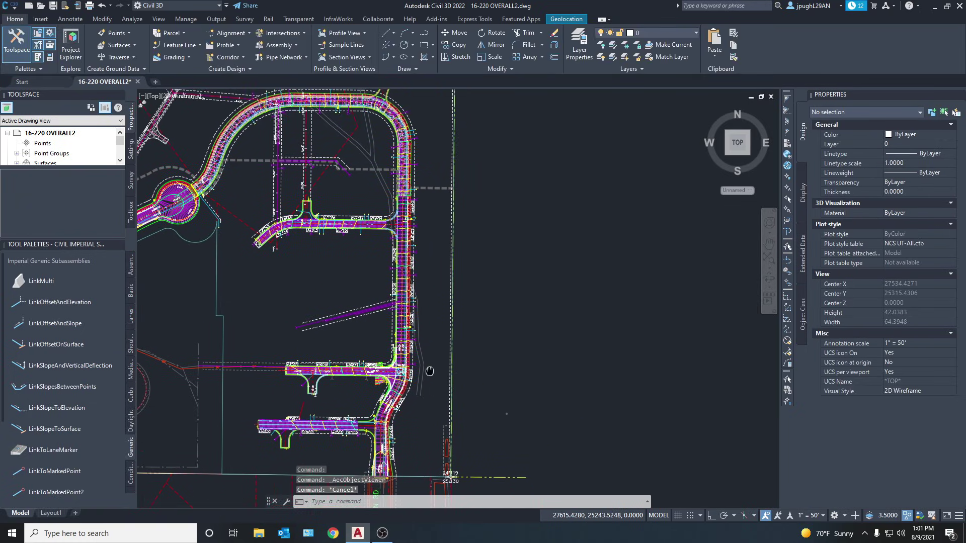
middle_drag(438, 283, 420, 383)
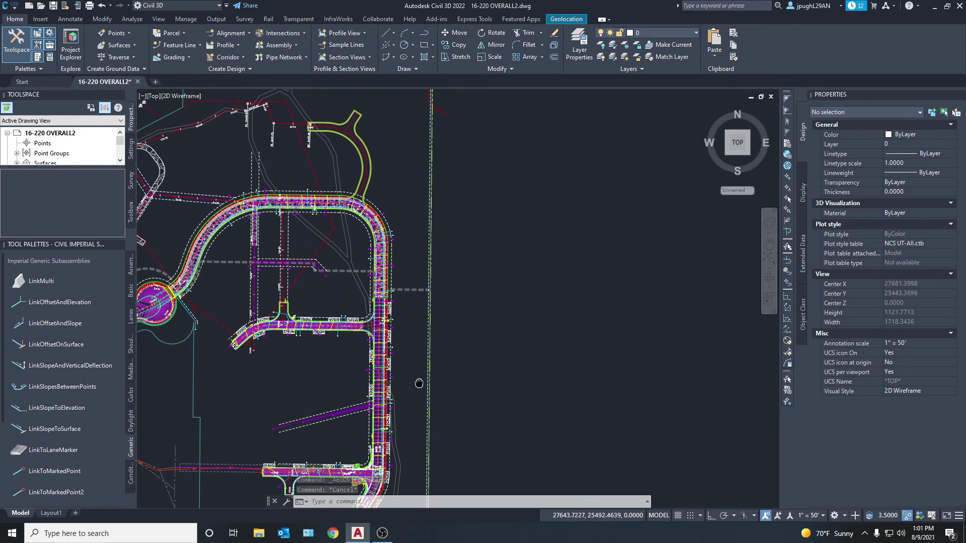
mouse_move(312, 323)
middle_down()
mouse_move(352, 282)
mouse_move(392, 262)
mouse_move(387, 252)
mouse_move(419, 256)
middle_up()
mouse_move(420, 263)
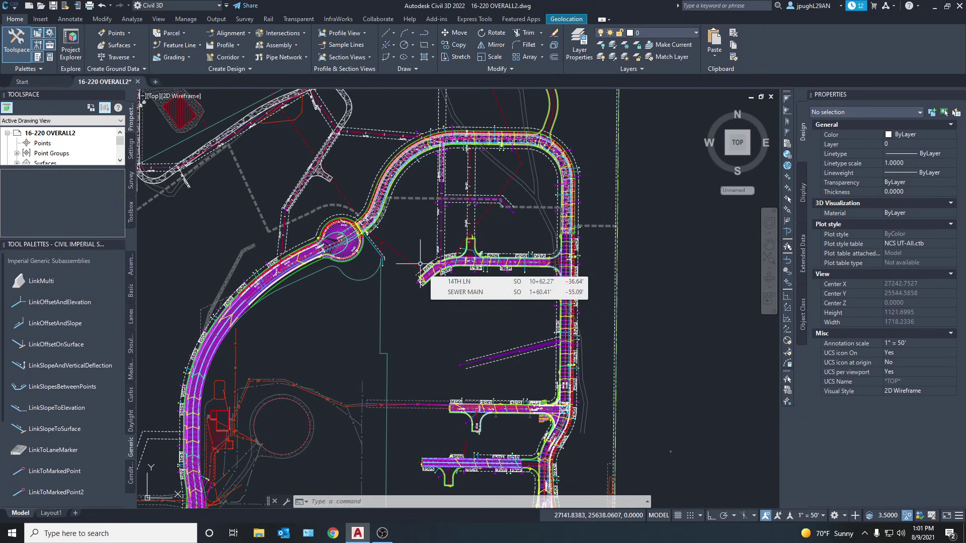